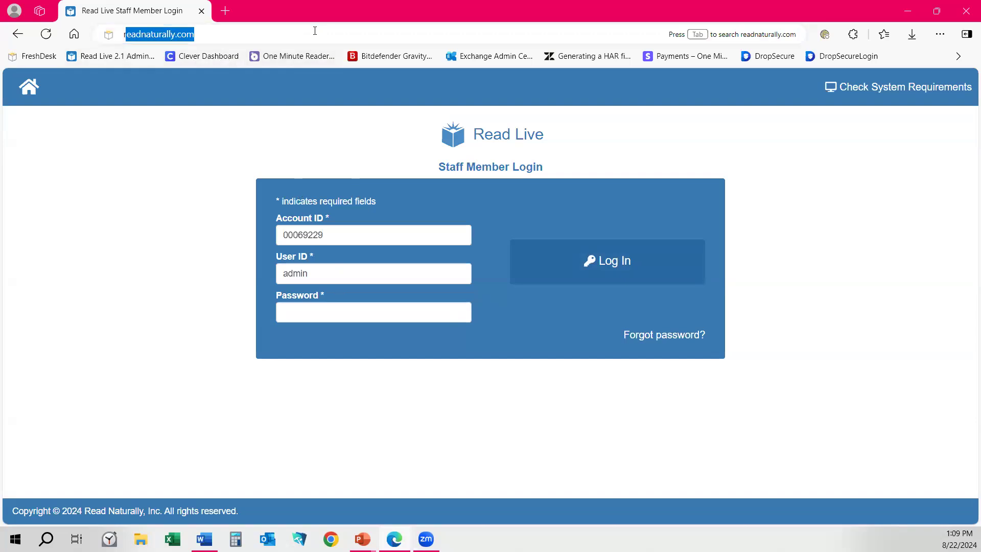
Load readlive.readnaturally.com and log in as a staff member with the user ID and password.
key("Return")
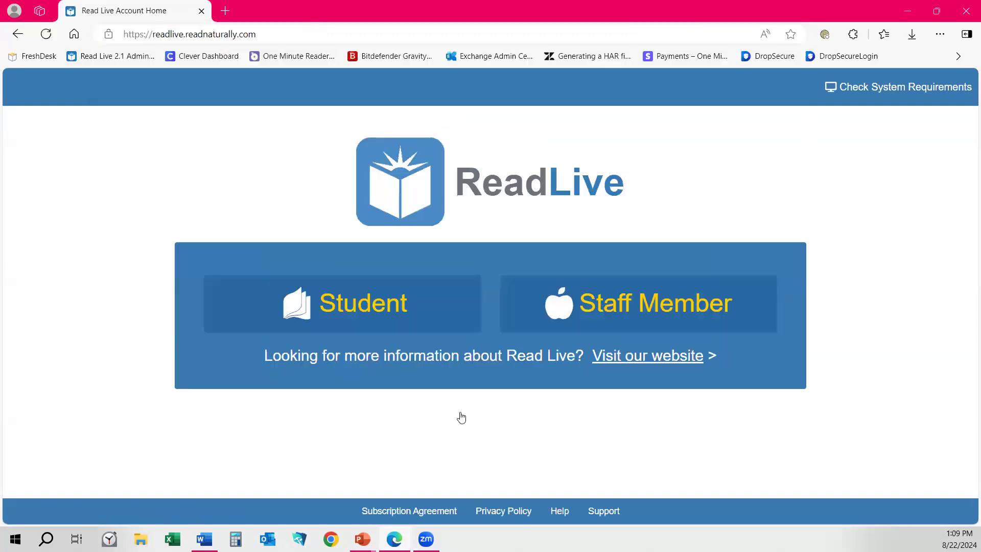
left_click(633, 304)
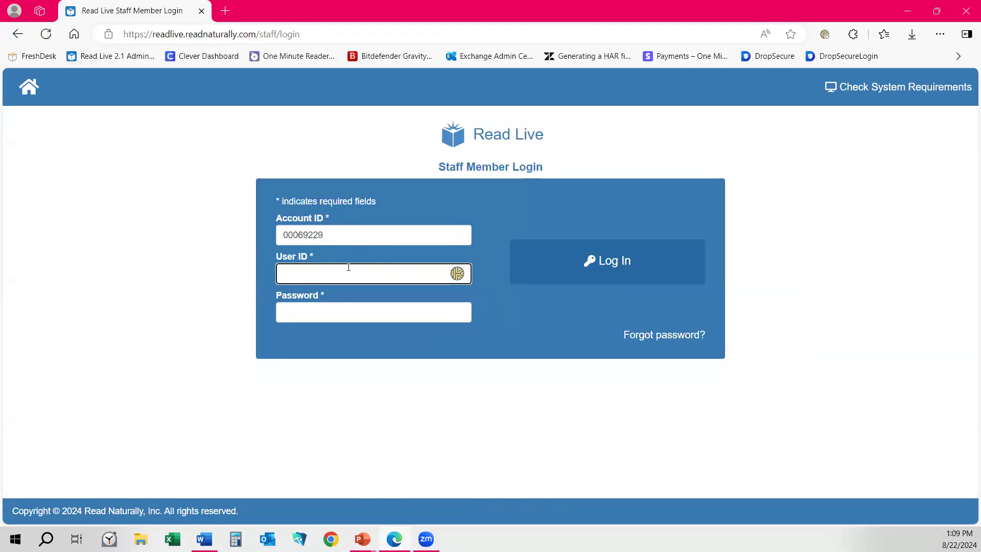
left_click(322, 275)
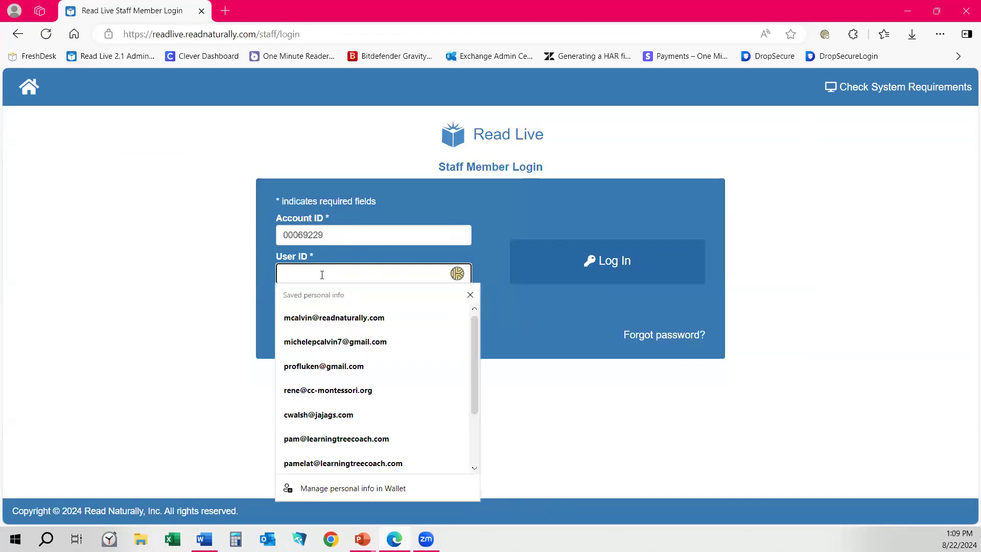
type("admin")
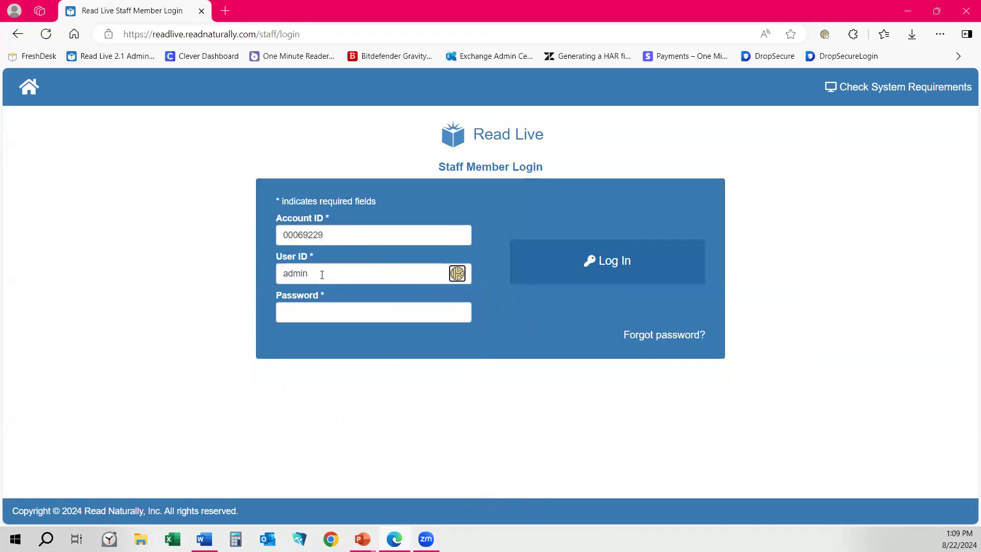
key("Tab")
type("••••••••")
key("Return")
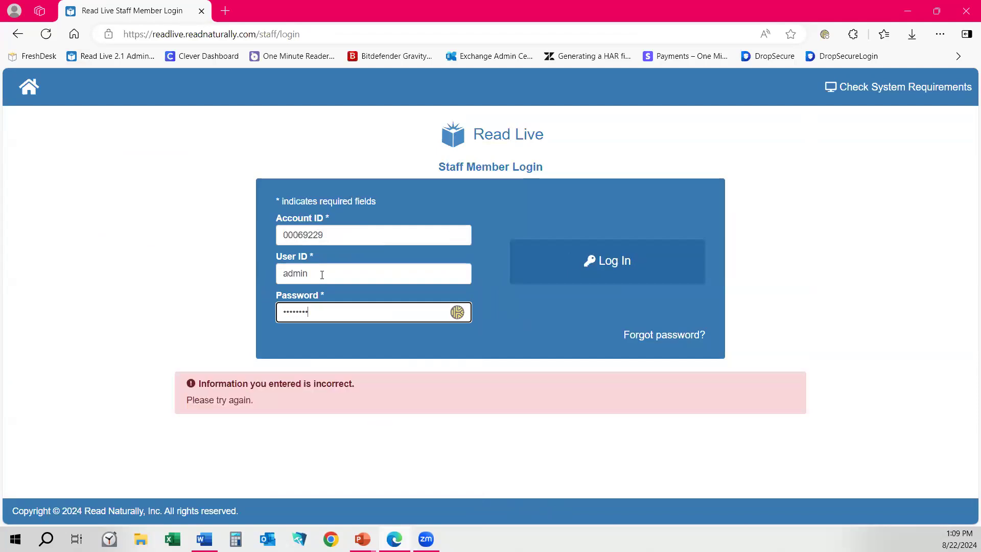
Re-enter the corrected user ID and password, then enter the emailed verification code.
double_click(322, 275)
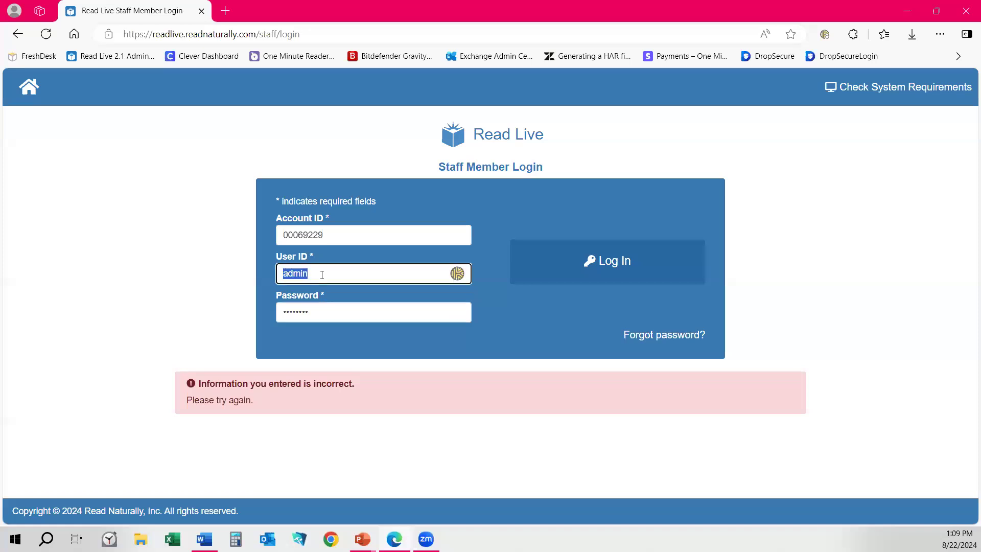
key("BackSpace")
key("BackSpace")
key("BackSpace")
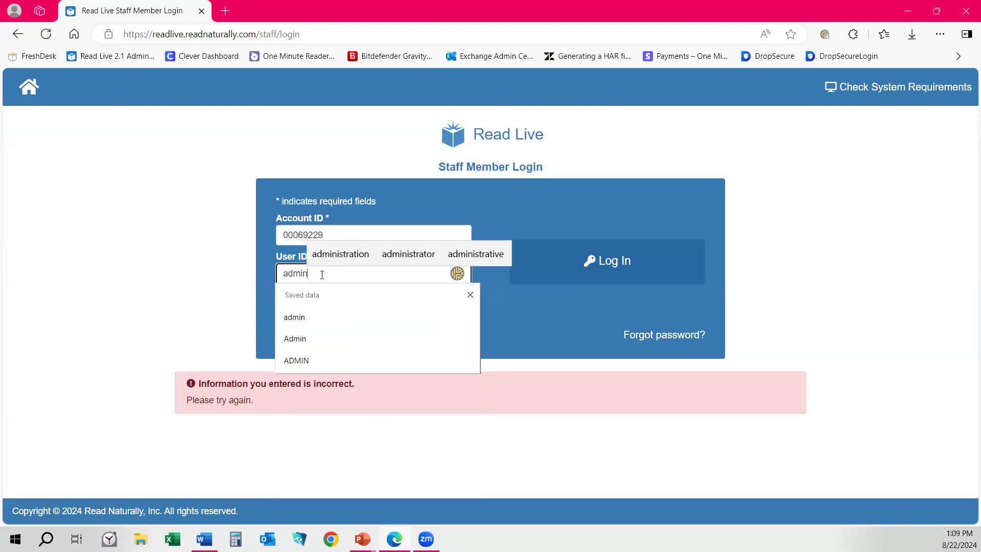
key("Tab")
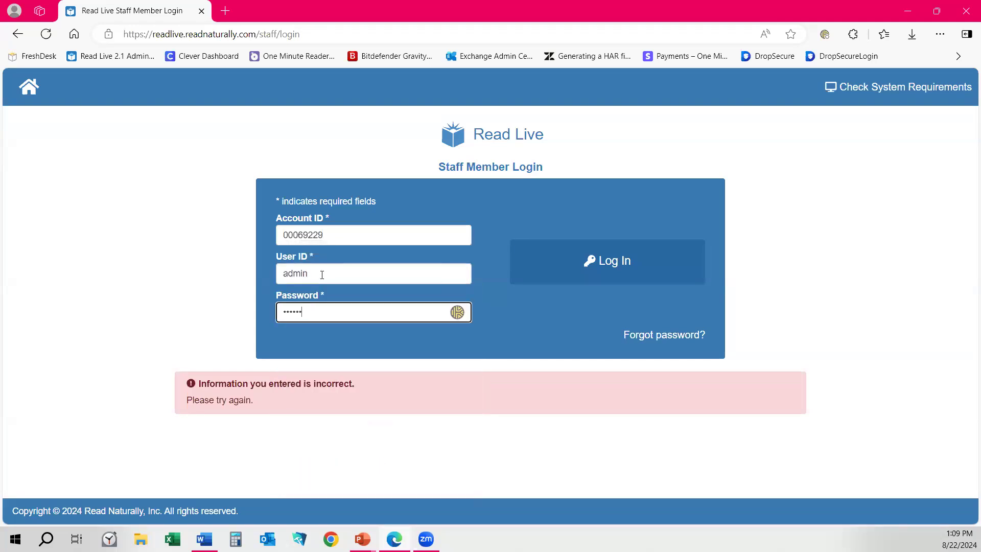
key("Return")
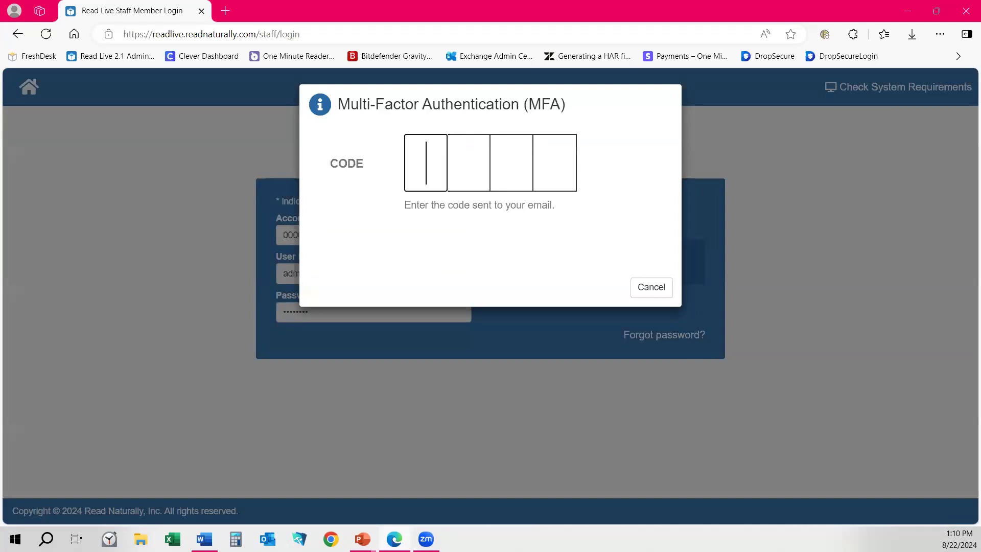
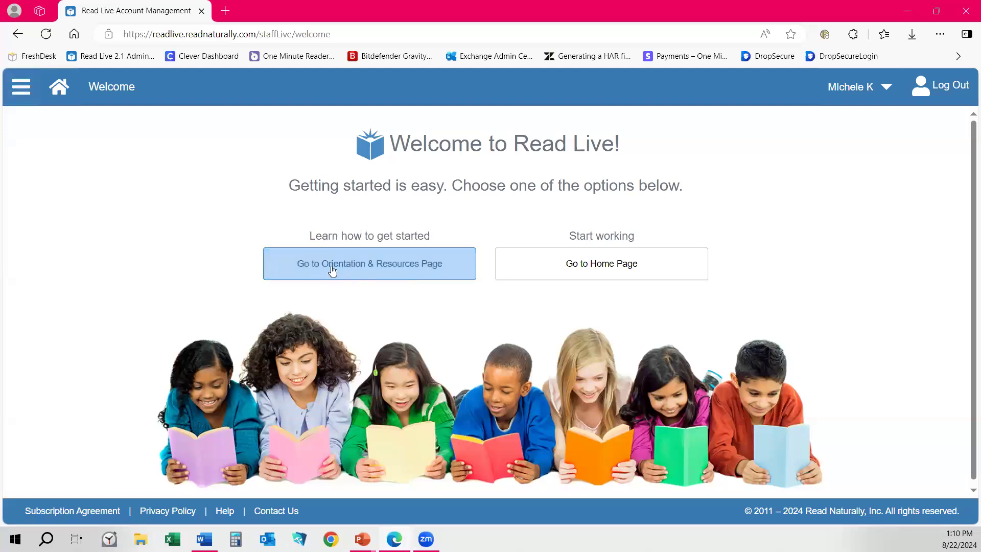
Open the Orientation & Resources page and expand then collapse the Working with students? section.
left_click(396, 265)
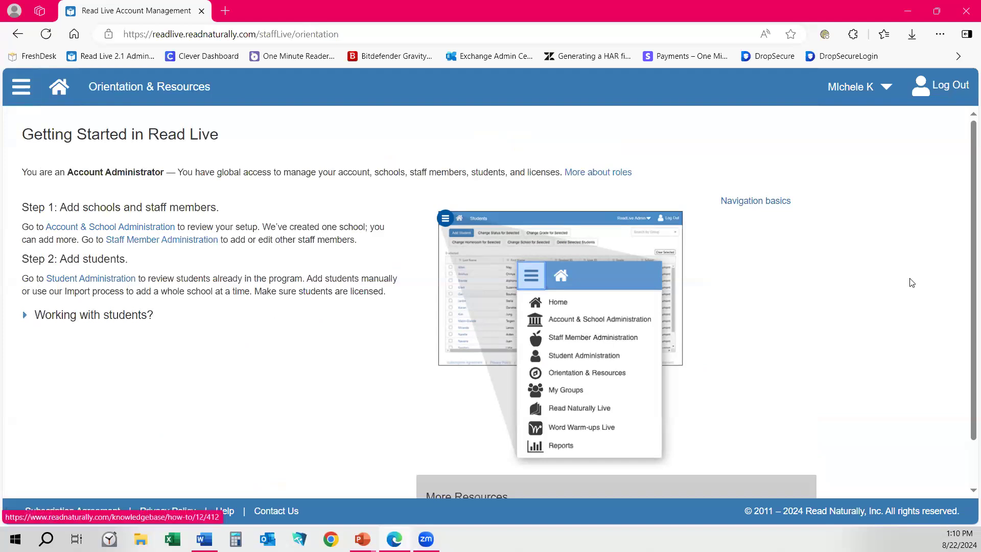
left_click(25, 316)
left_click(25, 316)
Return to the Read Live Home dashboard and scroll through its administration sections.
left_click(59, 92)
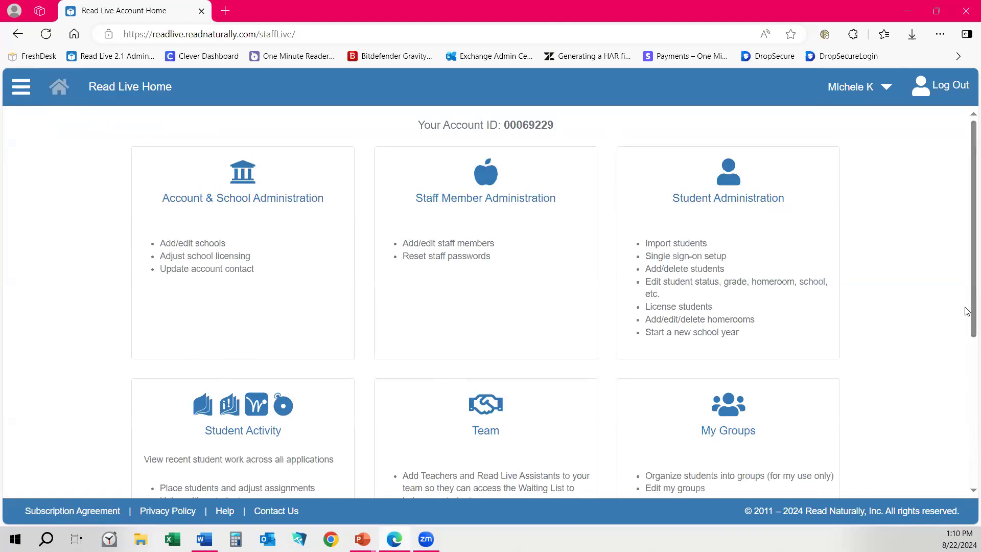
scroll(967, 296, "down", 4)
scroll(968, 300, "up", 4)
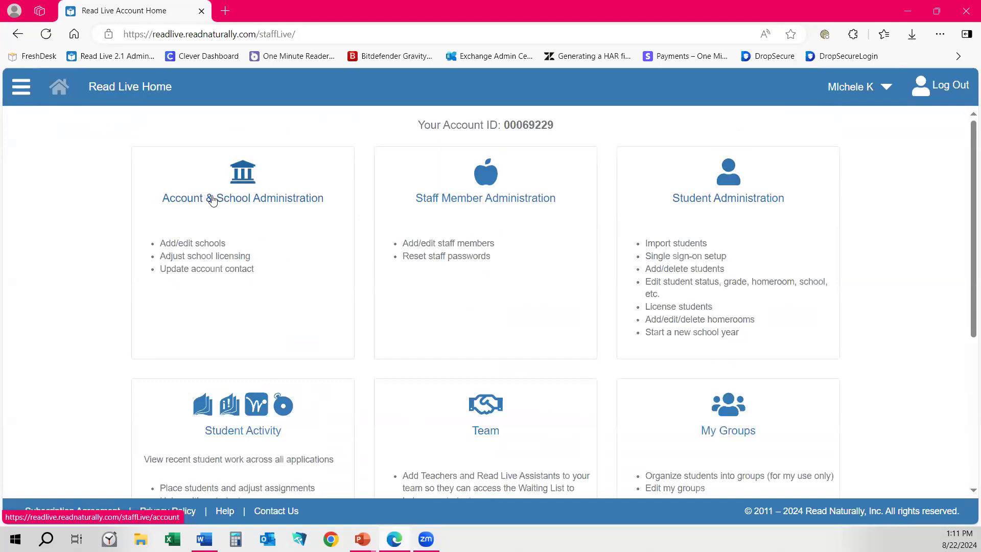
Open Account & School Administration, leaving the Main Account Contact unchanged.
left_click(185, 252)
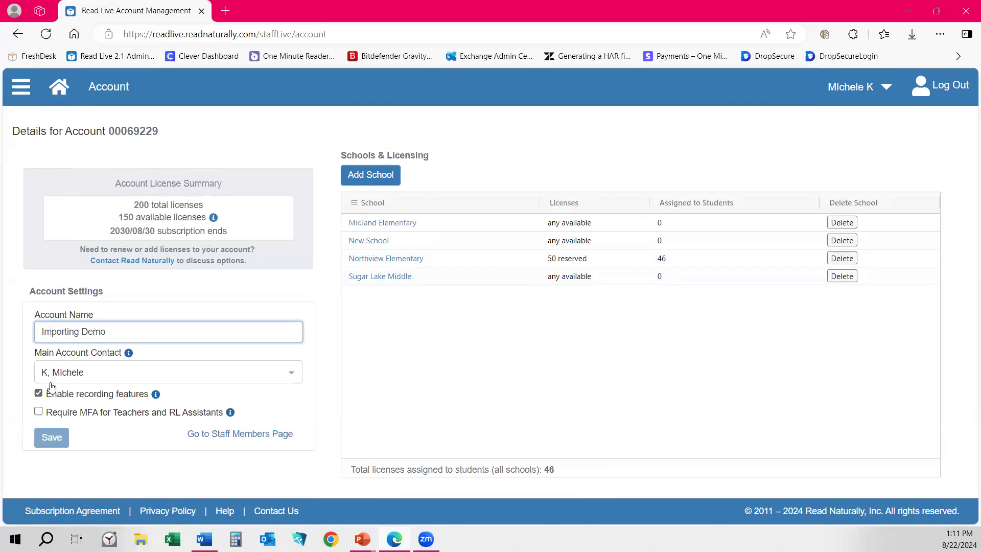
left_click(294, 378)
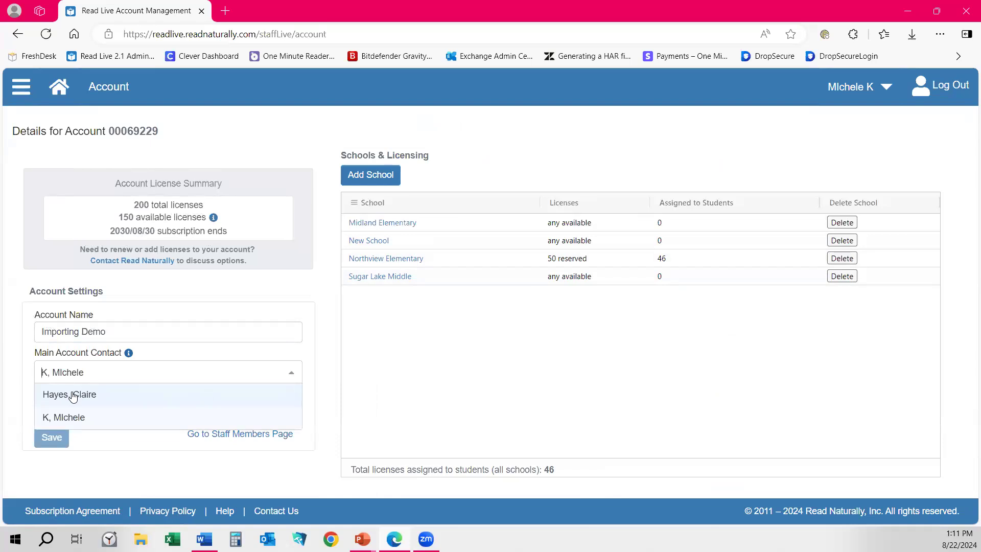
left_click(312, 293)
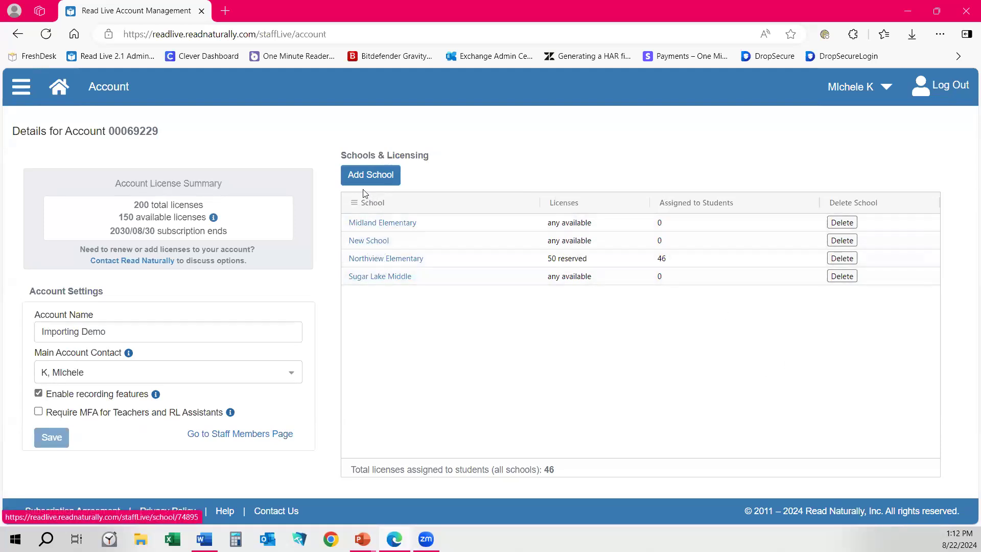
Rename New School to its elementary-school name, reserve exactly 50 licenses, and save.
left_click(374, 242)
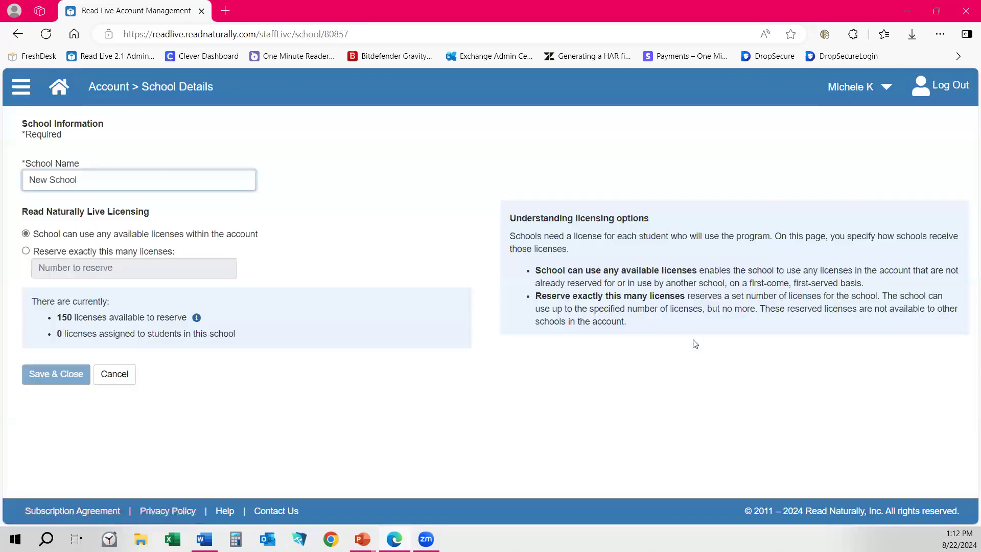
left_click_drag(110, 176, 13, 174)
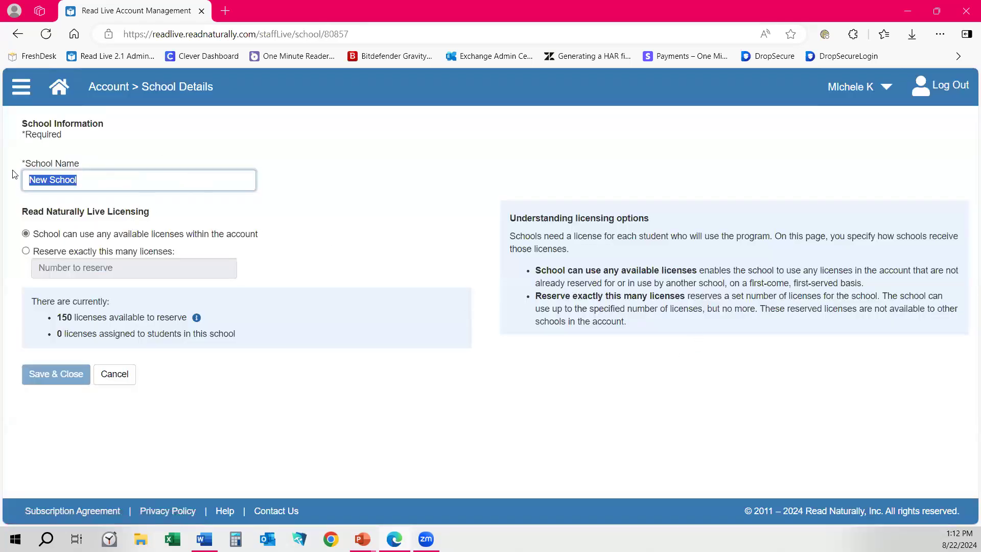
type("Miche")
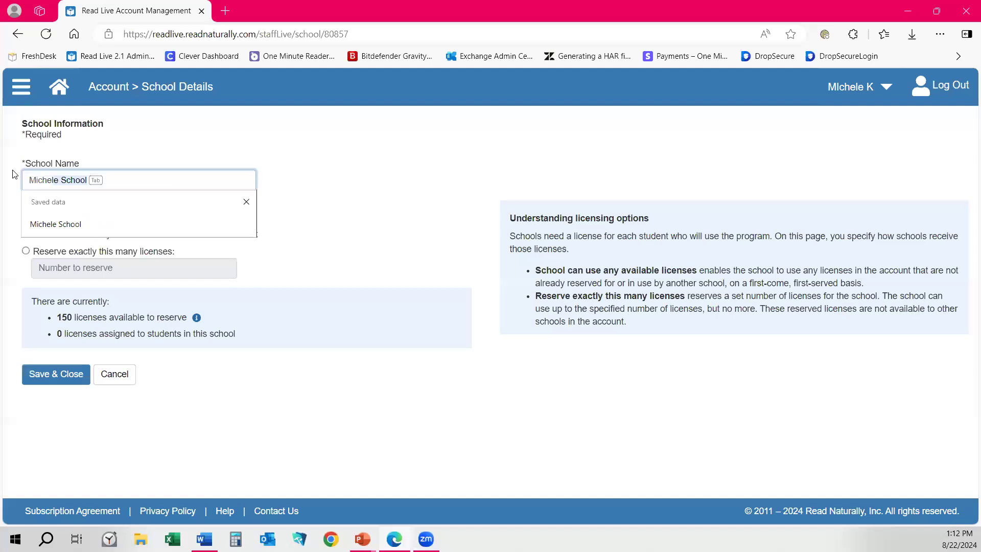
type("le's ")
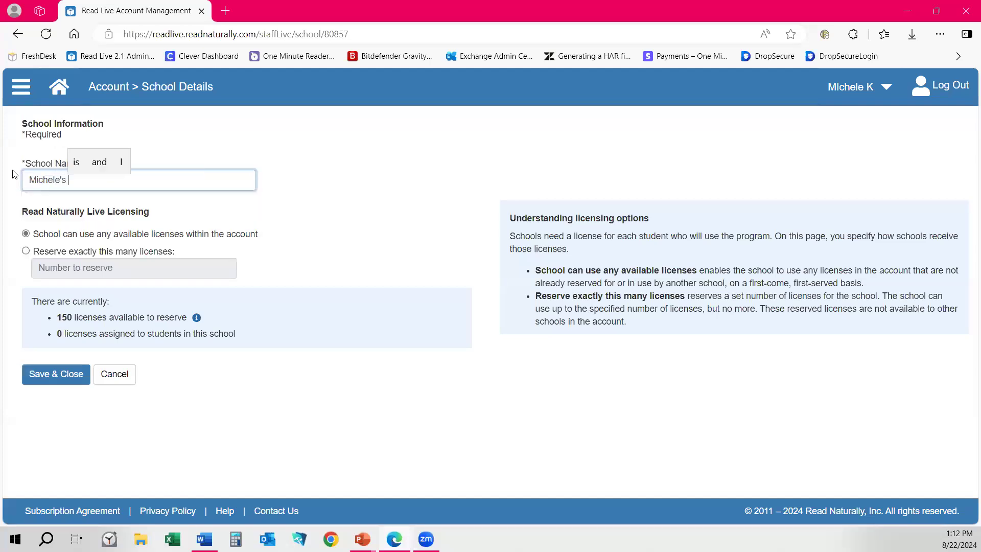
type("ELemen")
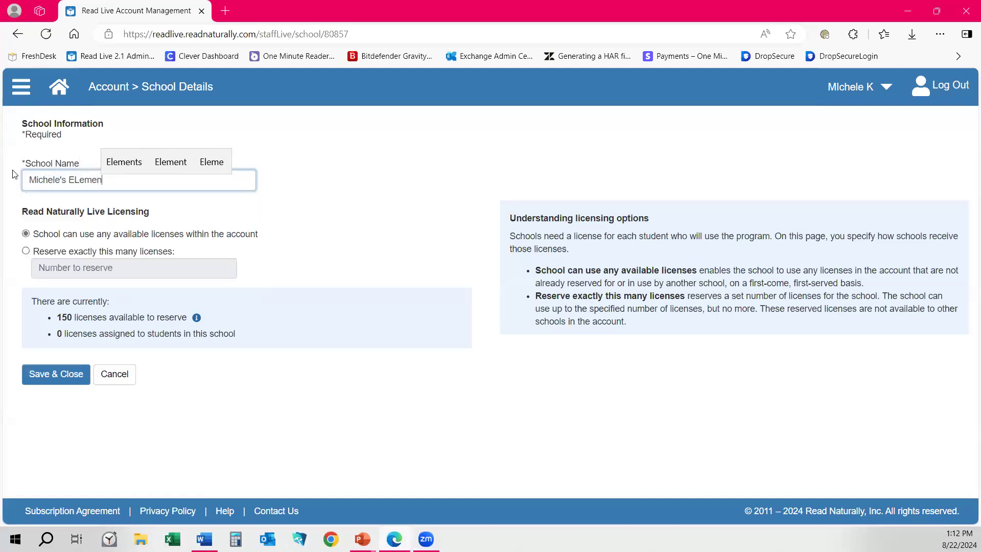
type("lementary")
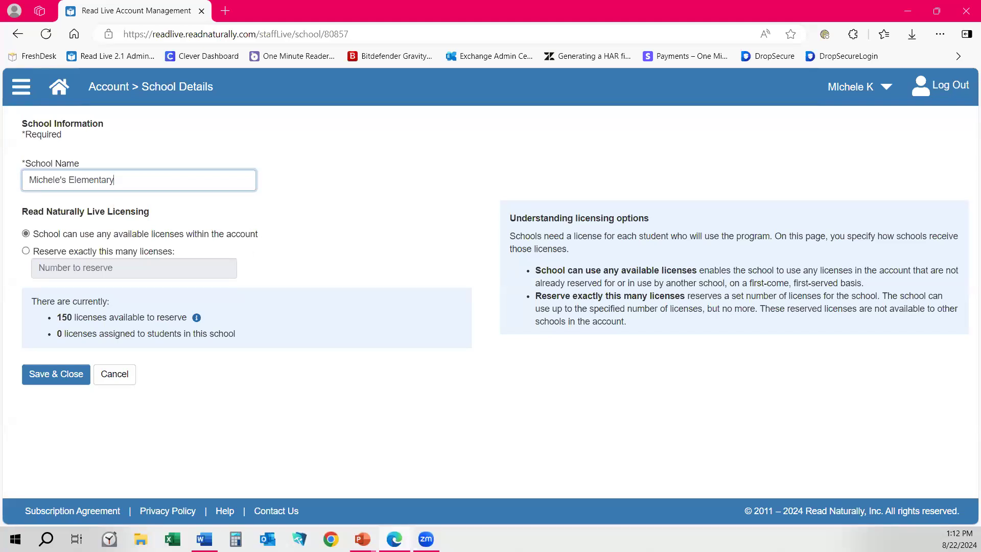
left_click(25, 251)
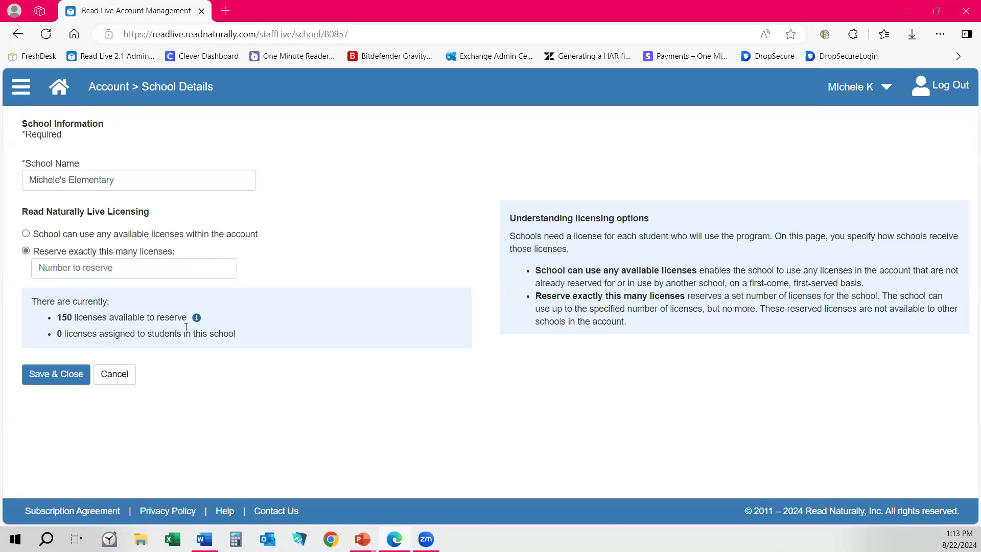
left_click(67, 269)
type("50")
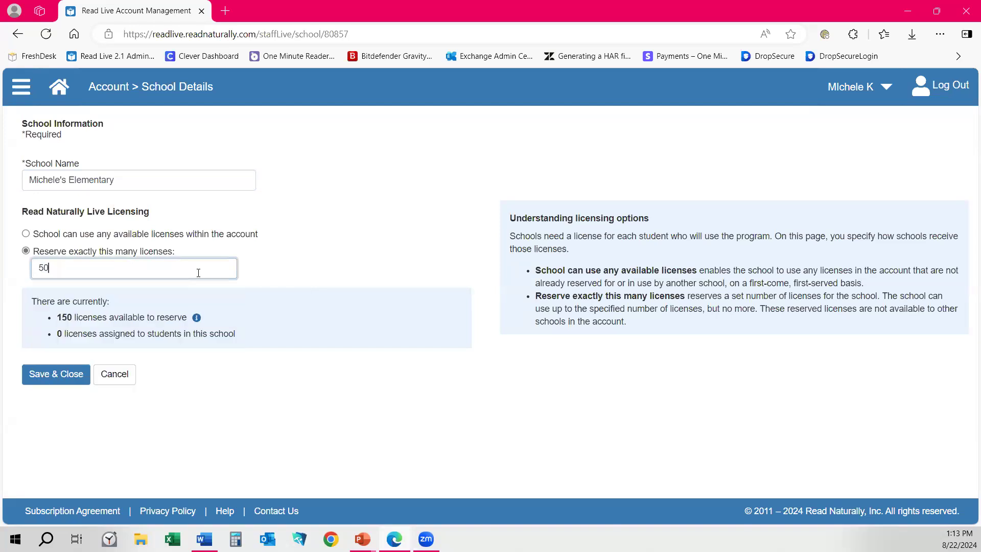
left_click(61, 373)
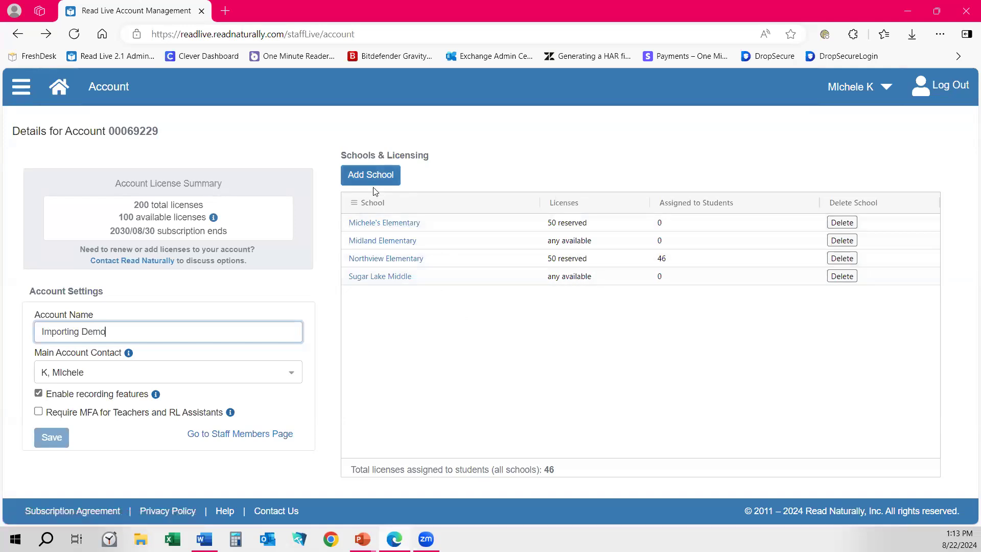
Cancel adding another school, return to the Home page, and open the navigation menu.
left_click(378, 175)
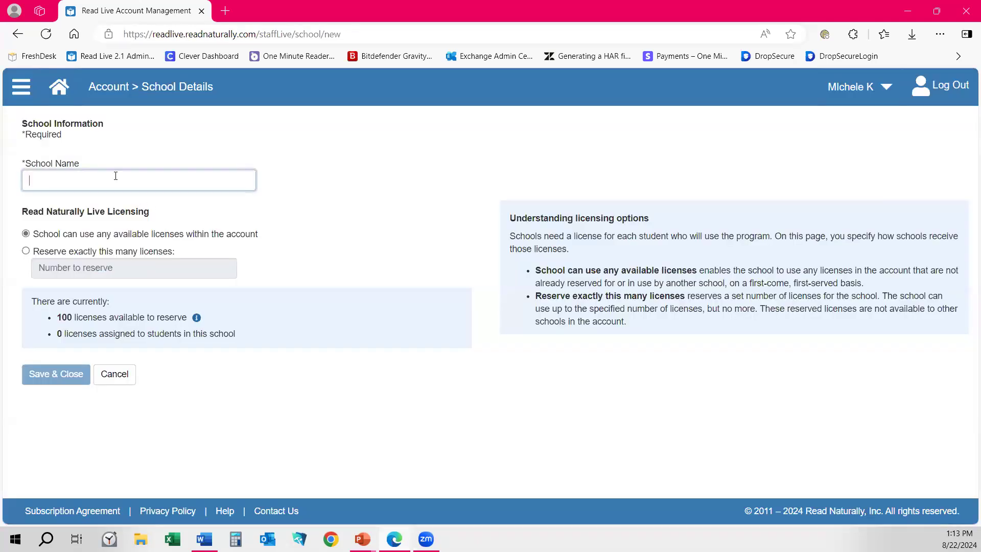
left_click(128, 376)
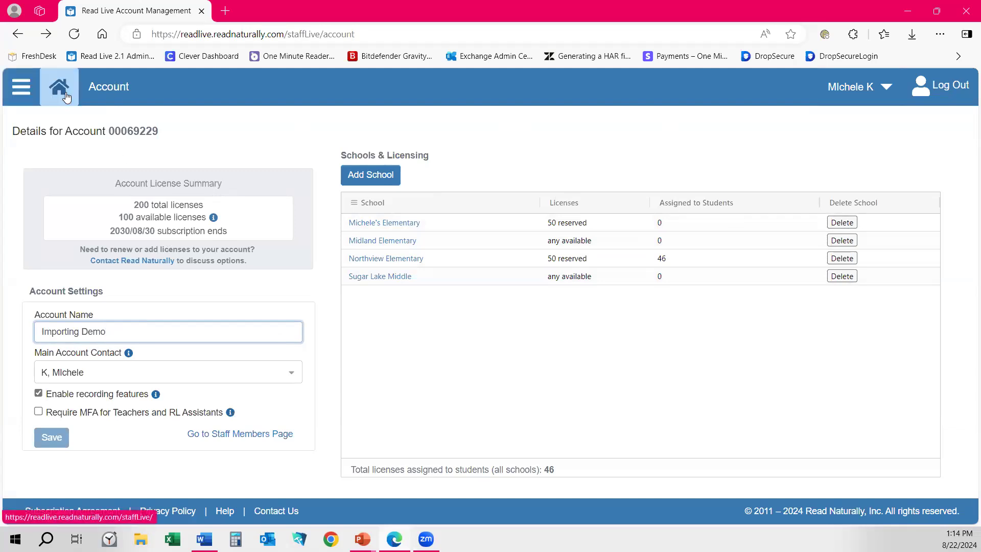
left_click(18, 86)
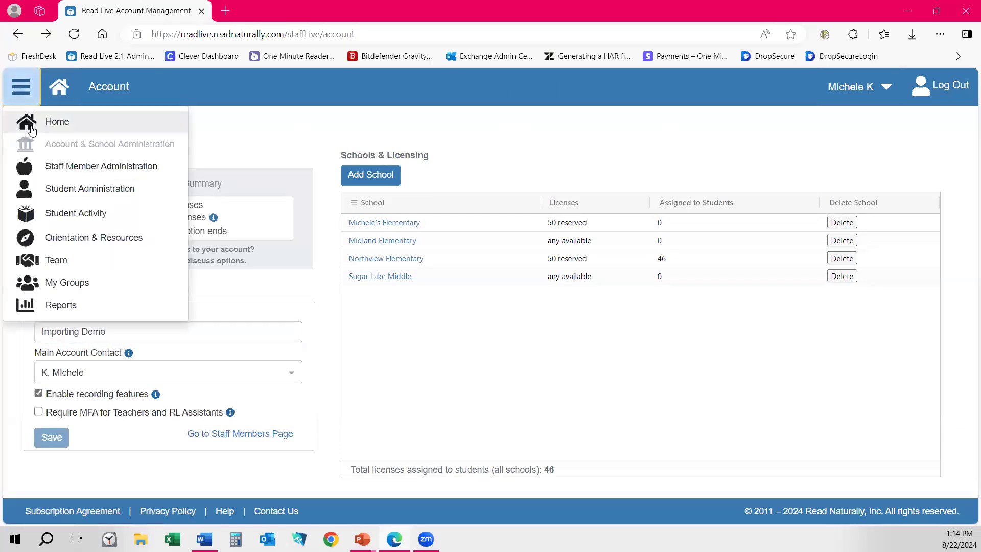
left_click(59, 86)
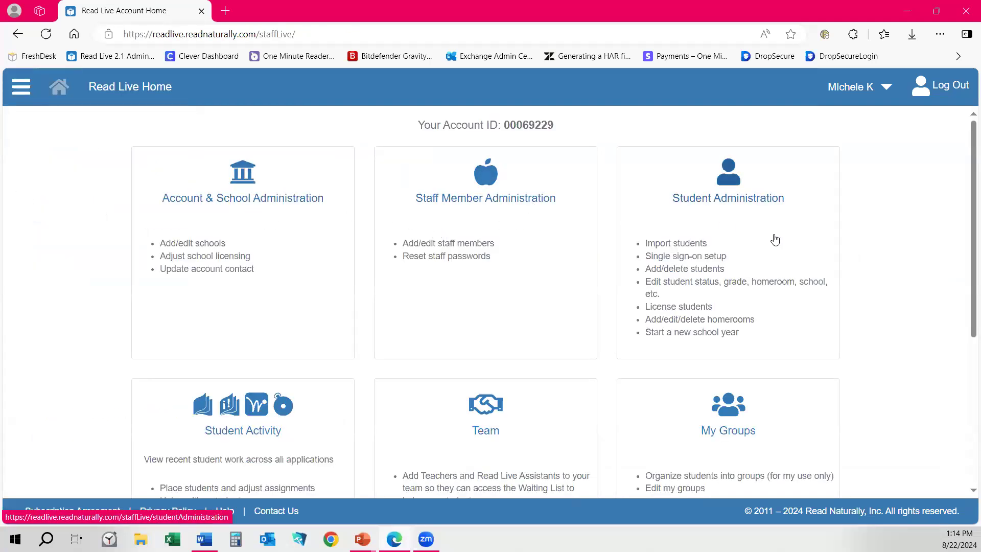
left_click(21, 87)
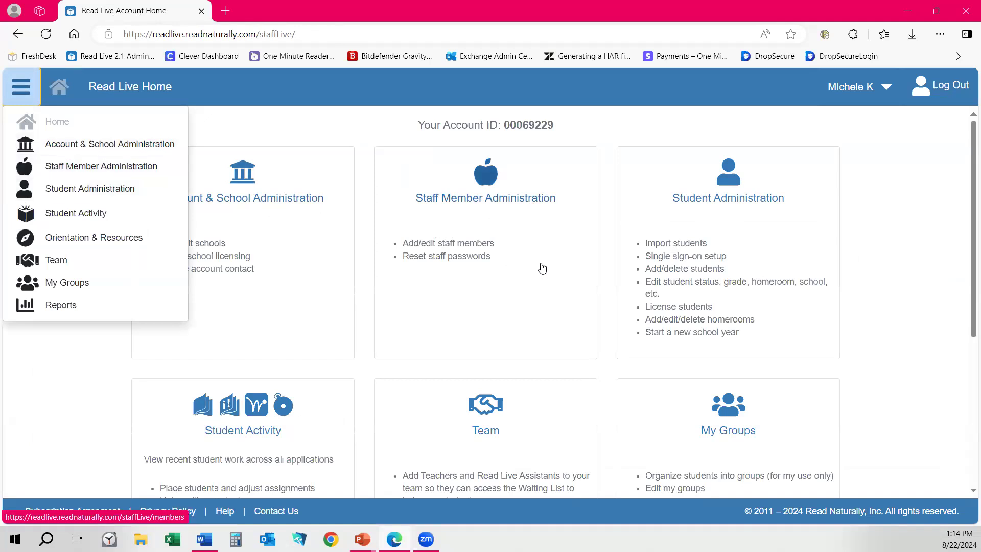
Add a staff member with first and last name, the Teacher role, at Northview Elementary.
left_click(81, 170)
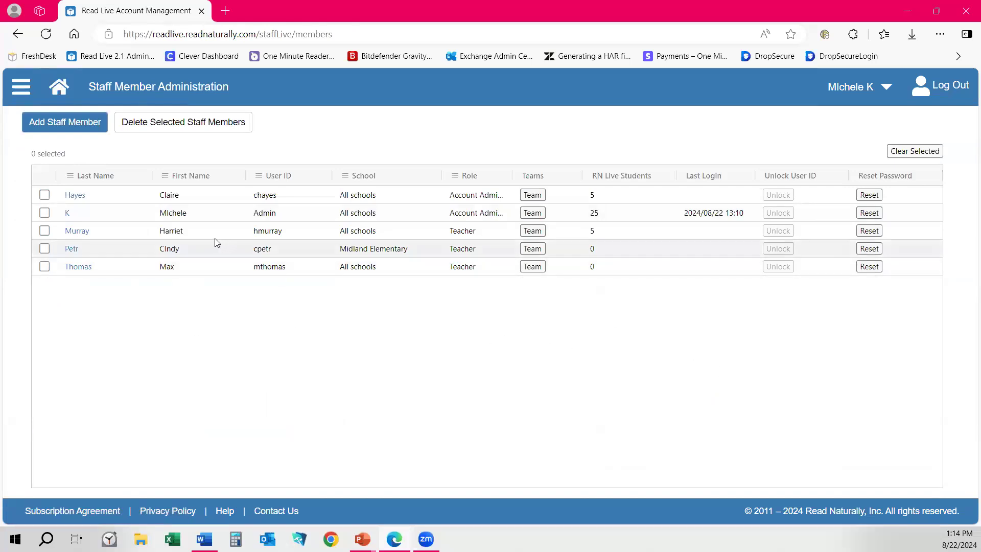
left_click(53, 127)
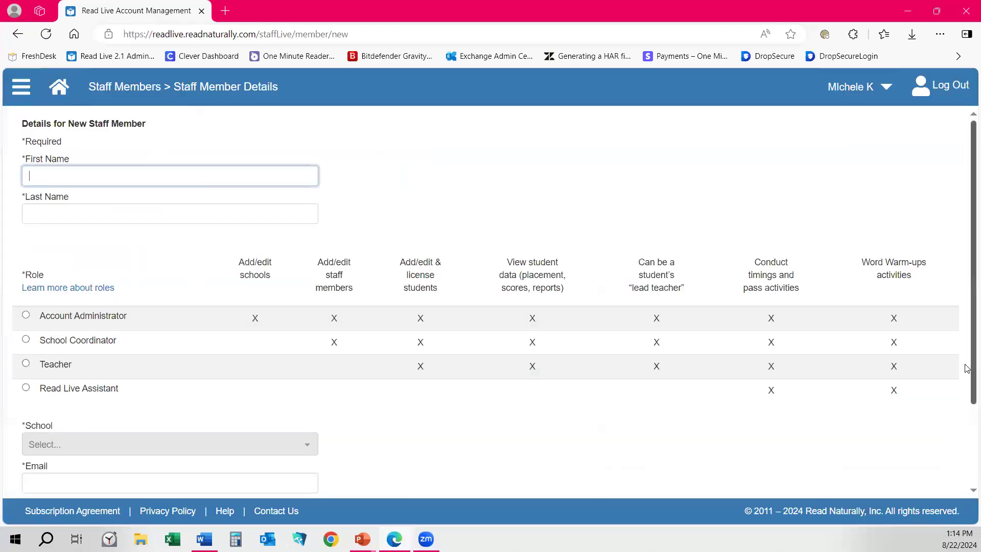
type("Jimmy")
key("Tab")
type("Kimmel")
key("Tab")
key("Tab")
key("Tab")
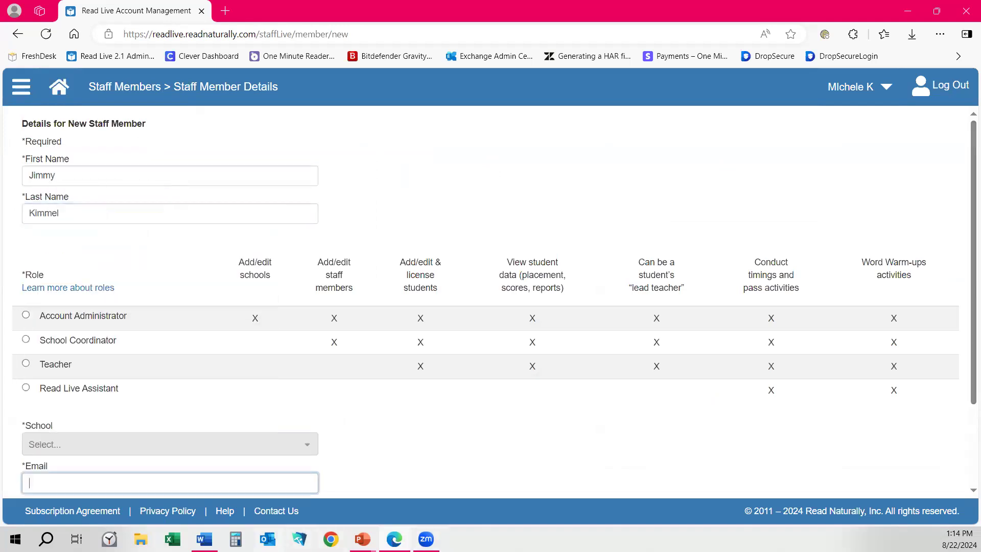
left_click(26, 363)
scroll(342, 244, "down", 2)
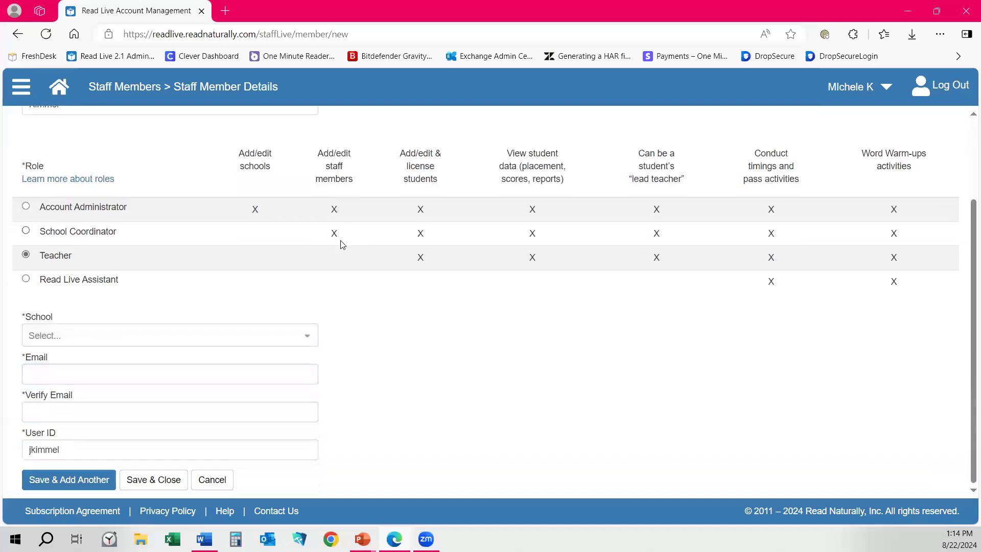
left_click(63, 334)
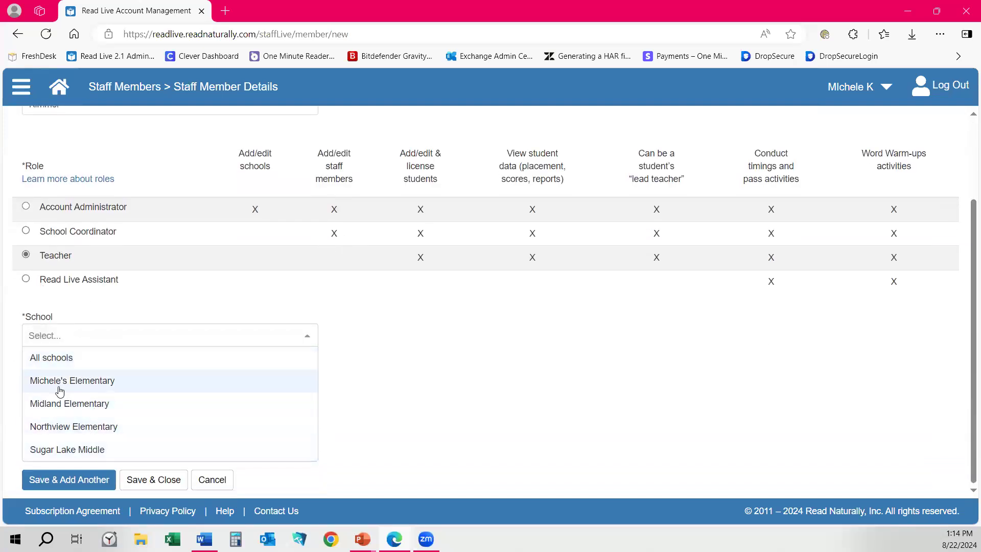
left_click(95, 428)
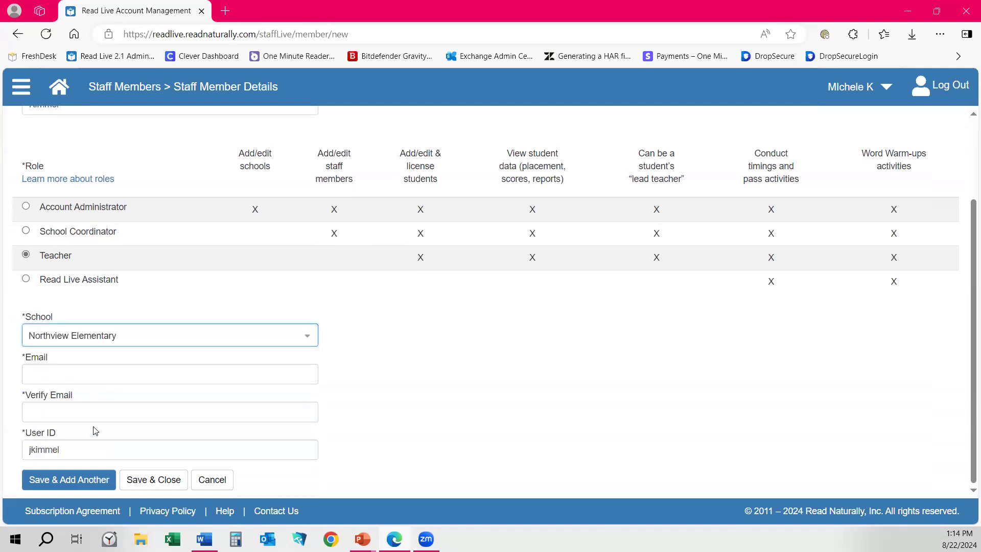
Enter and verify the staff member's e-mail address, then save the new staff member.
left_click(68, 372)
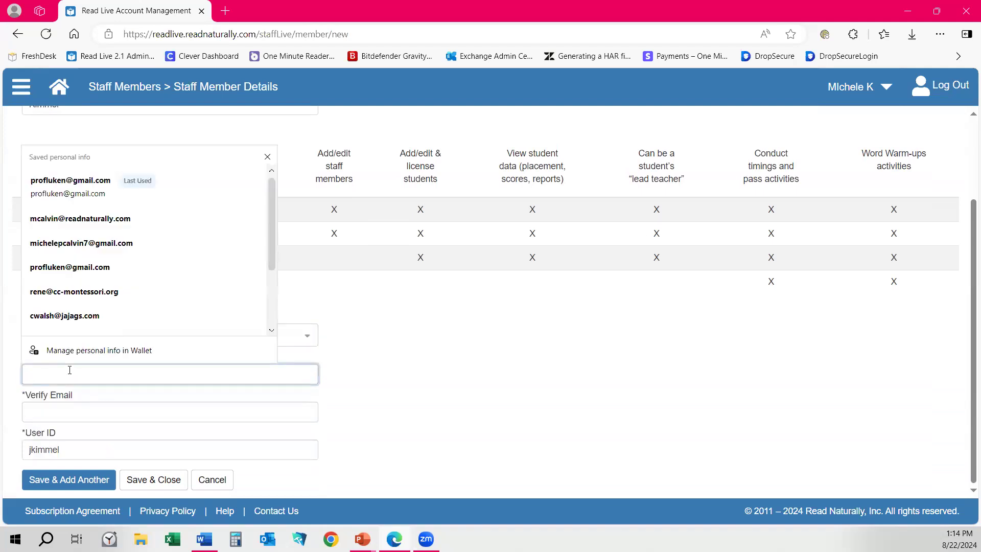
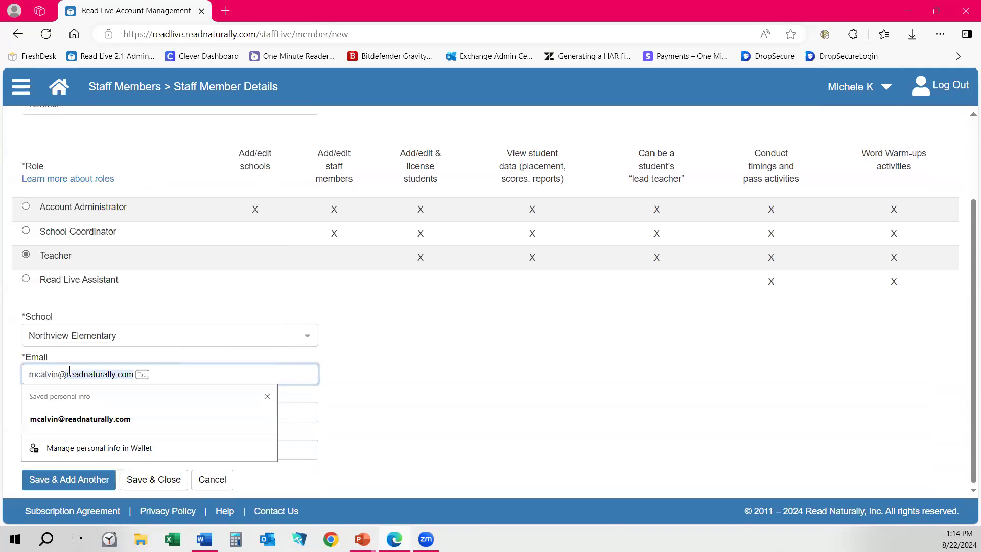
key("Tab")
key("Tab")
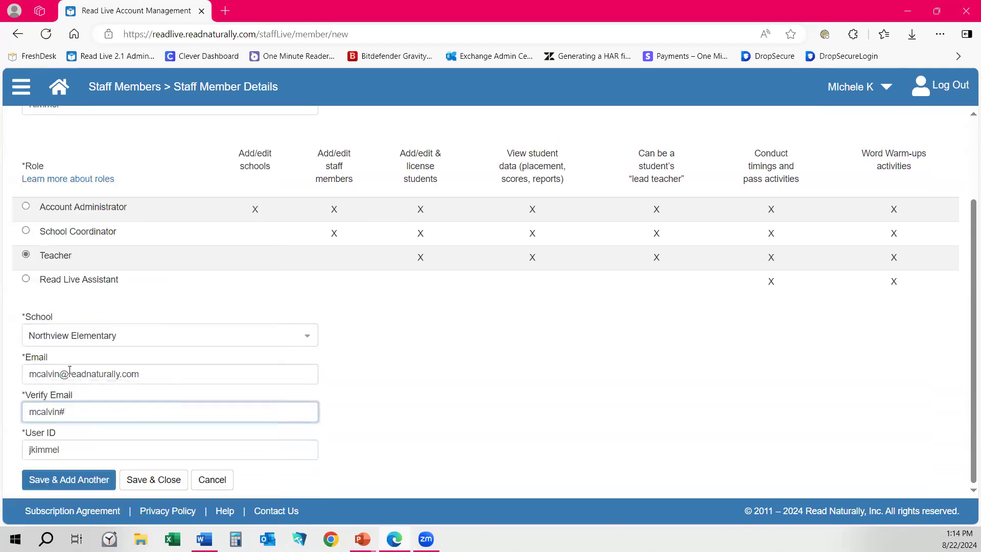
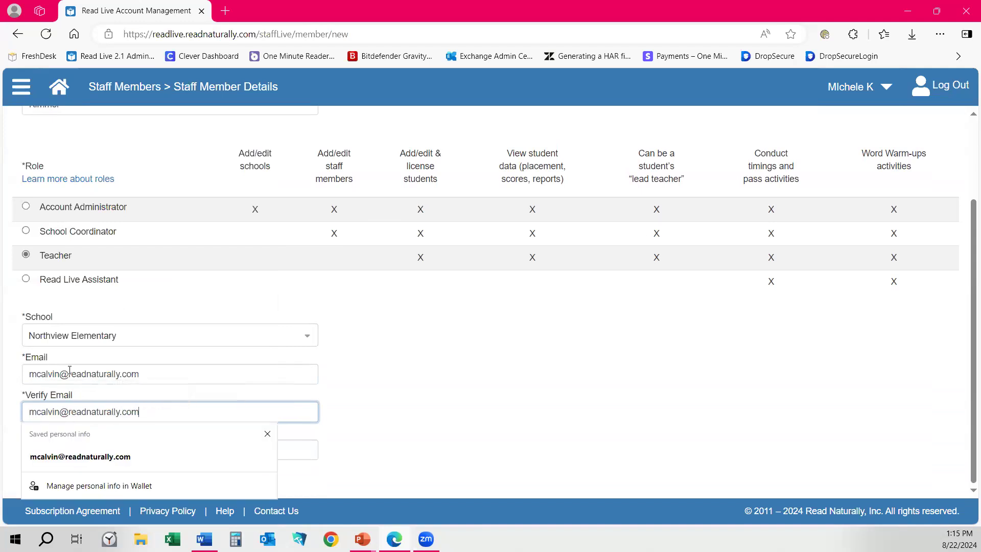
left_click(494, 430)
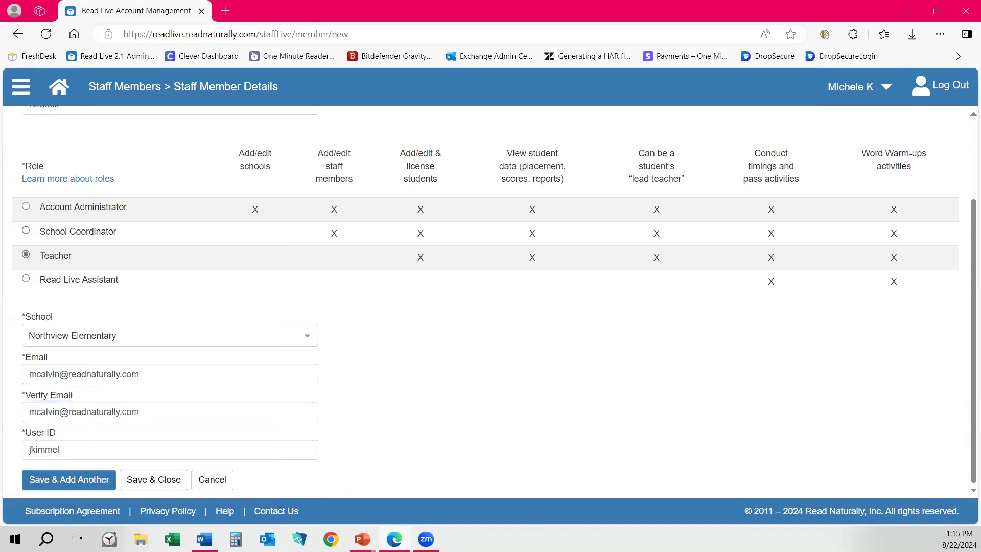
left_click(146, 480)
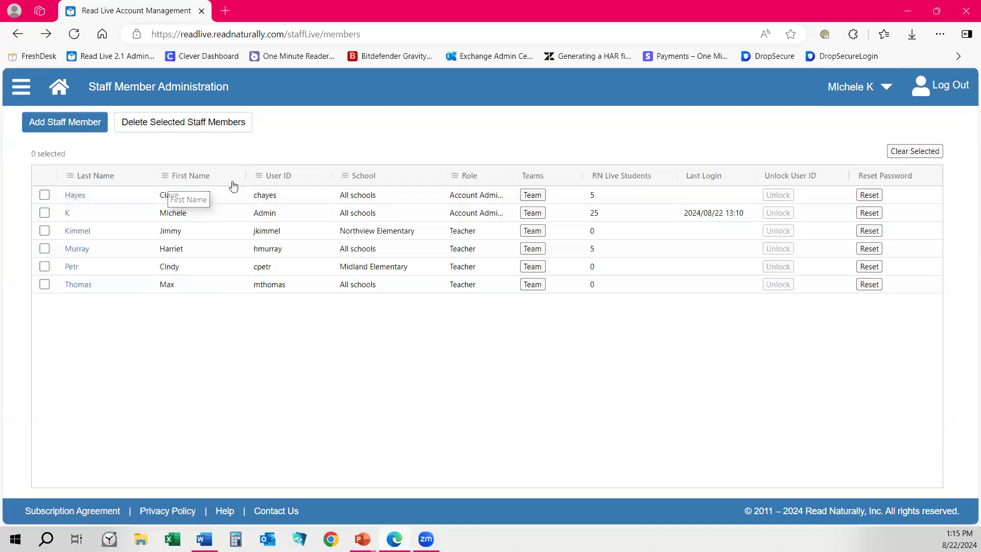
Filter the staff list to first names containing 'cin'.
left_click(165, 177)
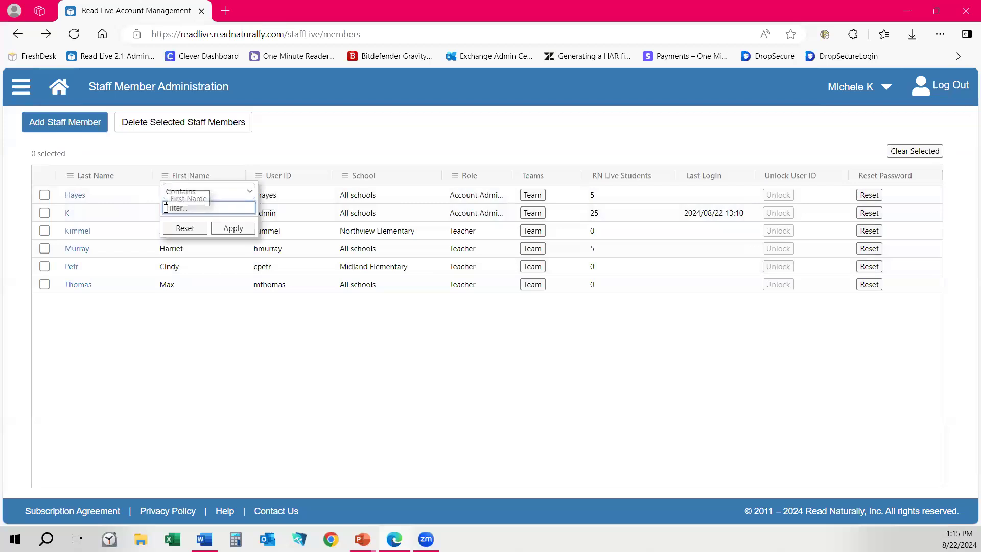
type("cindy")
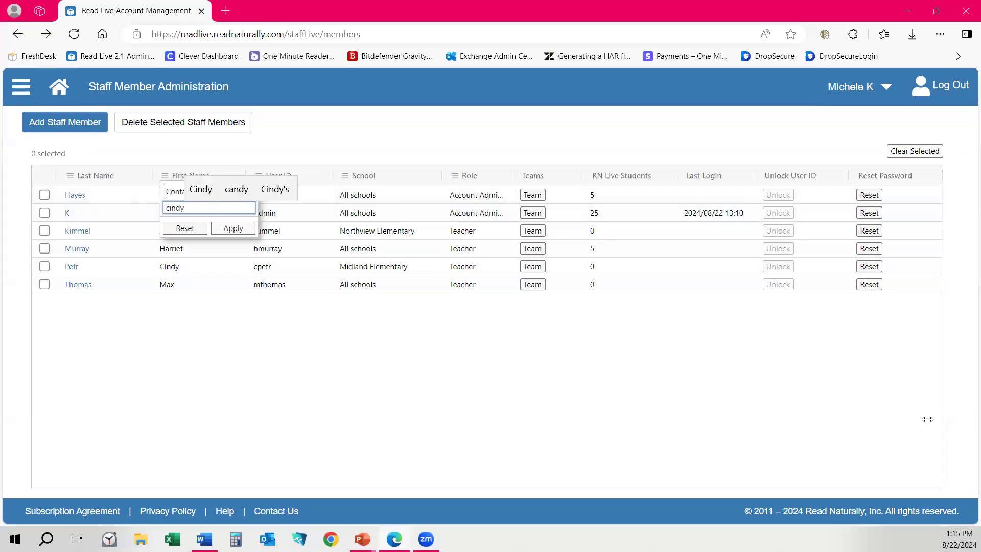
key("BackSpace")
key("BackSpace")
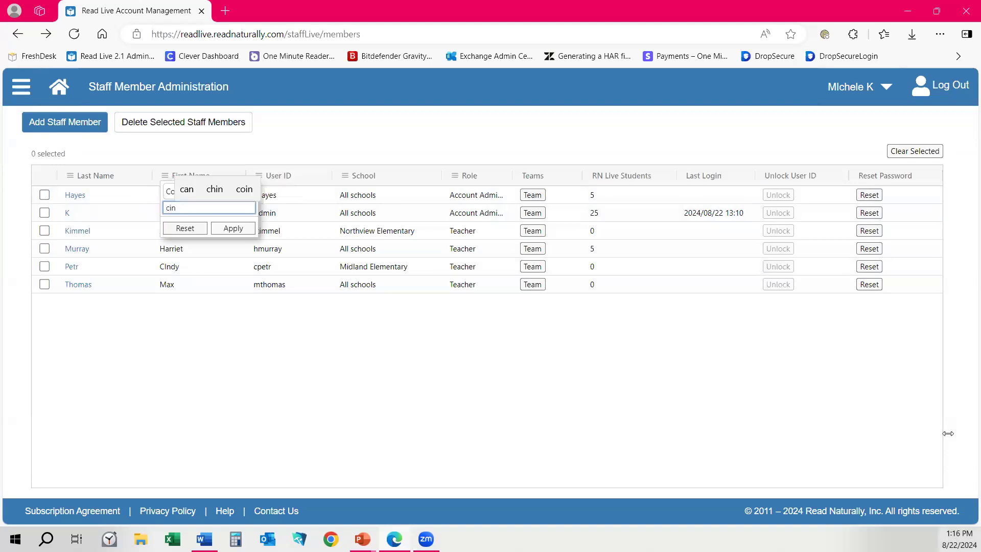
left_click(240, 229)
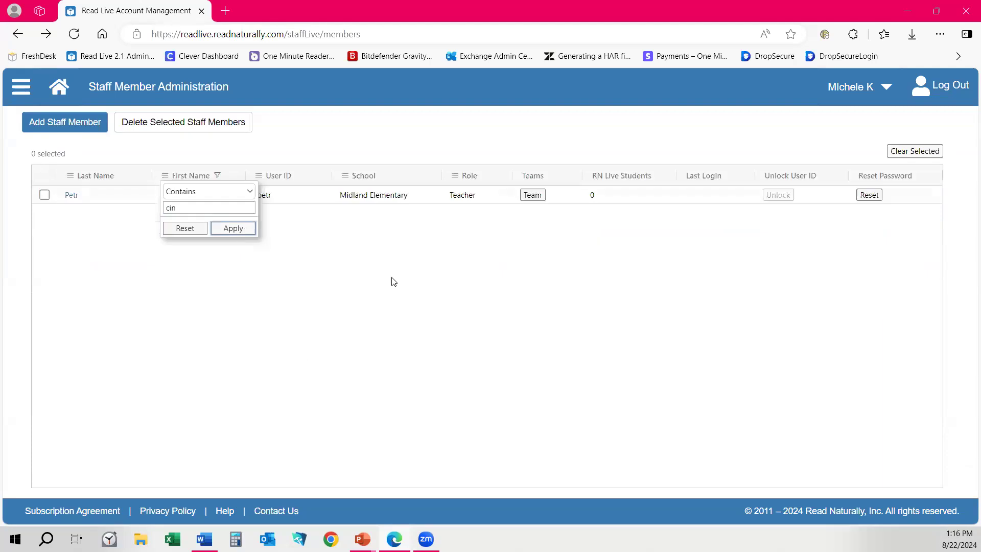
left_click(379, 299)
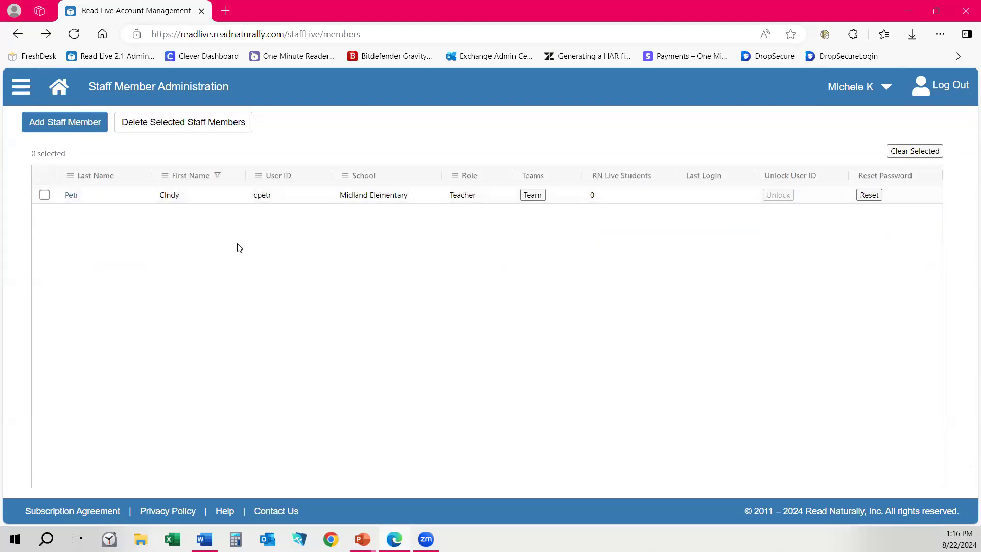
Reset the First Name filter so all six staff members show again.
left_click(218, 177)
type("cin")
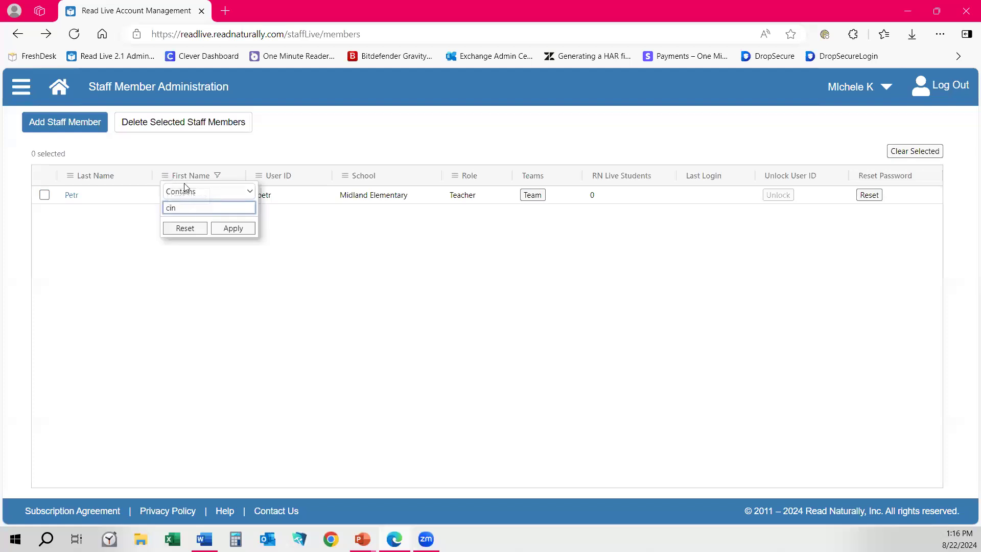
left_click(185, 228)
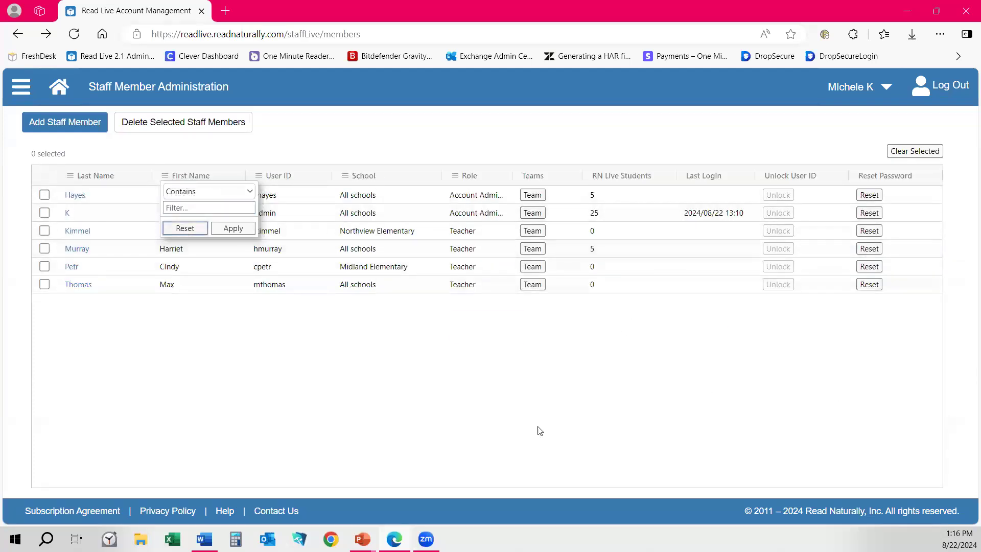
left_click(243, 262)
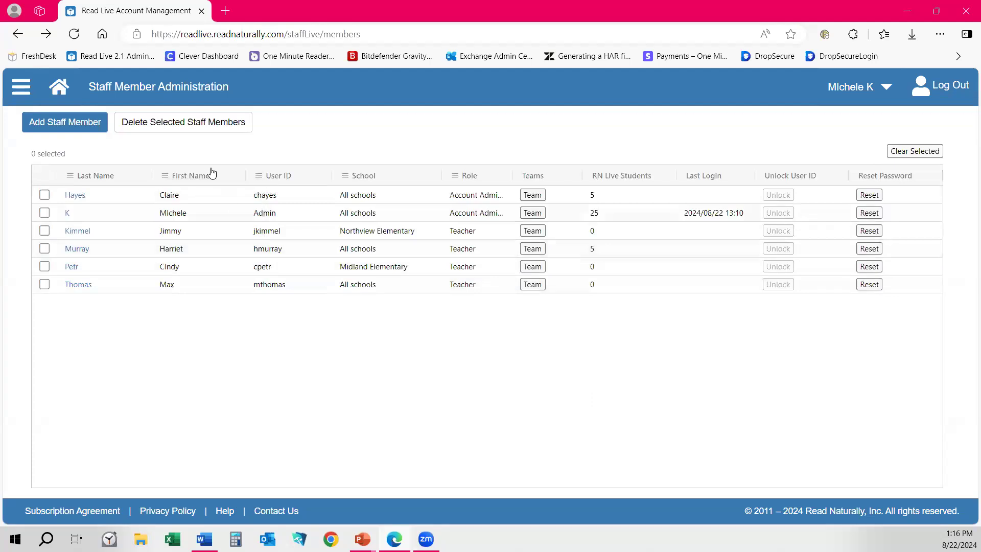
Filter the staff list by School 'midl' to show only the Midland Elementary teacher.
left_click(345, 176)
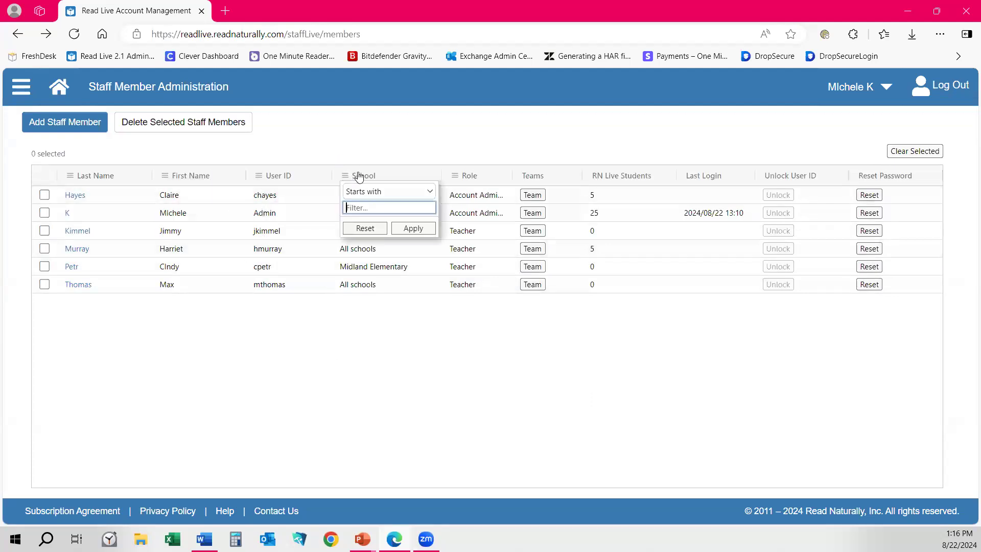
type("mid")
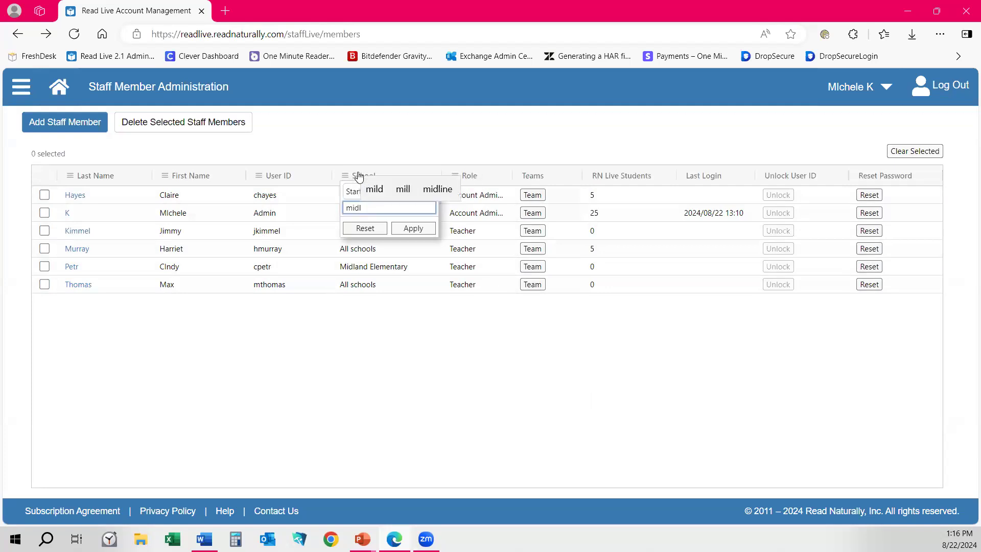
type("l")
left_click(413, 228)
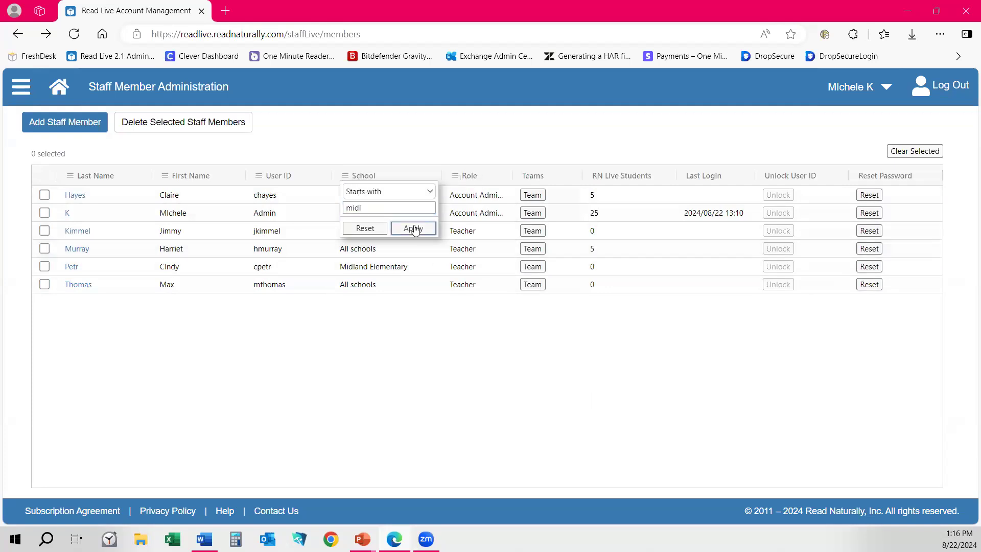
left_click(381, 284)
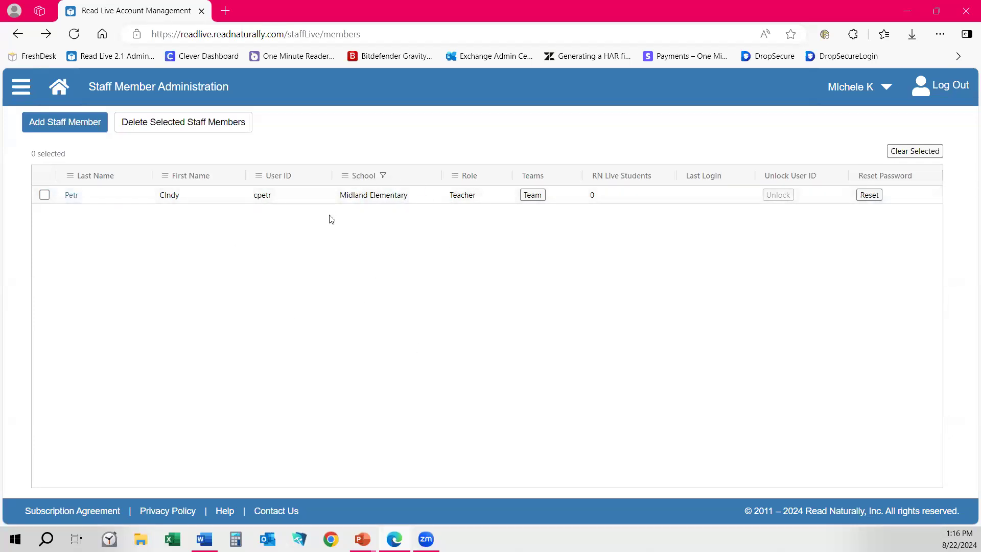
Reset the School filter so all six staff members are listed.
left_click(346, 176)
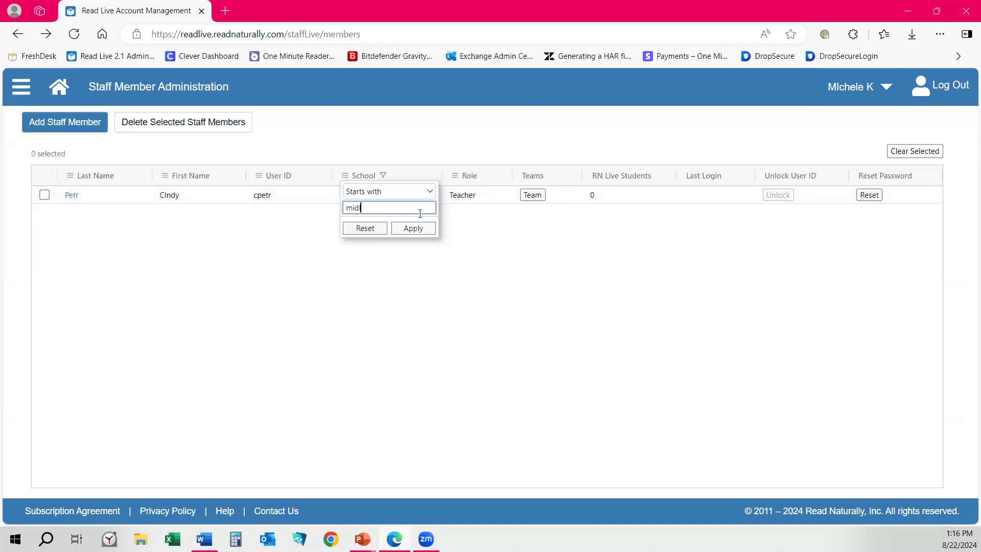
left_click(363, 228)
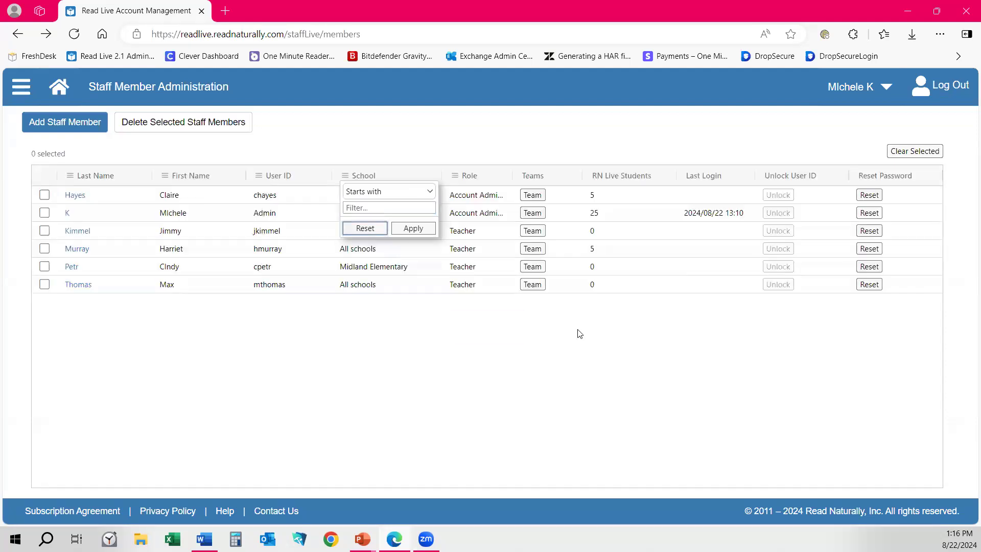
left_click(327, 161)
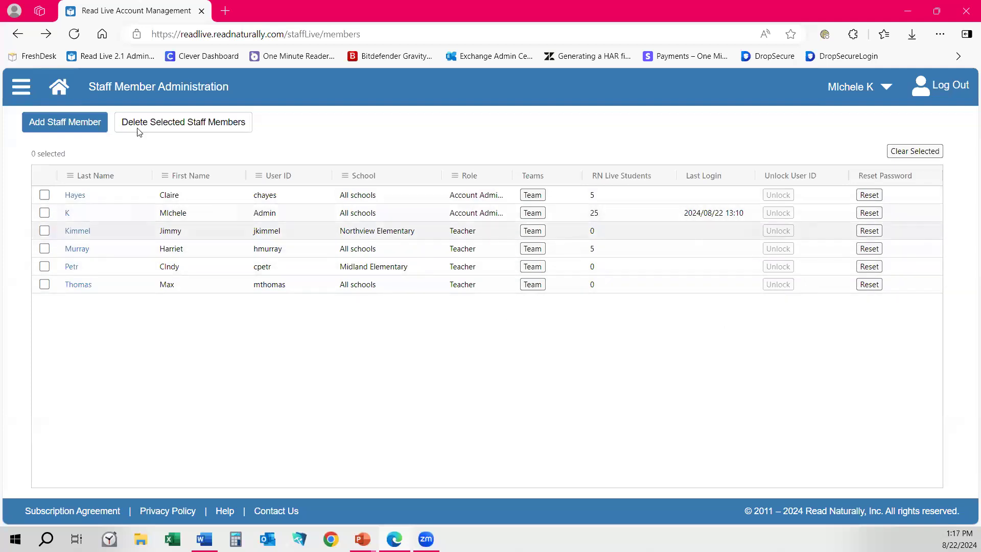
Go to Student Administration and open the Student Setup list of students.
left_click(20, 87)
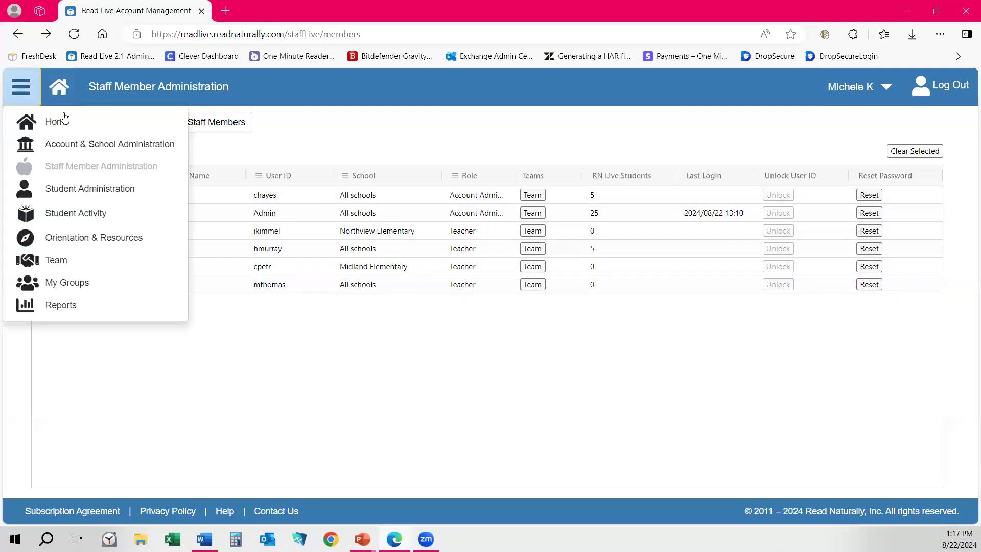
left_click(61, 189)
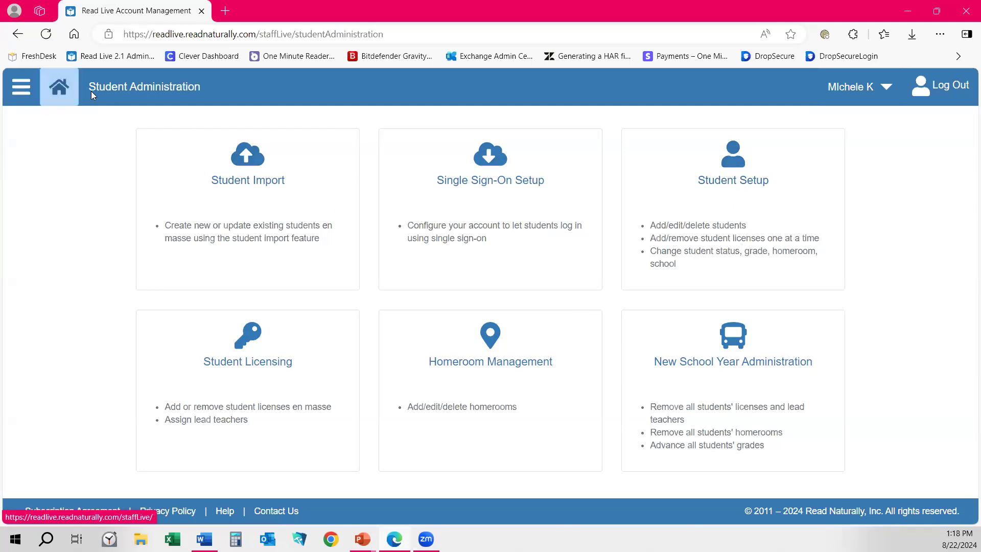
left_click(23, 91)
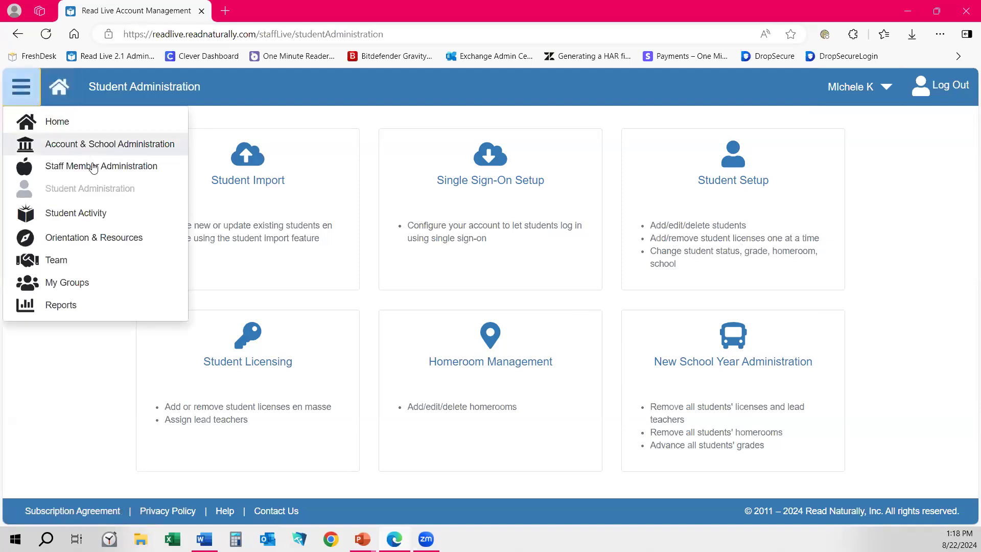
left_click(378, 104)
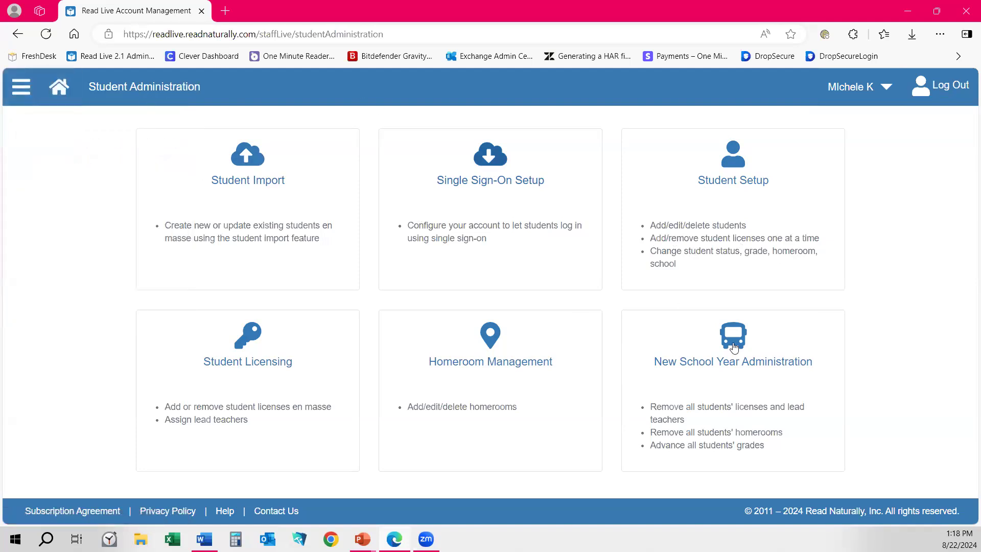
left_click(720, 232)
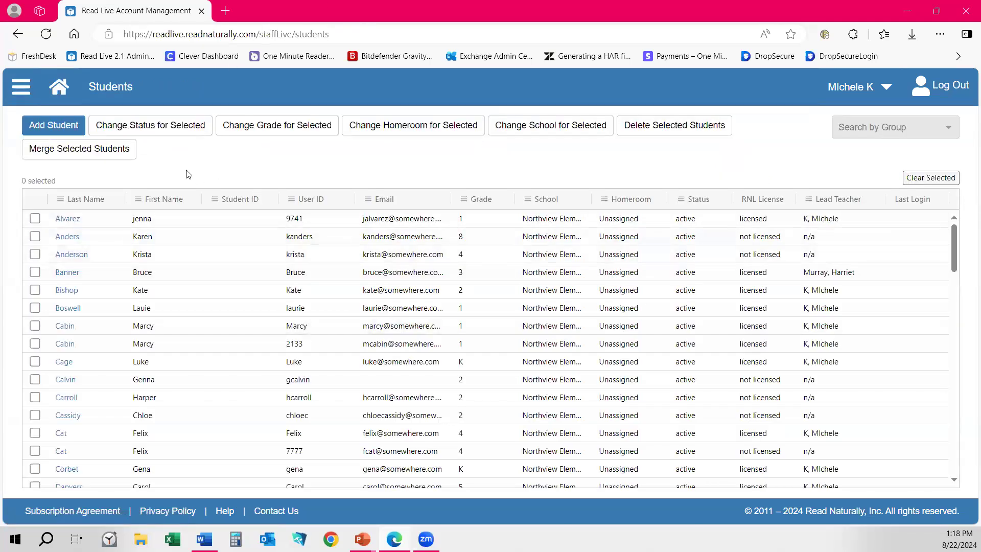
Add a new student and enter the student's first and last name.
left_click(74, 129)
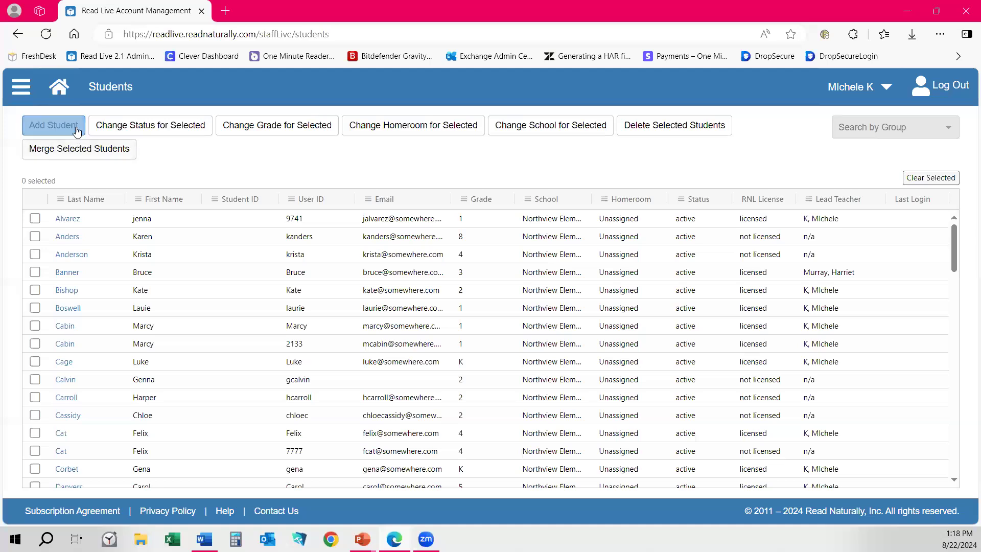
type("Michele")
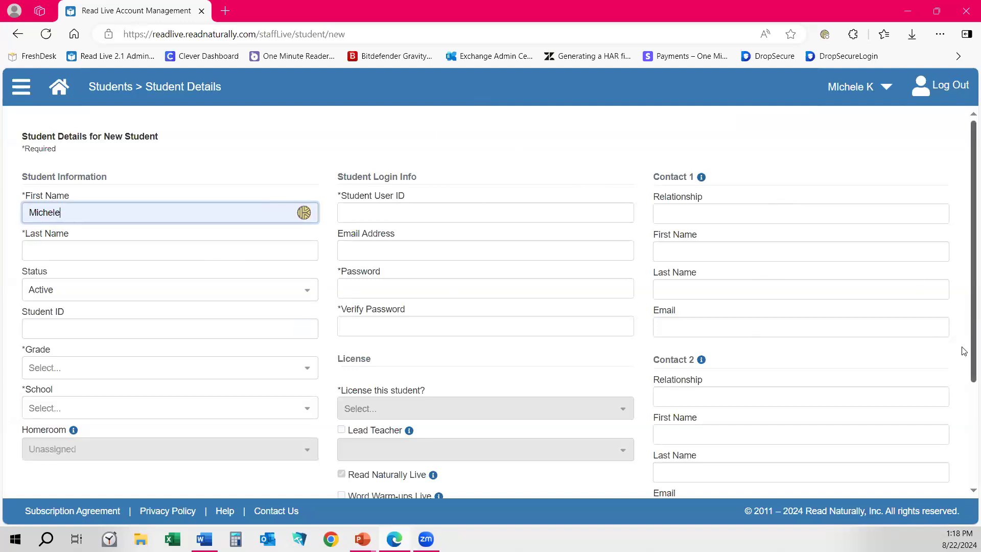
double_click(55, 211)
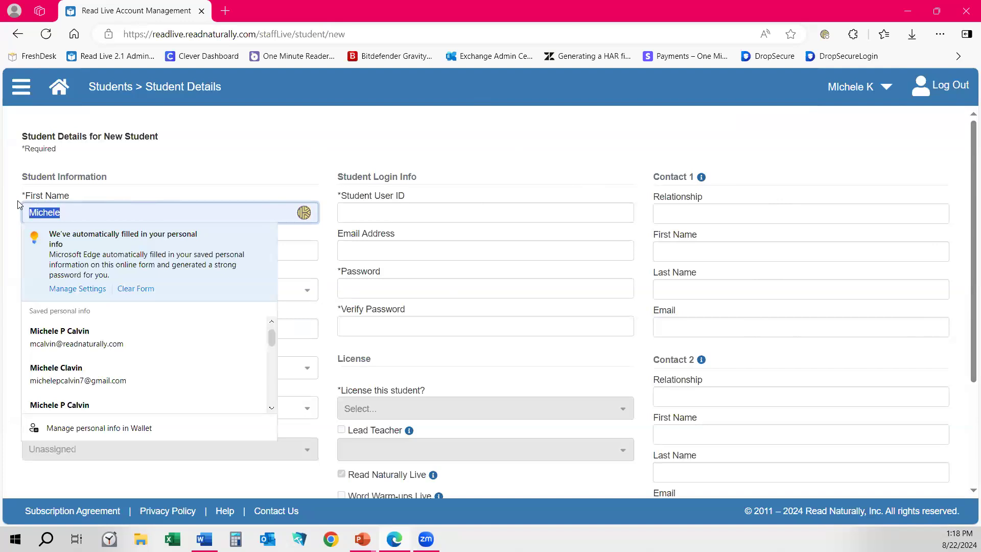
type("d")
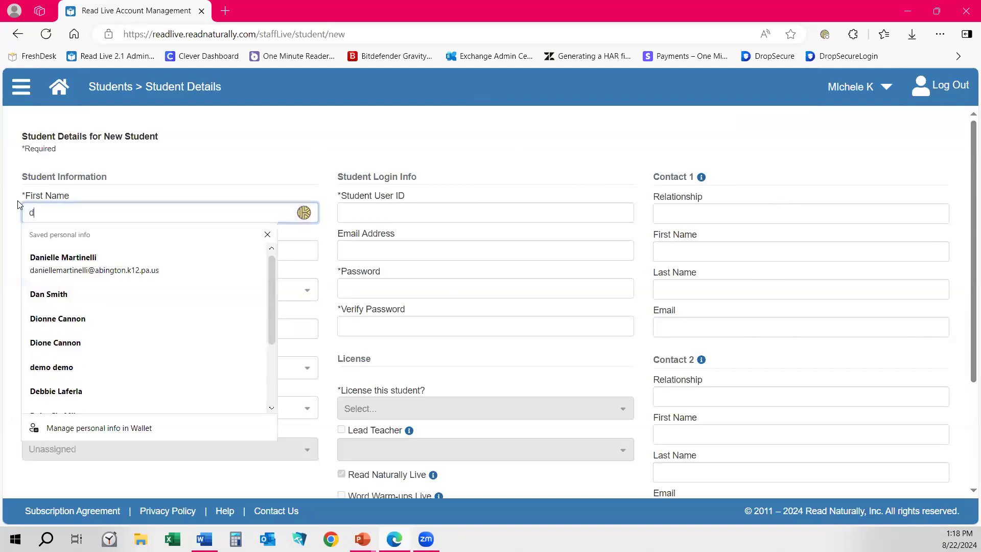
type("Chl")
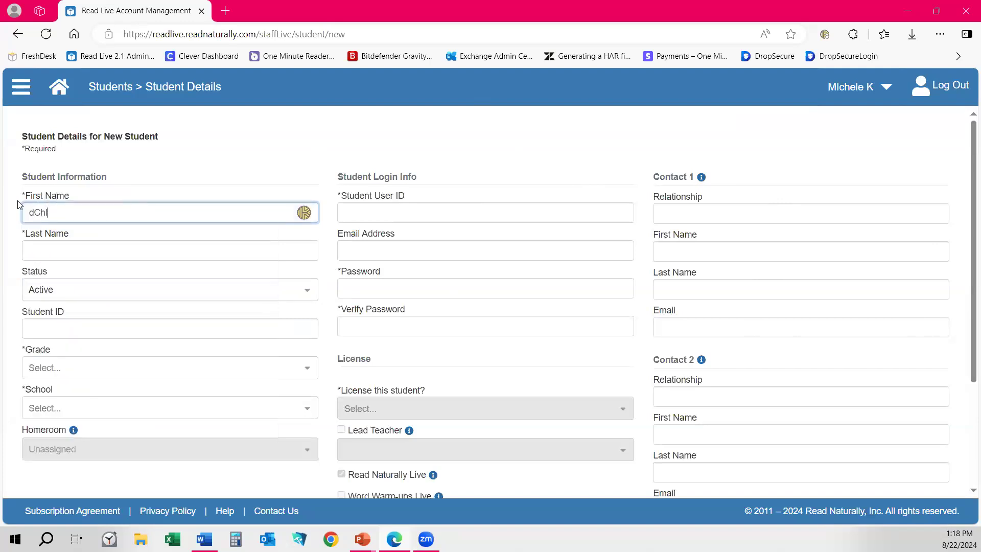
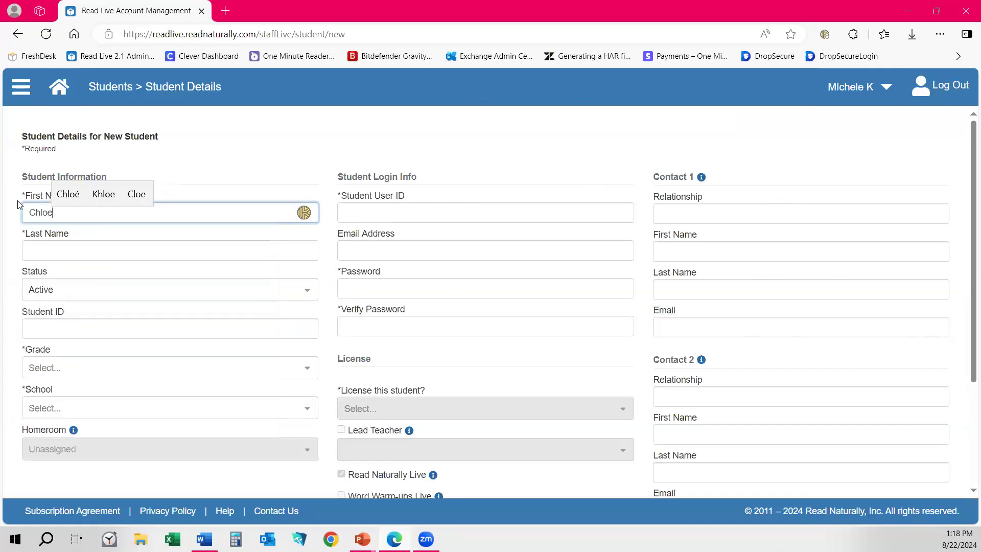
key("Tab")
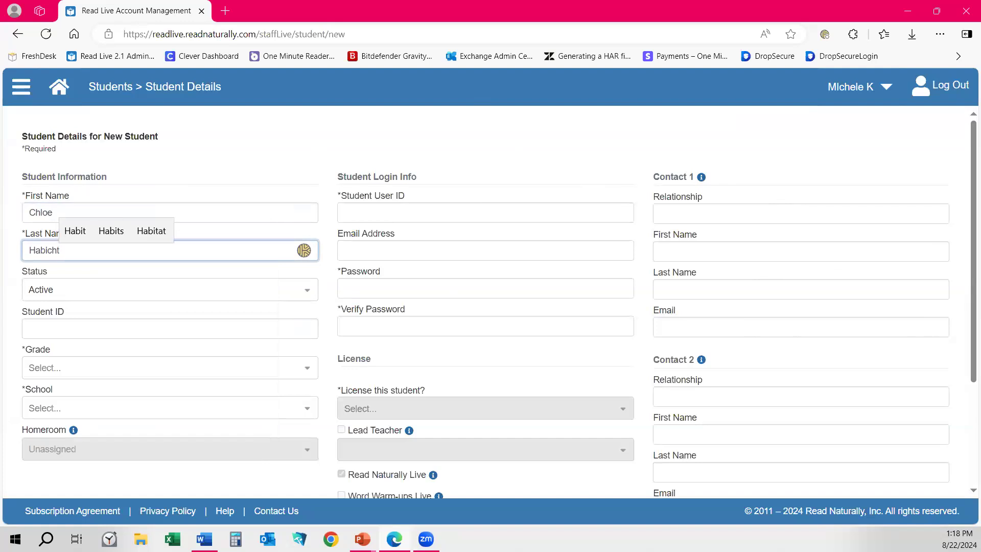
Set the student's grade to 2, school to Northview Elementary, and enter a student user ID.
left_click(58, 368)
left_click(41, 436)
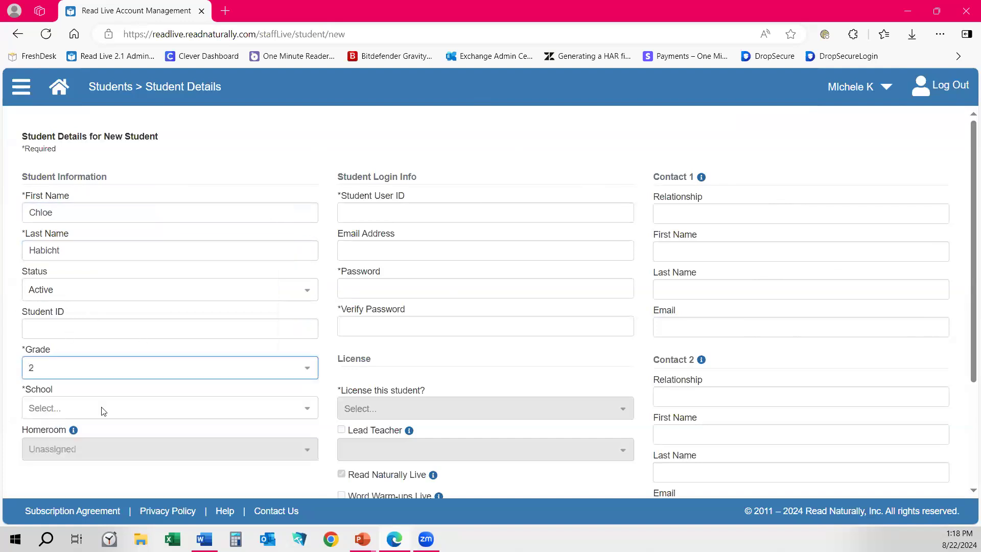
left_click(55, 408)
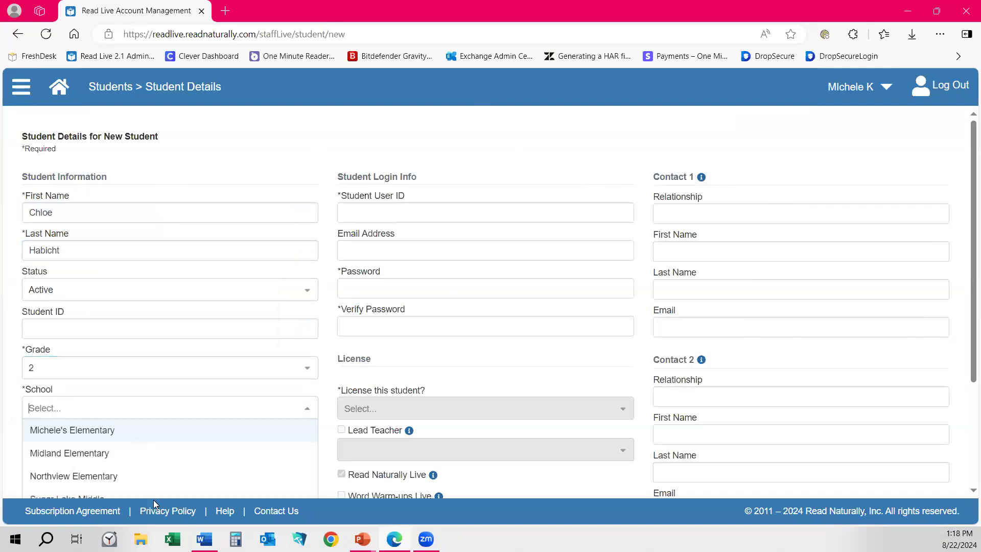
left_click(87, 476)
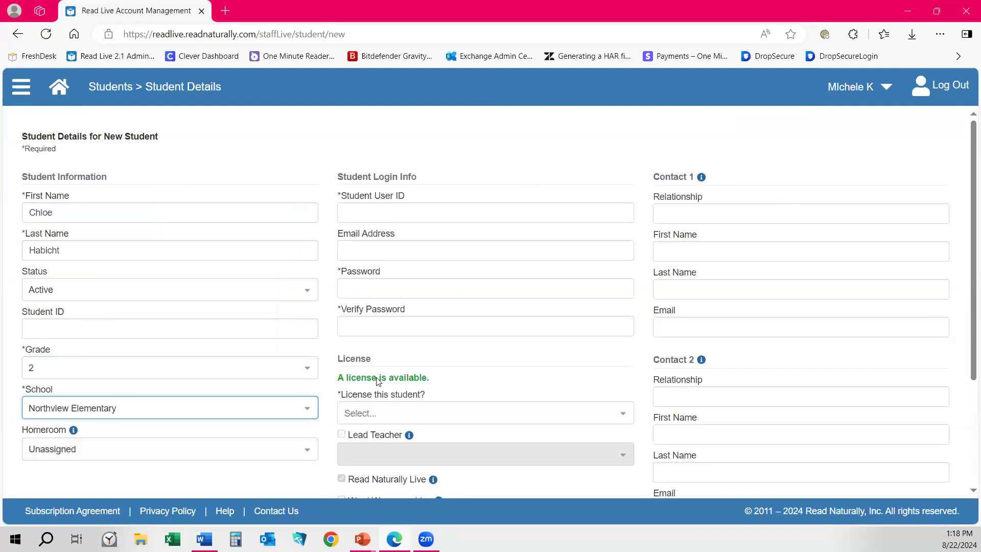
left_click(352, 214)
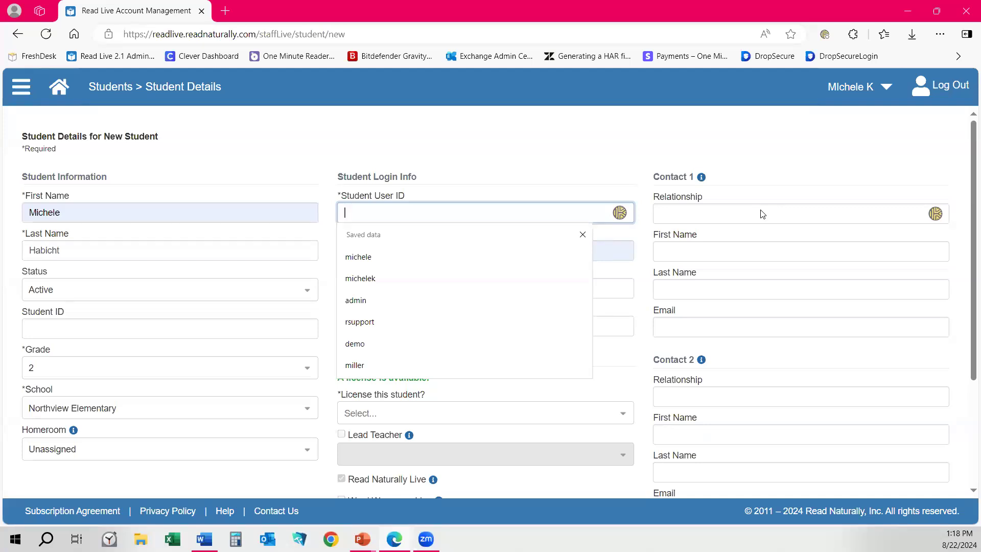
type("ch")
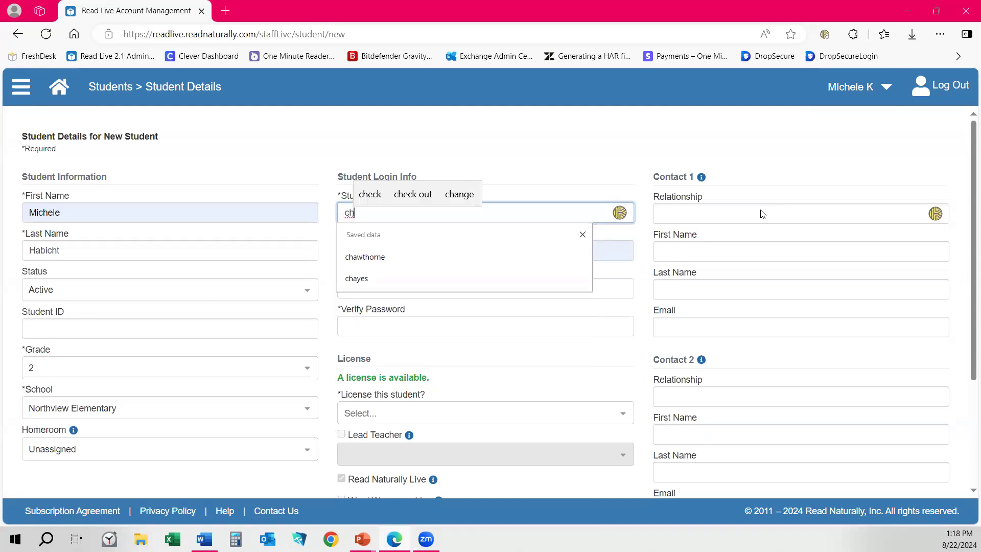
type("loe")
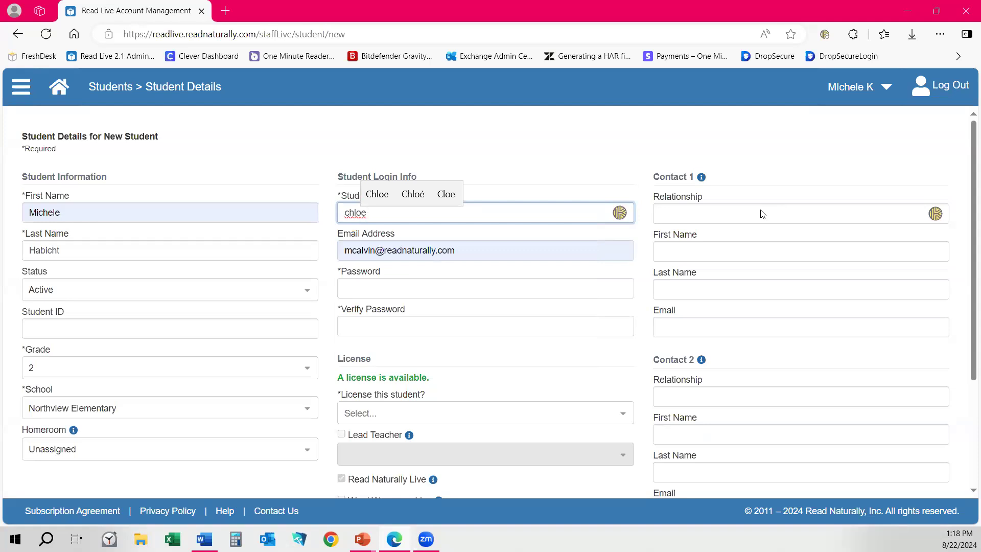
left_click(303, 170)
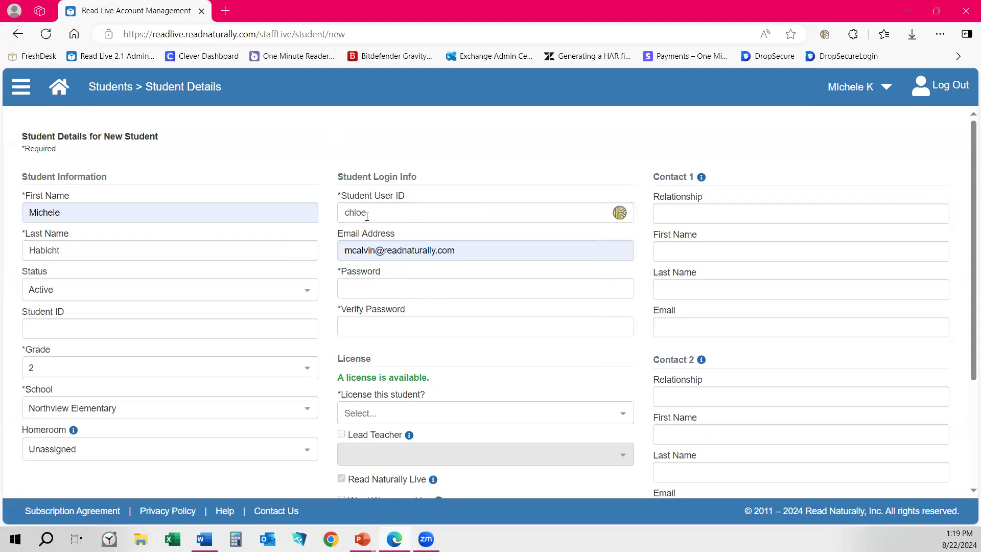
Load Read Live's Student Login page in a new tab, then return to the new-student form.
left_click(225, 10)
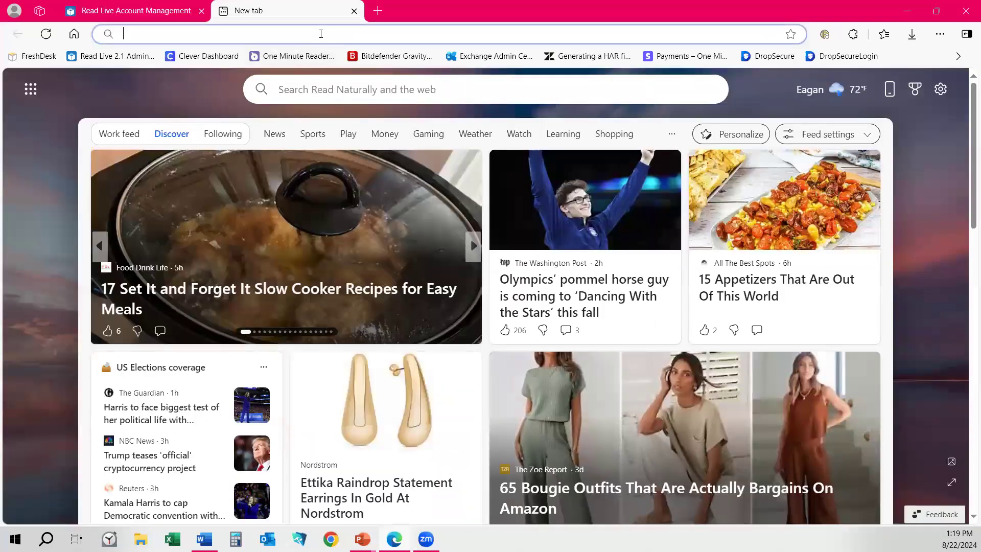
type("readlive")
key("Return")
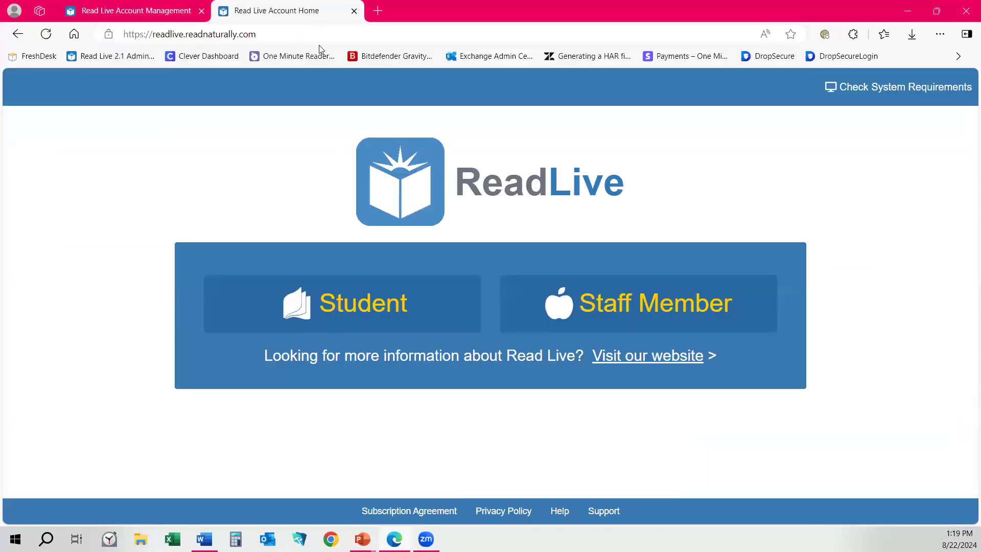
left_click(425, 289)
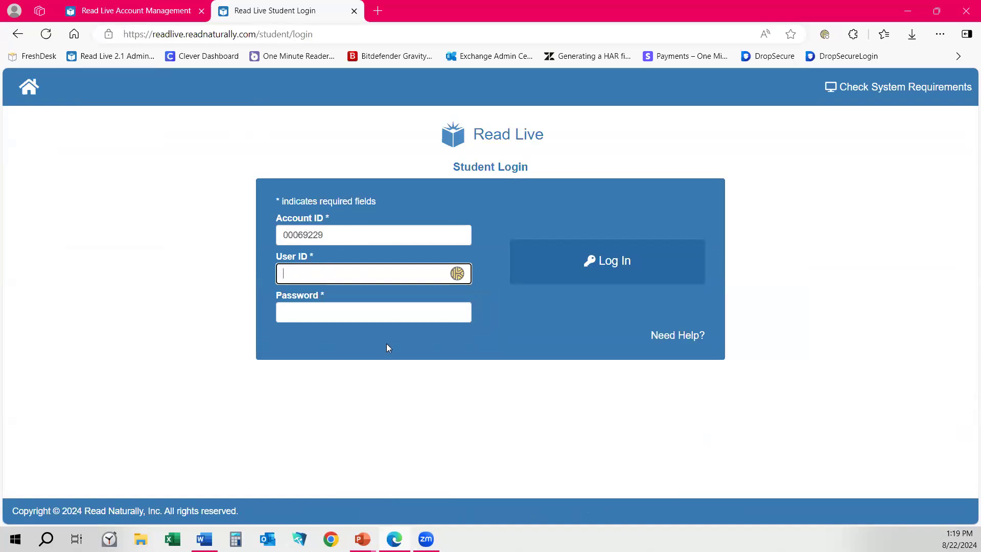
left_click(163, 10)
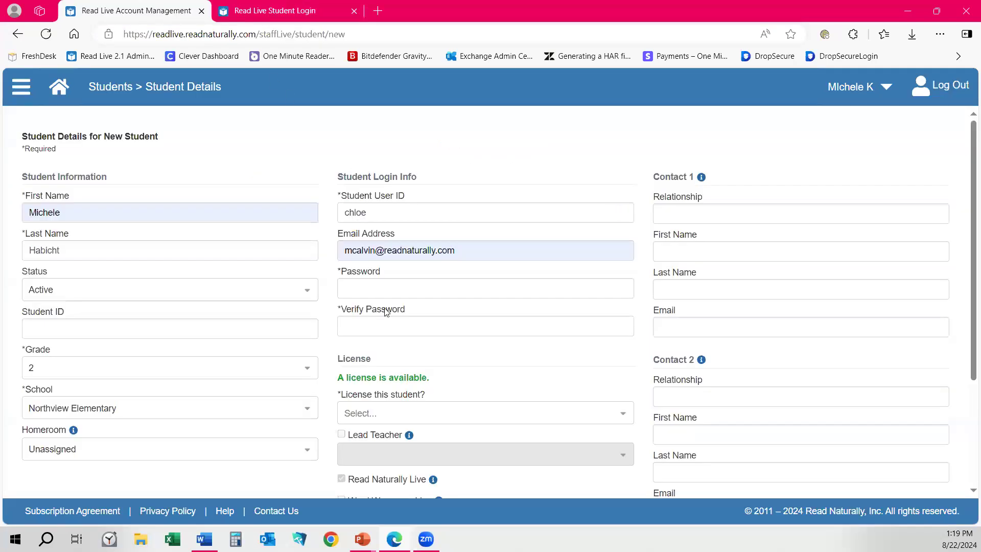
Replace the autofilled email with the student's e-mail address.
scroll(397, 313, "down", 2)
scroll(399, 314, "up", 3)
left_click(338, 249)
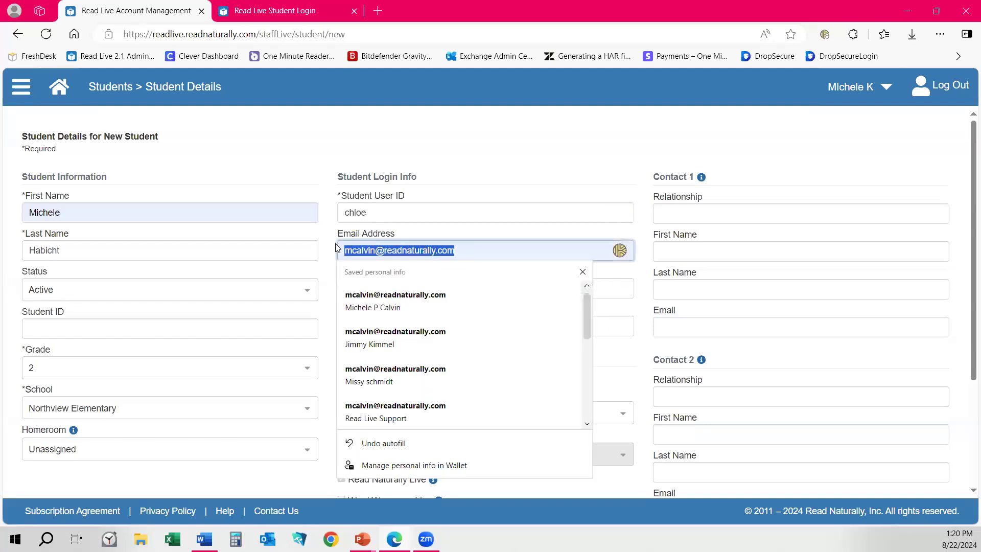
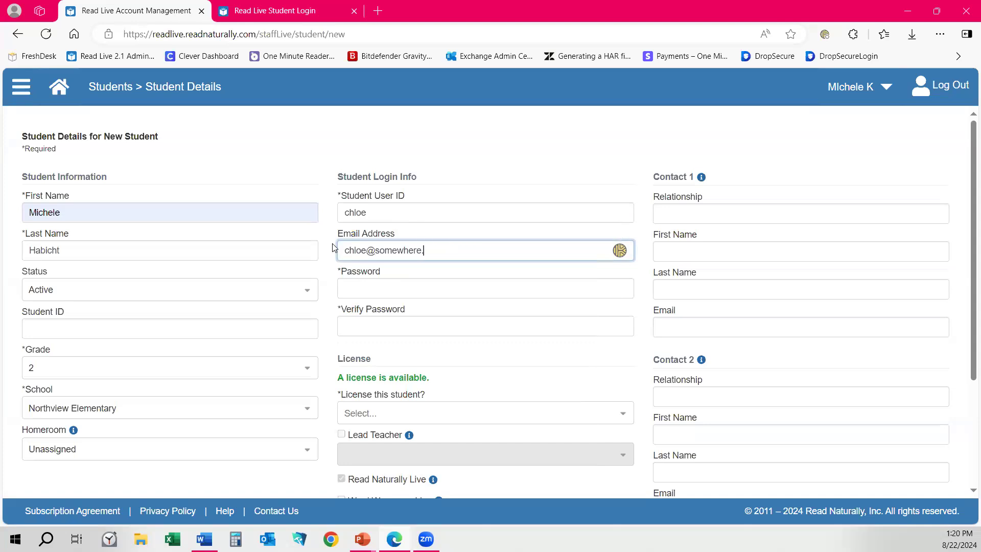
key("Tab")
Enter the student's password and start typing it into the verify field.
key("BackSpace")
key("BackSpace")
key("BackSpace")
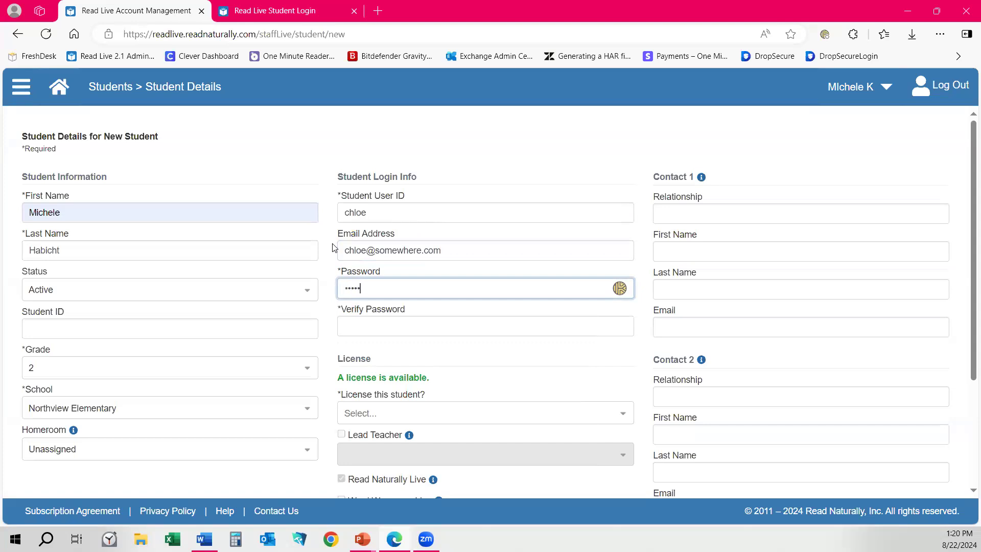
key("Tab")
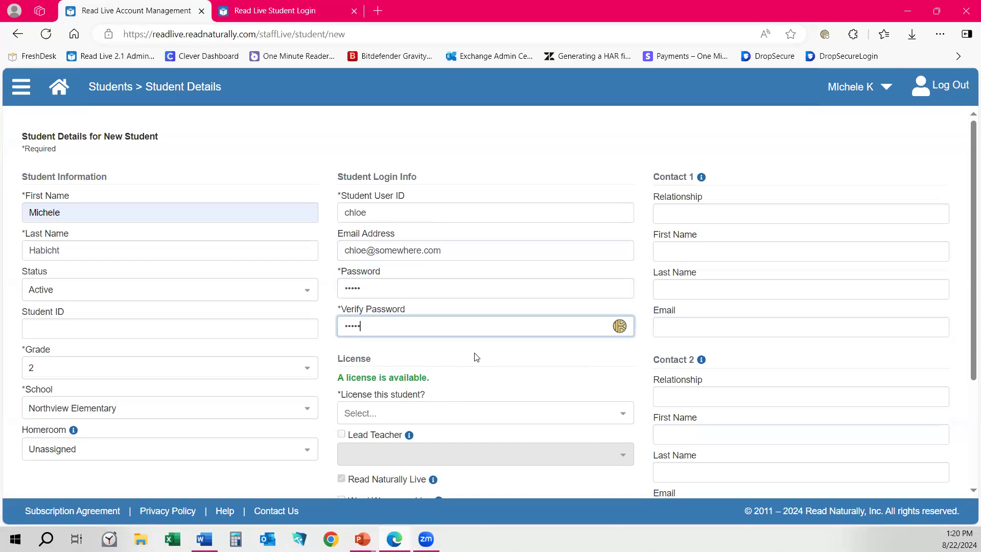
scroll(472, 355, "down", 3)
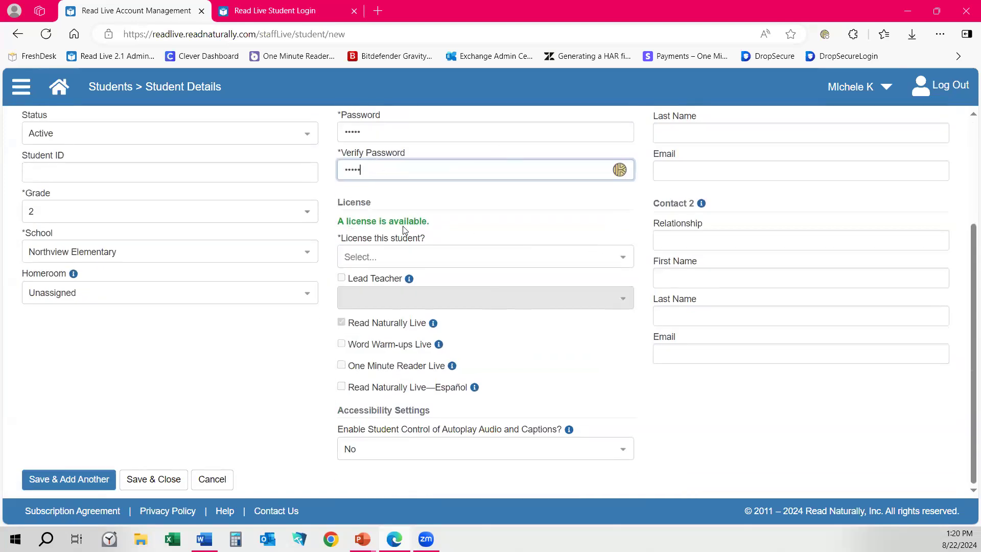
Set 'License this student?' to Yes, pick a lead teacher, then switch to No Lead Teacher.
left_click(357, 263)
left_click(364, 305)
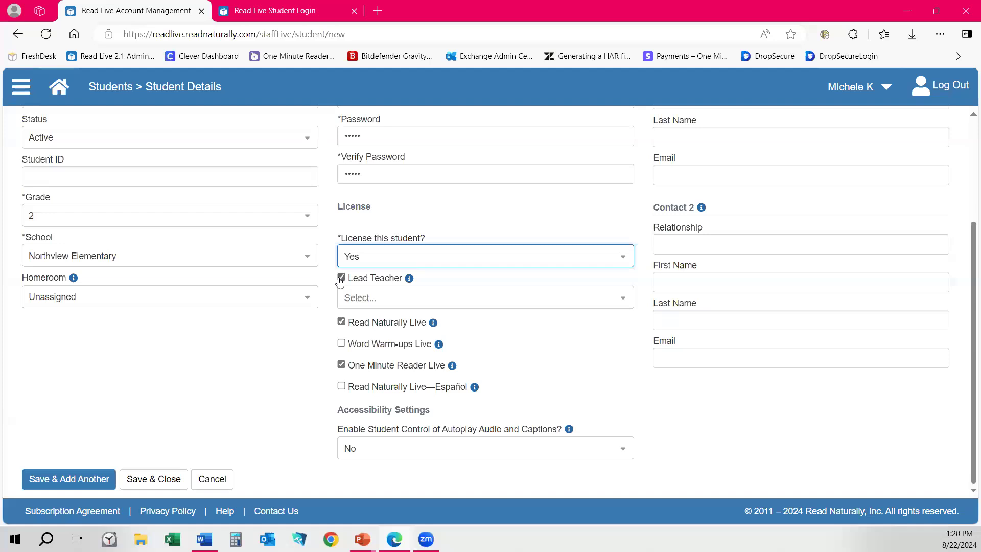
left_click(361, 298)
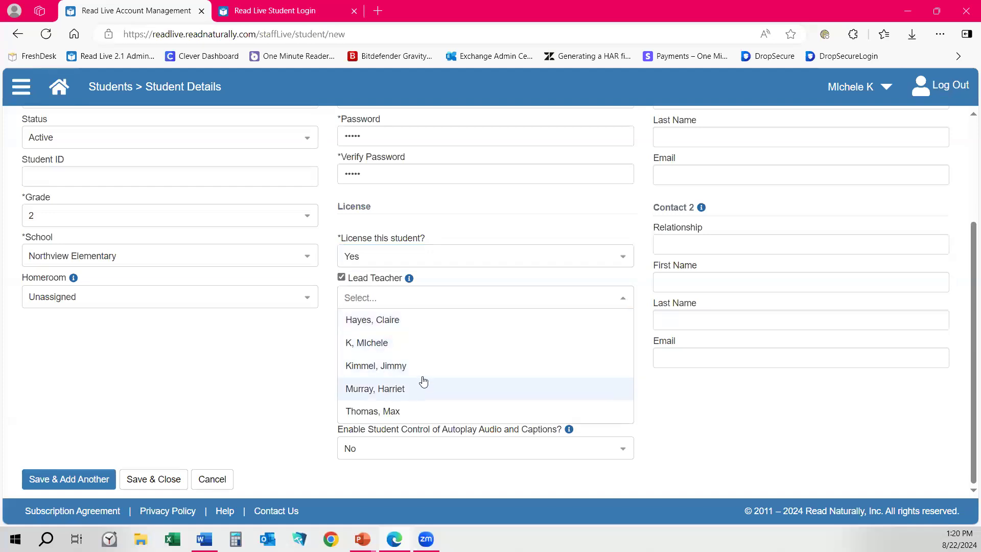
left_click(372, 367)
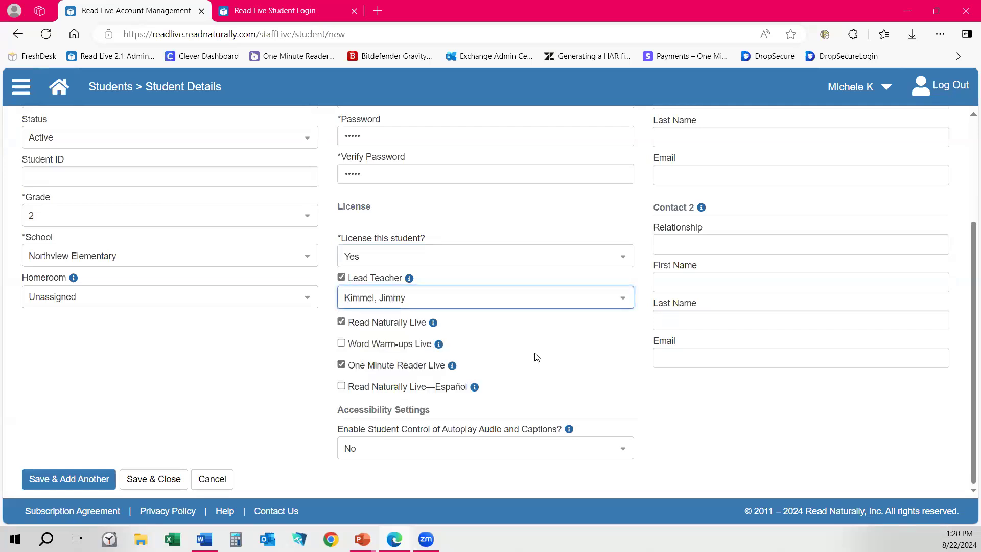
left_click(342, 278)
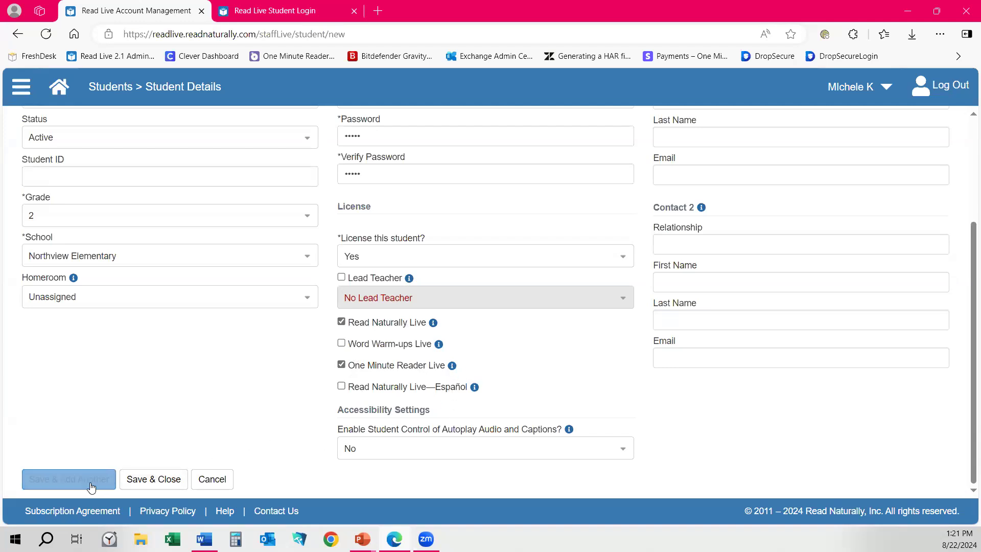
scroll(836, 277, "up", 1)
scroll(836, 277, "up", 5)
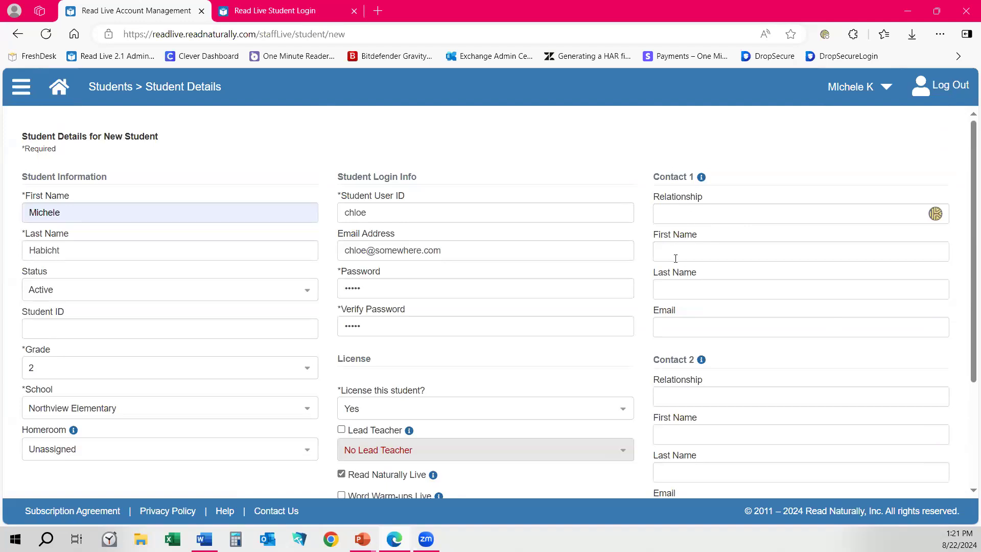
scroll(679, 288, "down", 5)
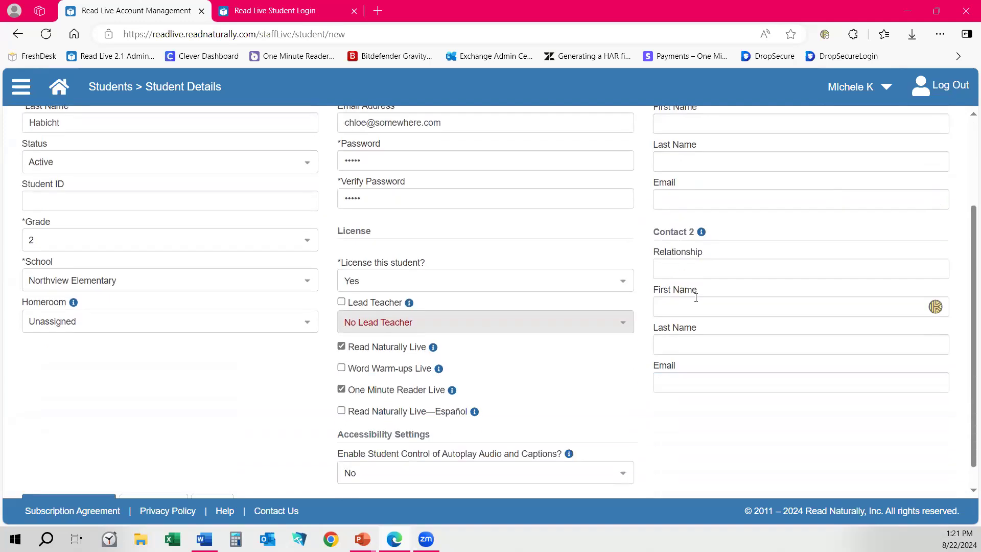
scroll(697, 299, "down", 1)
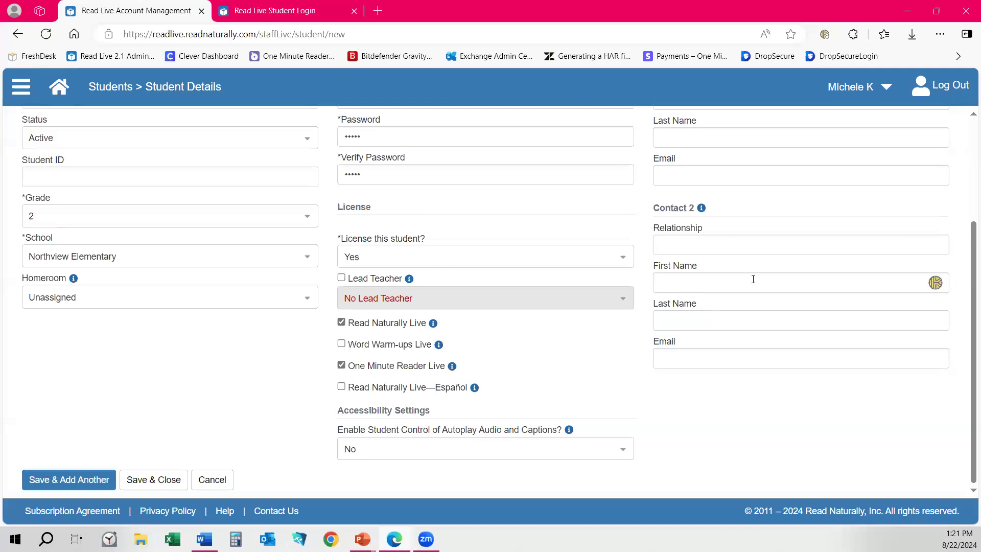
scroll(710, 299, "up", 5)
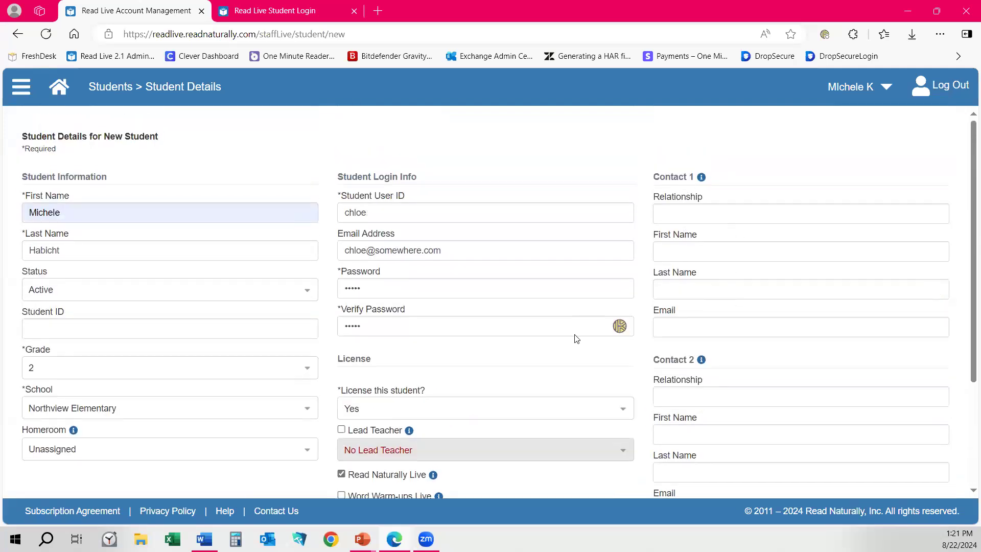
scroll(817, 240, "down", 5)
left_click(63, 483)
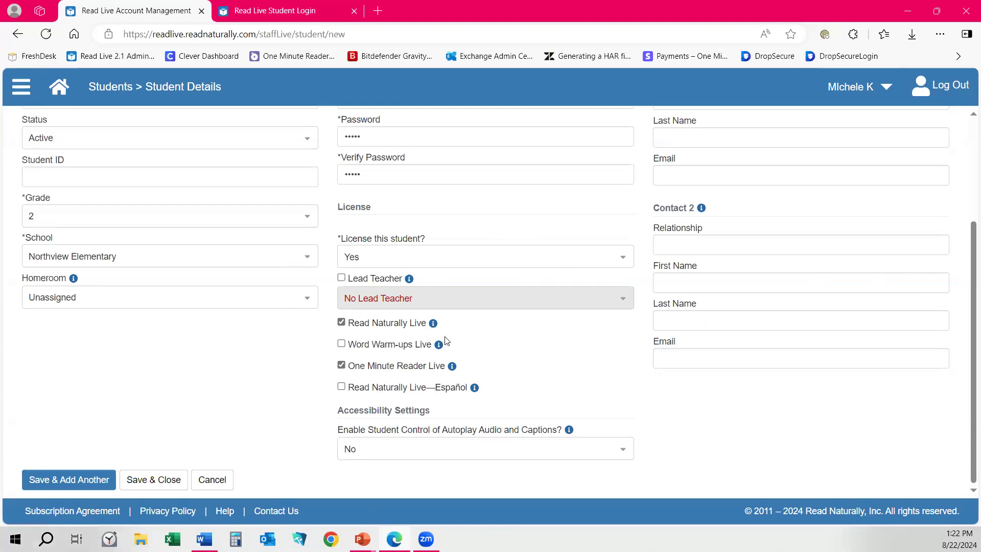
Try saving without a lead teacher, then correct the e-mail address already in use.
left_click(163, 481)
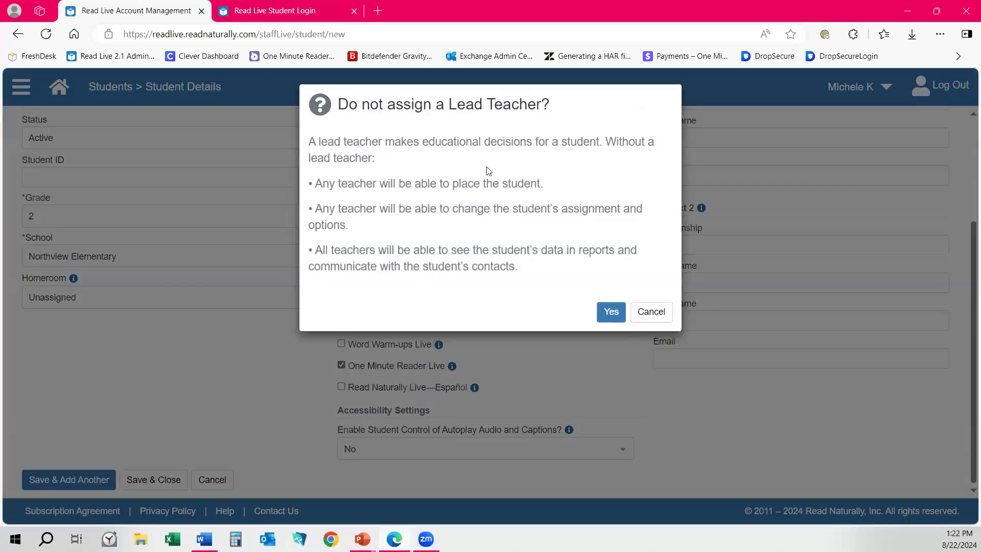
left_click(609, 311)
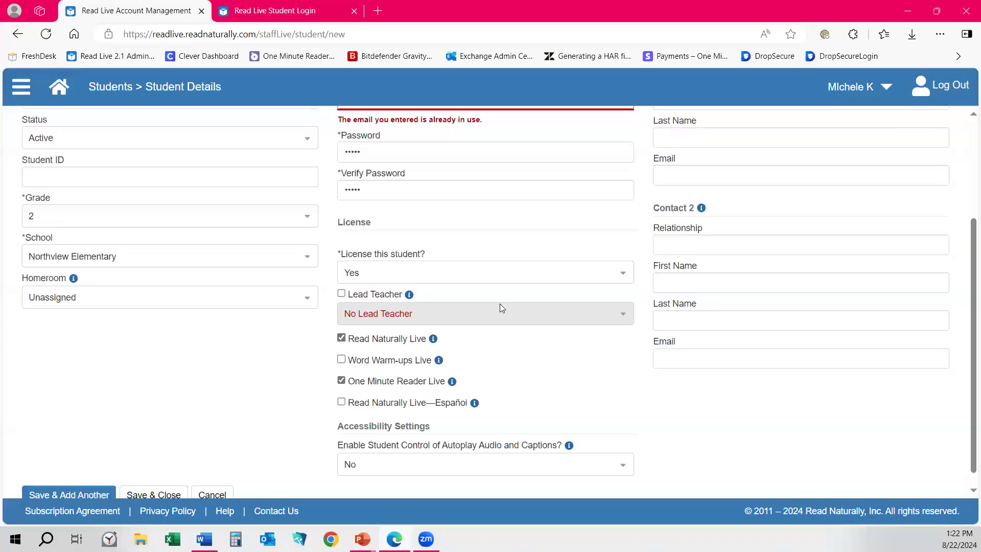
scroll(518, 270, "up", 3)
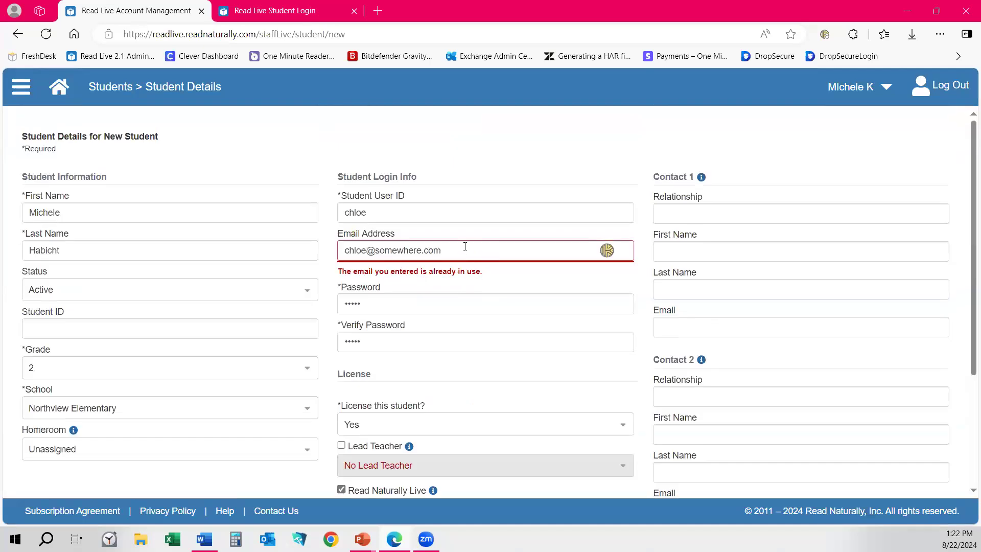
left_click(365, 246)
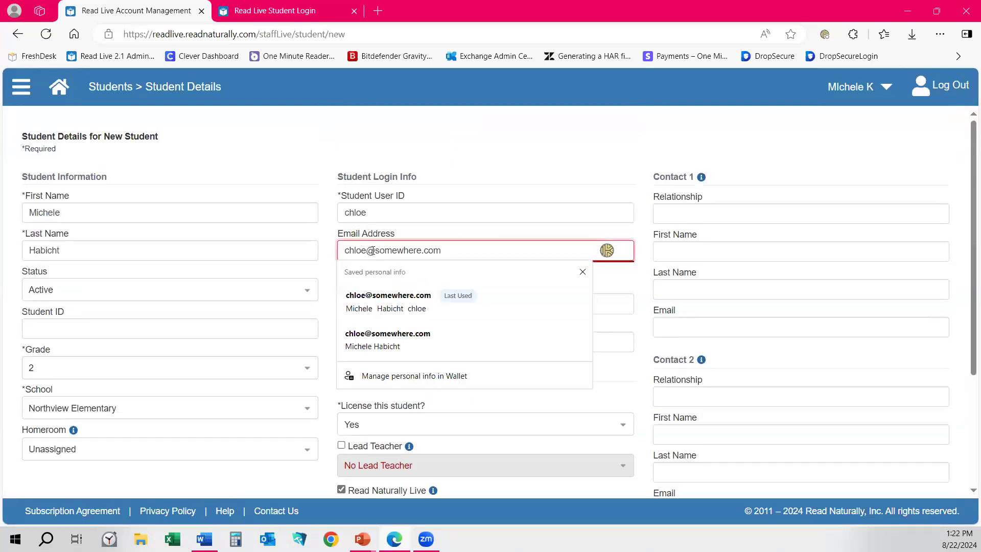
type("s")
scroll(570, 409, "down", 3)
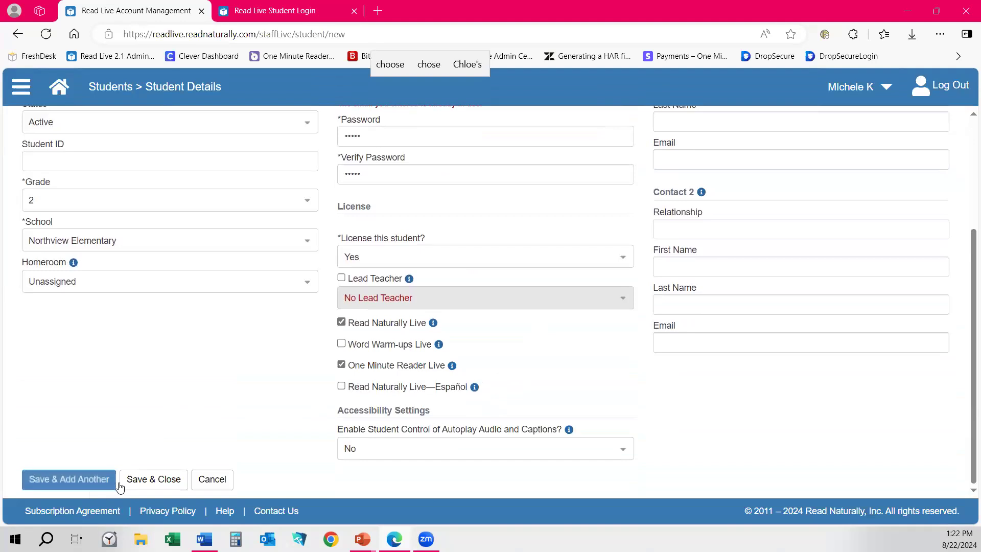
Fix the taken user ID and save the student without a lead teacher.
left_click(153, 479)
left_click(610, 312)
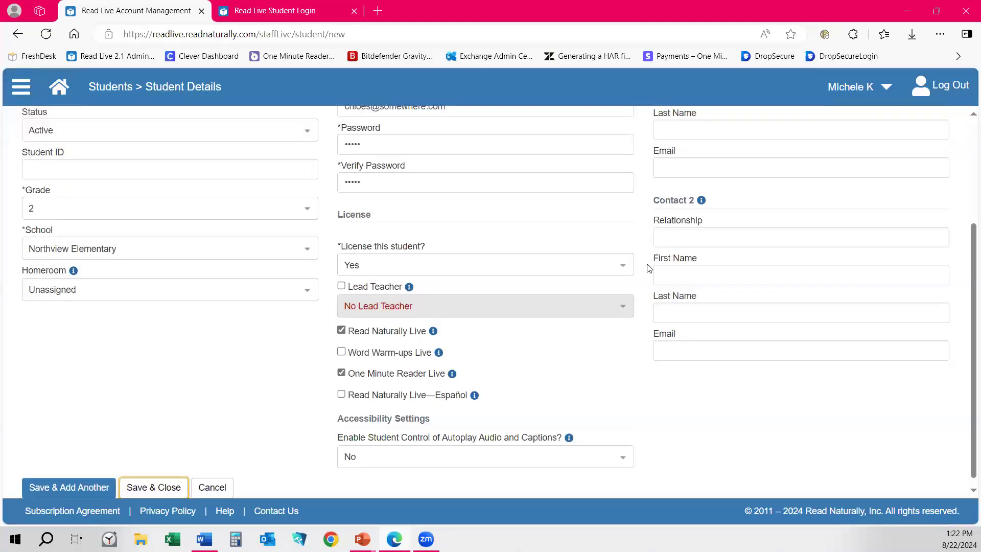
left_click(421, 213)
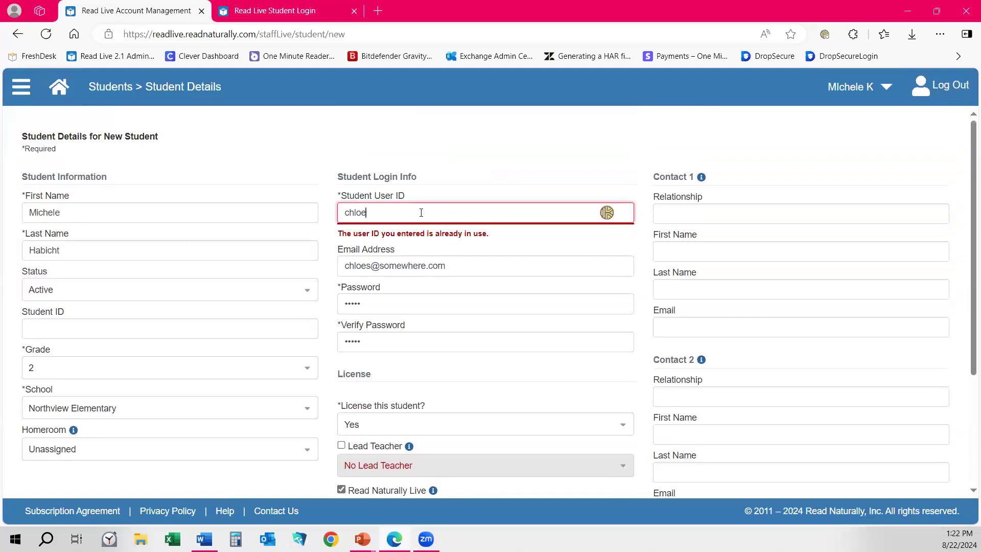
scroll(252, 397, "down", 3)
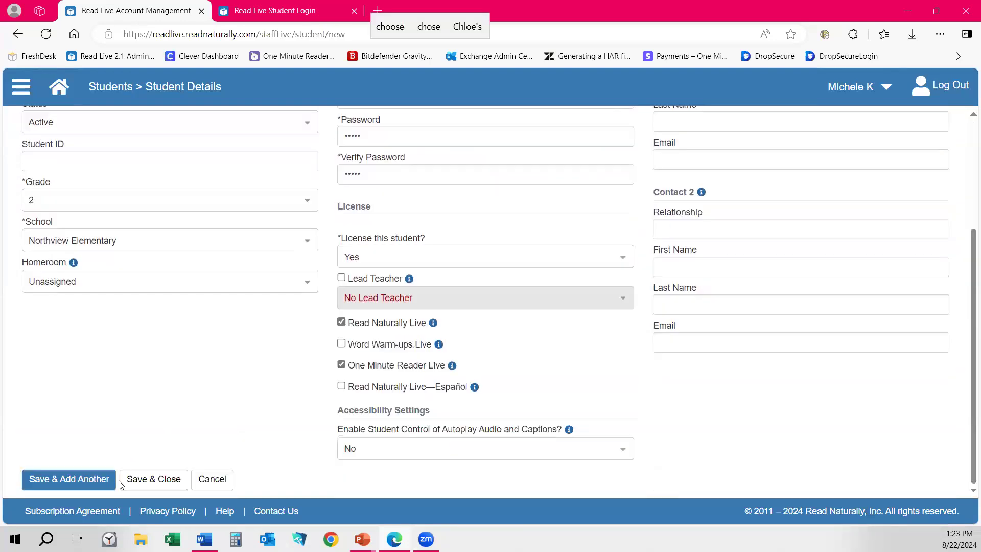
left_click(140, 484)
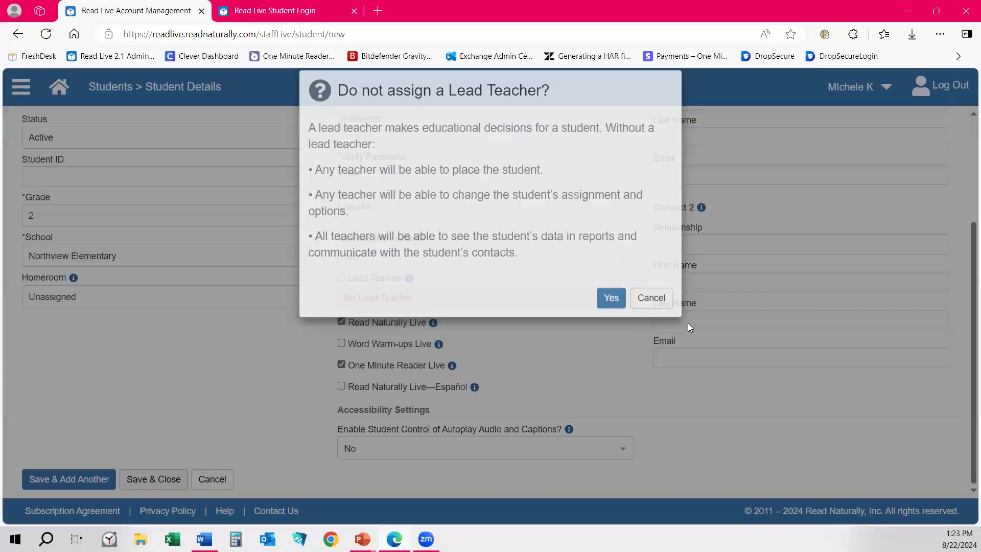
left_click(610, 311)
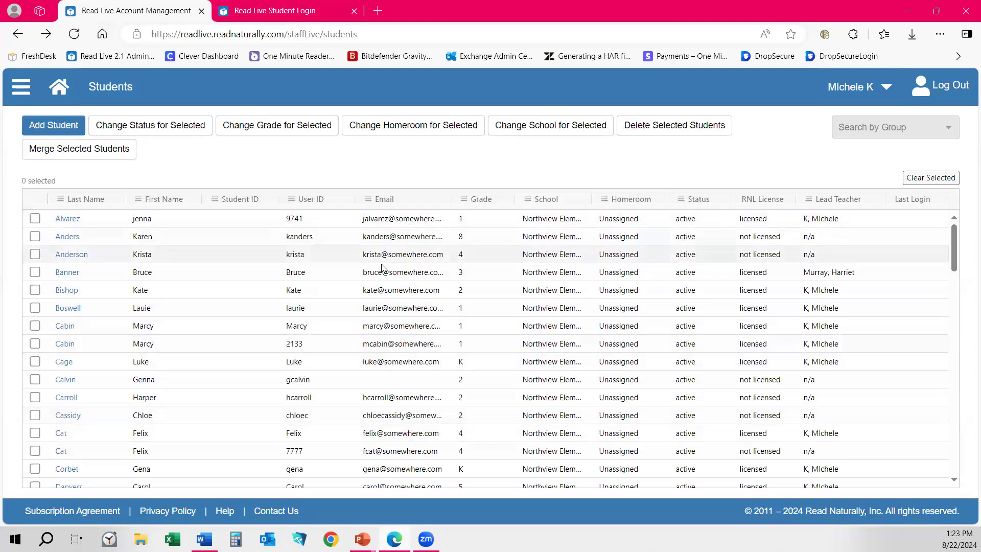
scroll(383, 276, "down", 20)
scroll(369, 290, "down", 5)
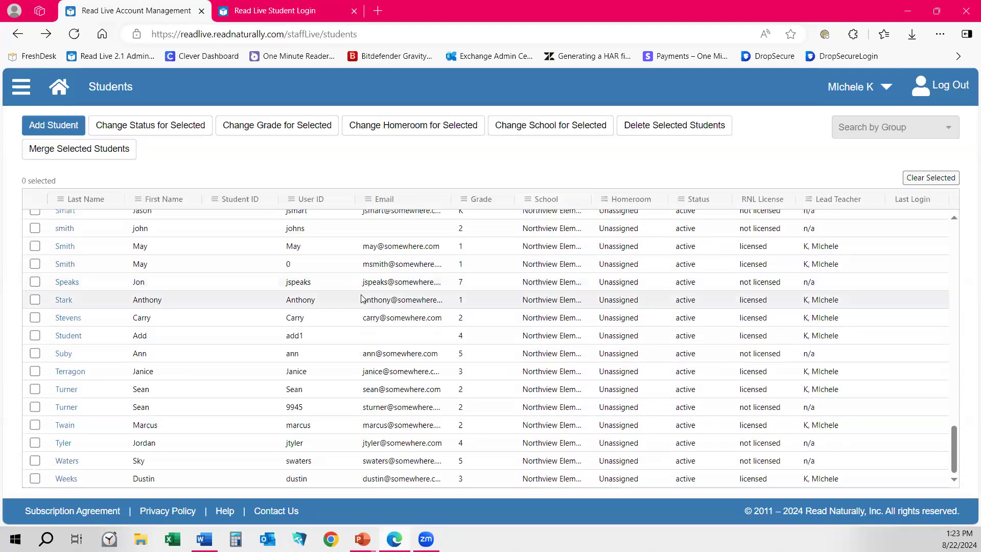
scroll(245, 342, "up", 20)
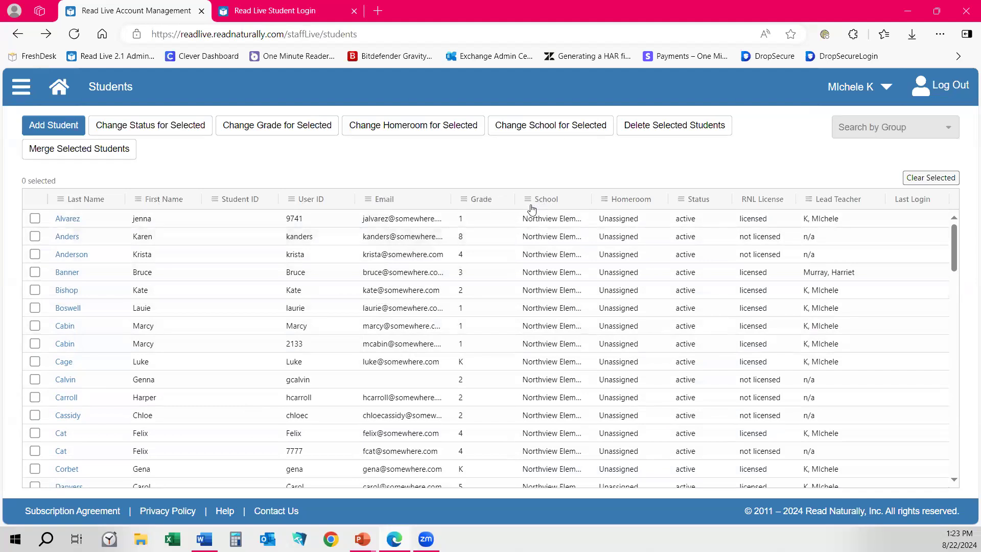
scroll(838, 369, "down", 18)
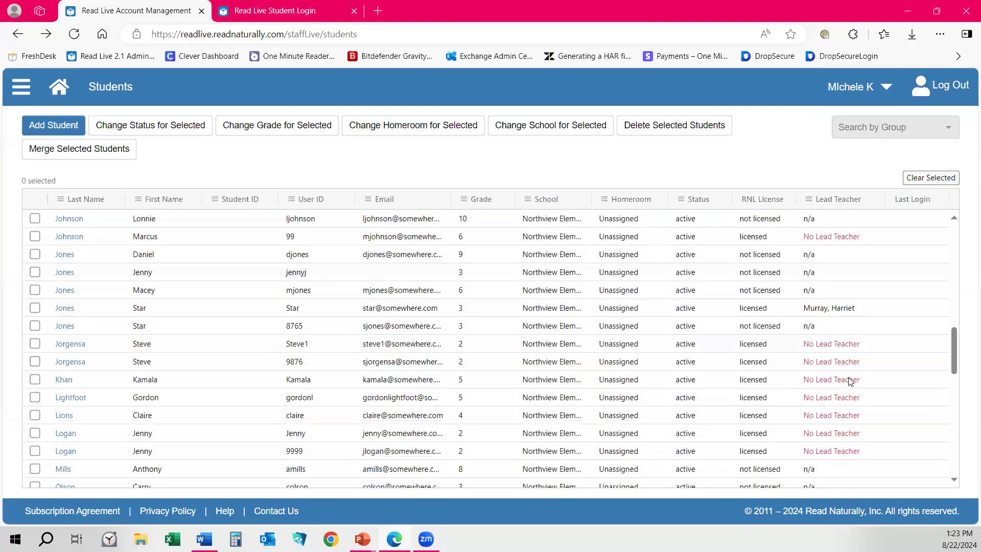
scroll(851, 383, "up", 18)
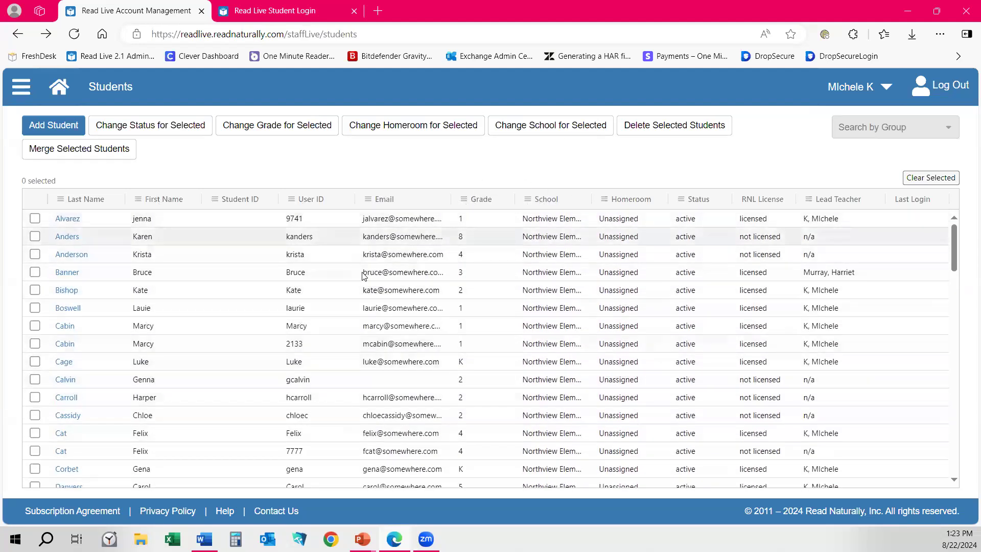
left_click(464, 201)
left_click(486, 215)
left_click(468, 281)
left_click(520, 236)
left_click(464, 199)
left_click(504, 233)
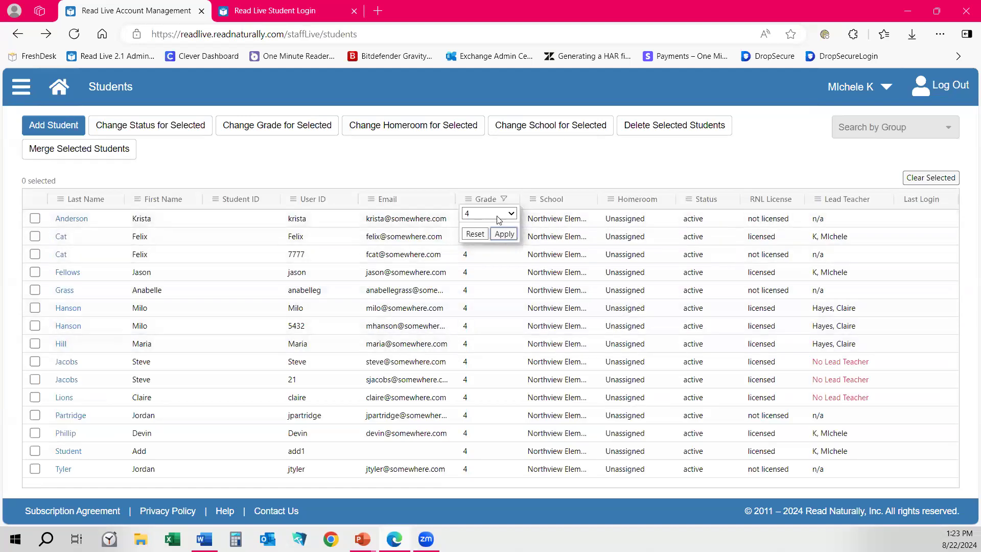
left_click(475, 236)
scroll(573, 290, "down", 7)
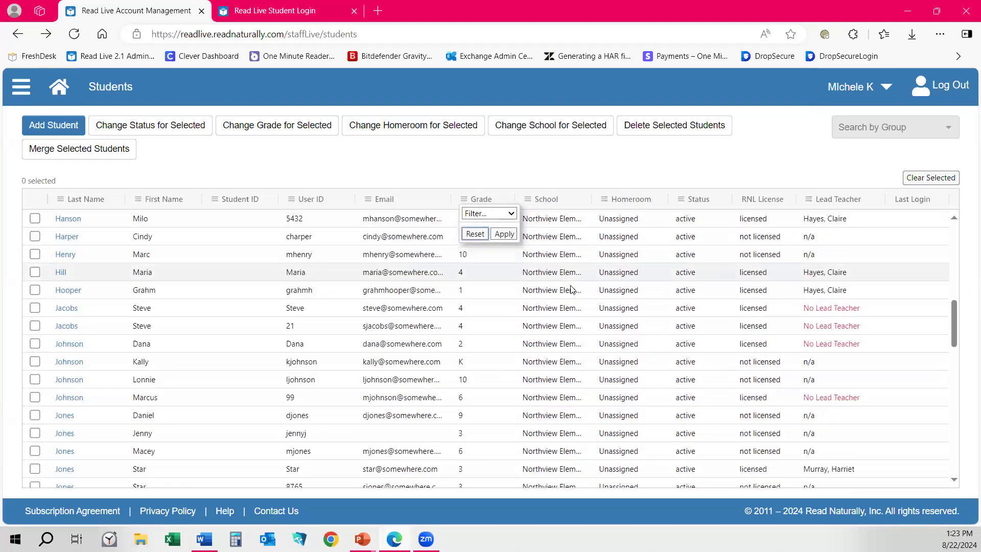
scroll(571, 286, "up", 8)
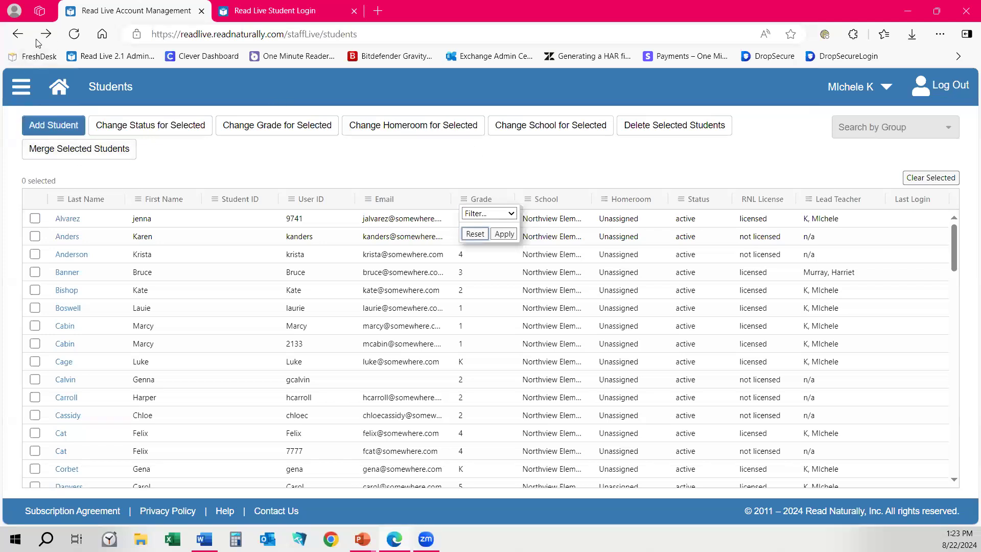
Review the ClassLink setup form from Single Sign-On, cancel it, and choose Clever instead.
left_click(17, 34)
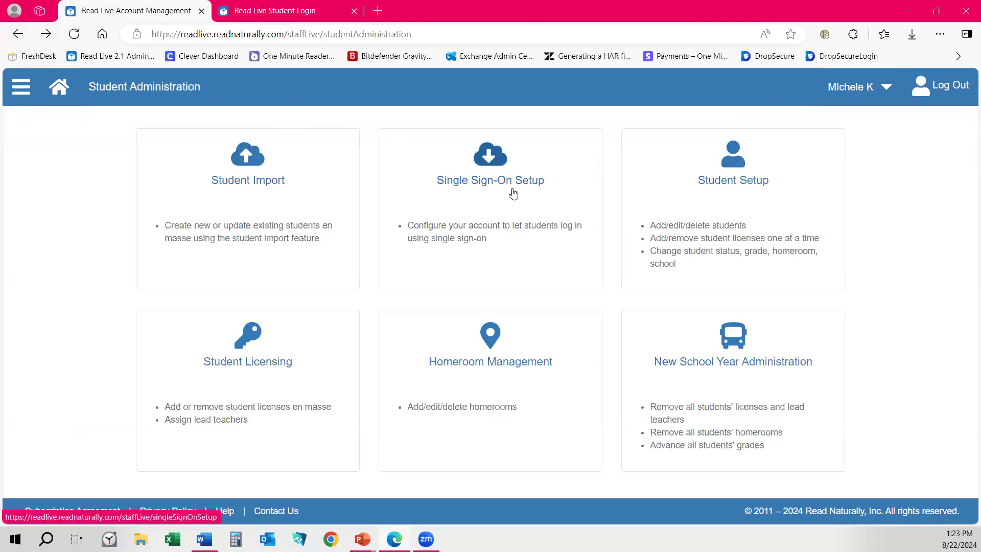
left_click(469, 182)
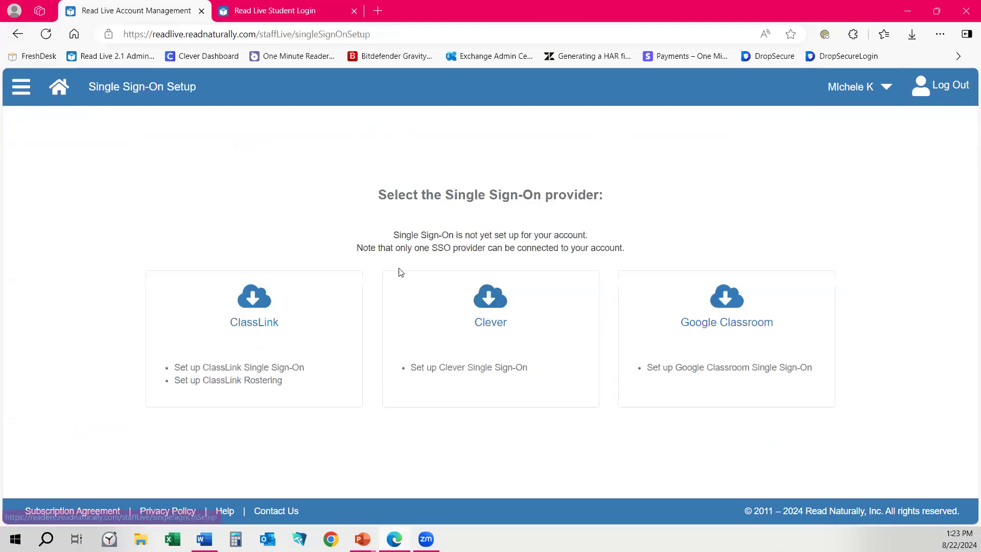
left_click(264, 310)
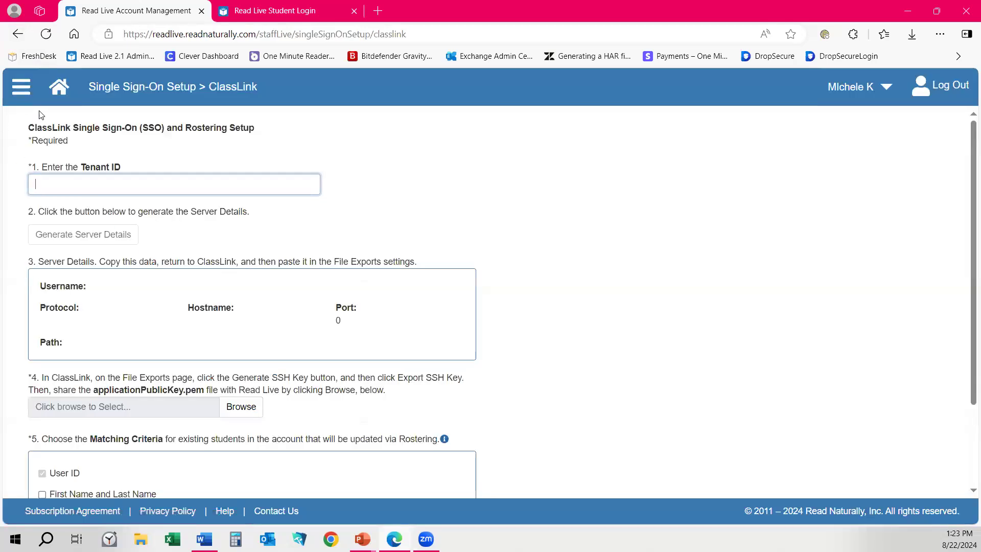
scroll(376, 264, "down", 3)
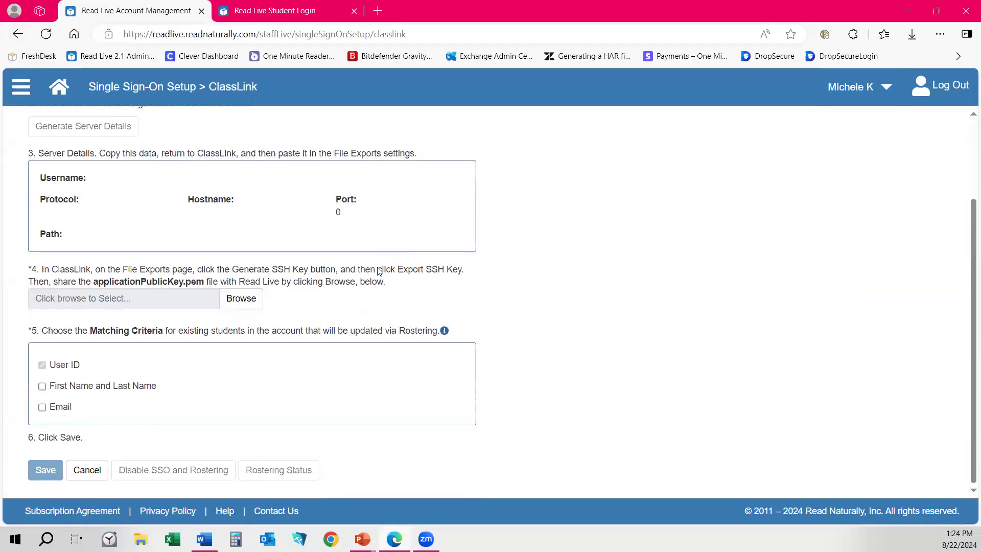
scroll(369, 293, "up", 2)
scroll(368, 292, "up", 1)
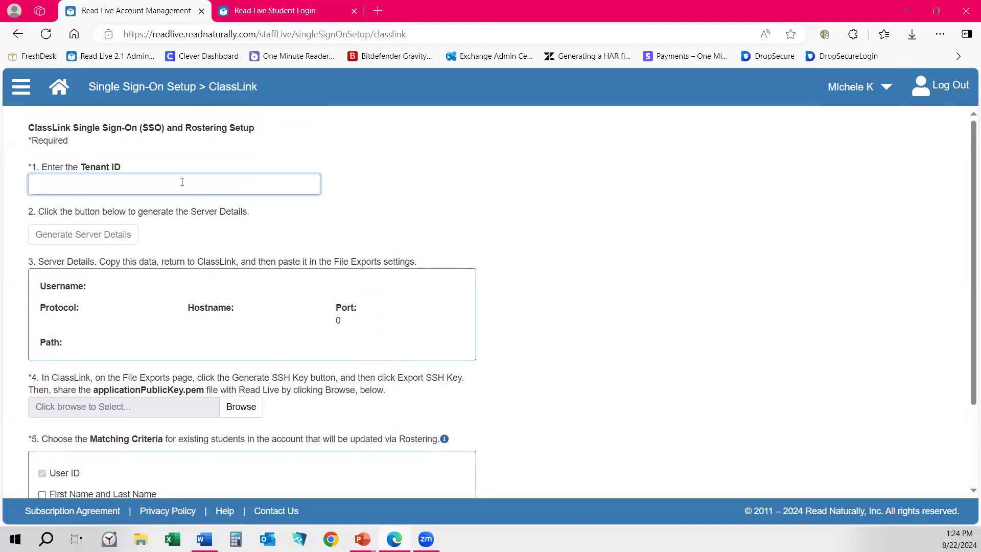
scroll(125, 203, "down", 3)
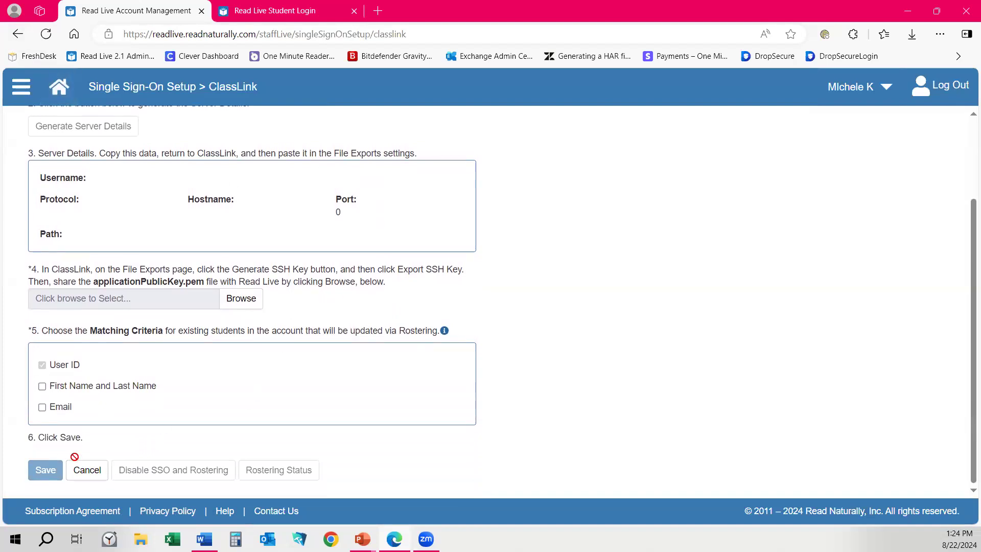
left_click(97, 474)
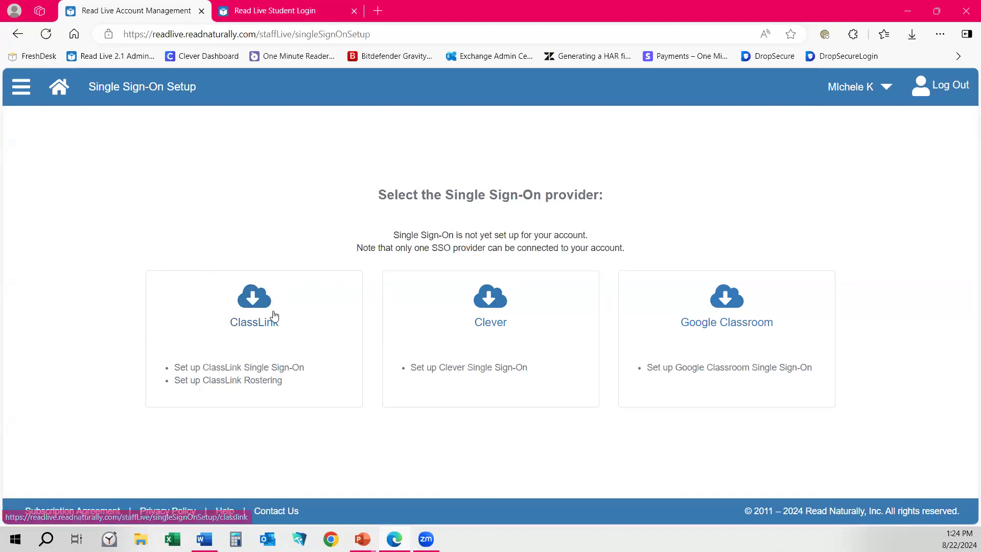
left_click(448, 368)
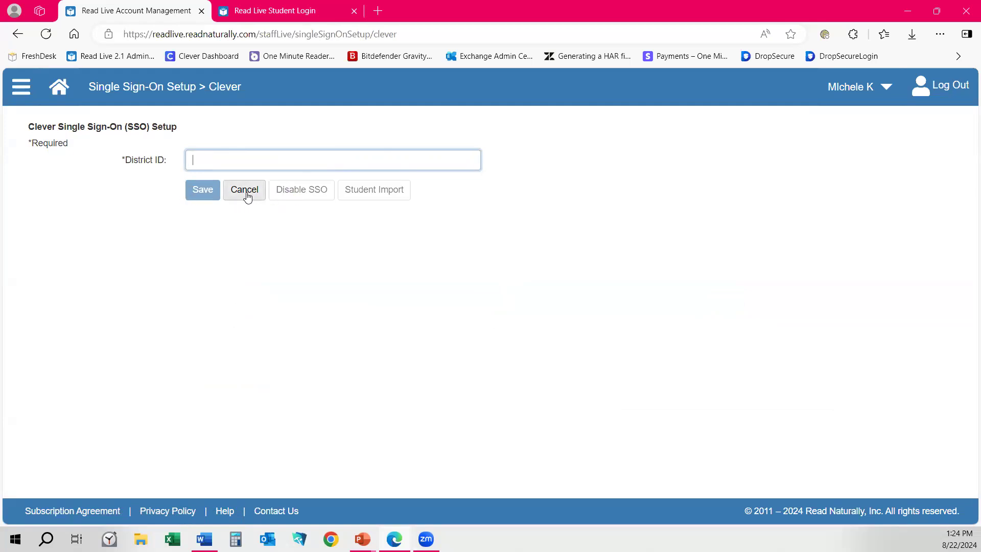
Go back to the providers, choose Google Classroom, and click Save on its setup page.
left_click(15, 31)
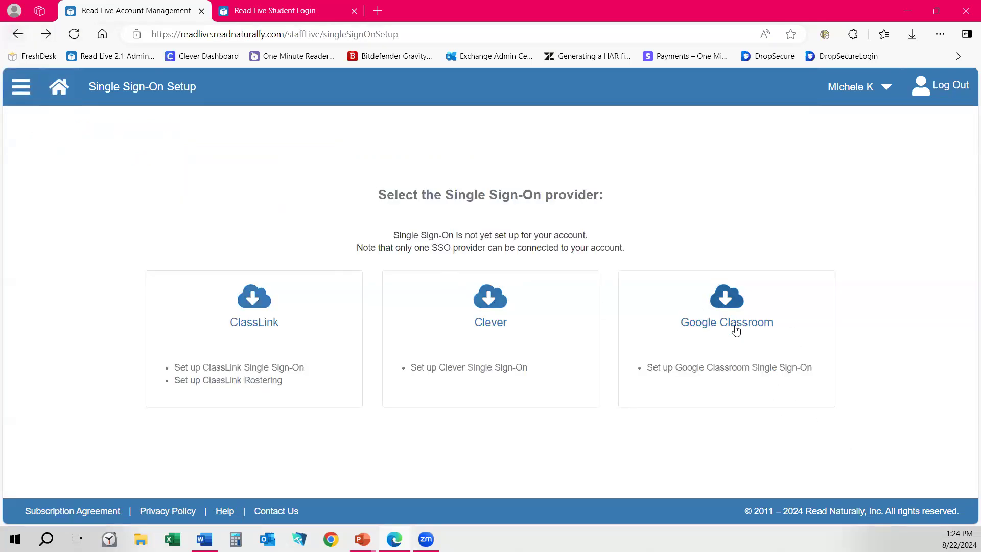
left_click(716, 322)
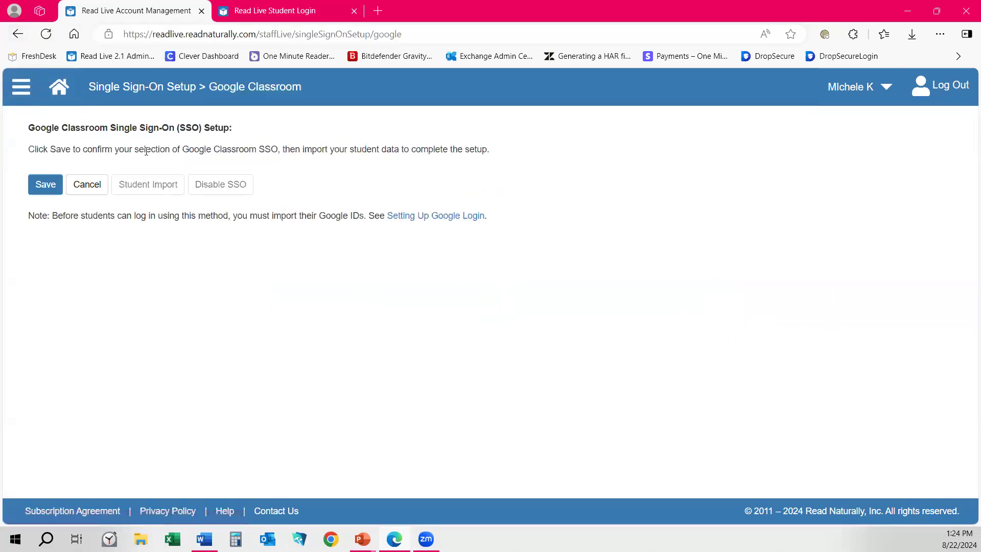
left_click(45, 185)
left_click(47, 187)
left_click(428, 217)
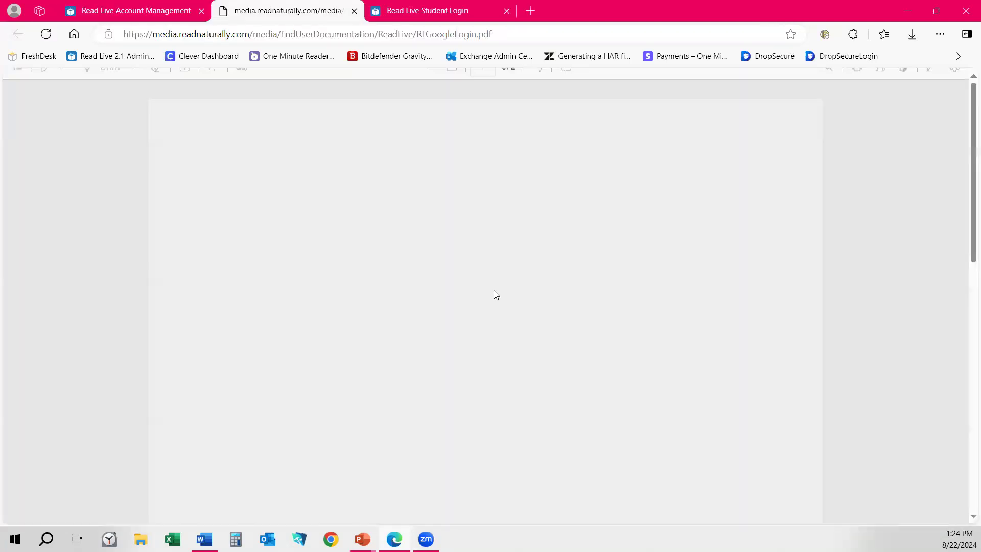
scroll(472, 311, "down", 3)
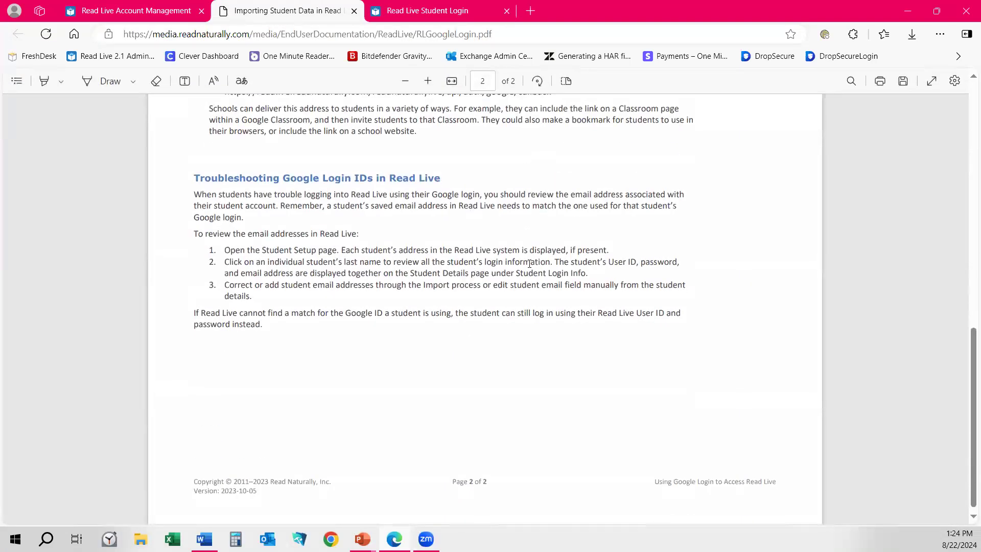
scroll(530, 263, "up", 4)
left_click_drag(223, 286, 551, 287)
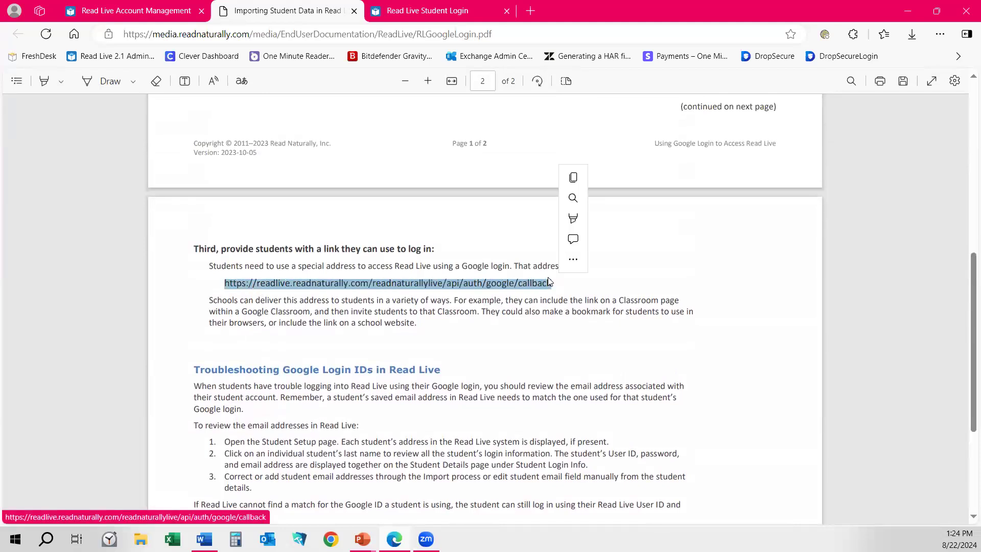
right_click(548, 281)
left_click(303, 282)
left_click(235, 282)
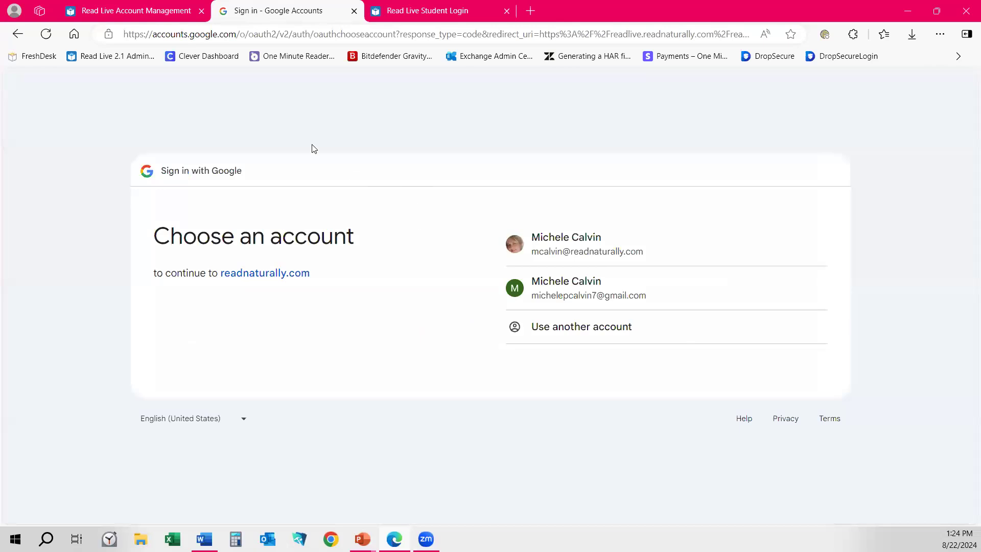
left_click(354, 11)
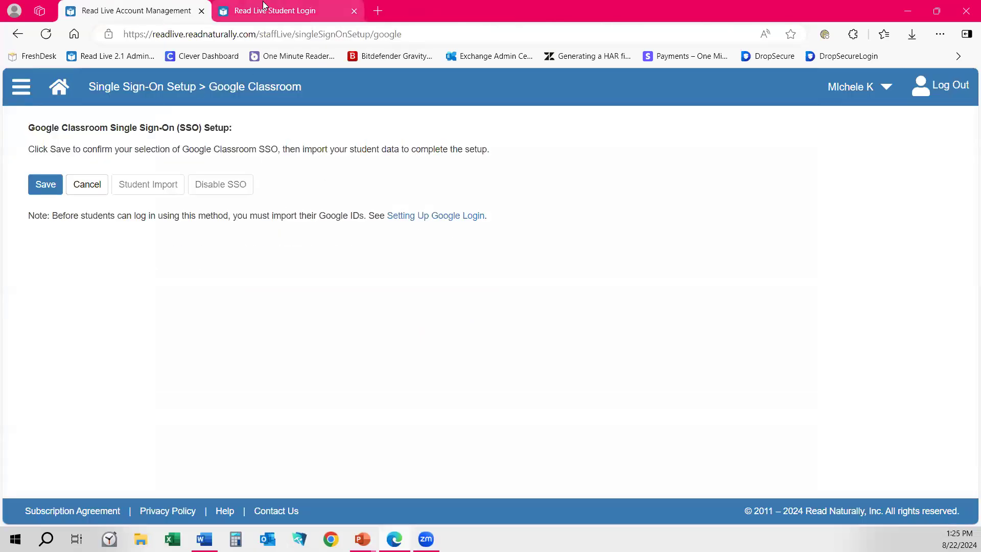
left_click(447, 217)
scroll(540, 377, "down", 10)
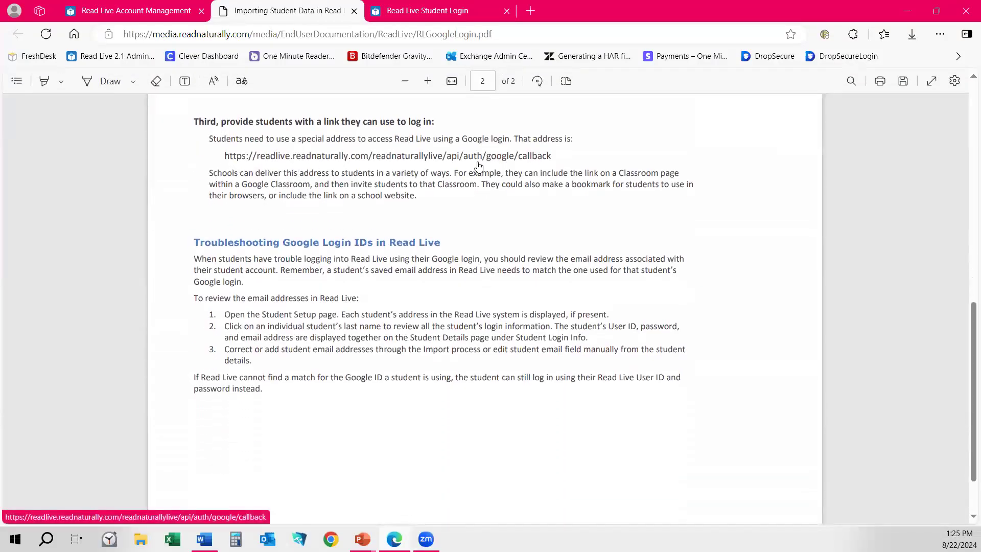
triple_click(506, 148)
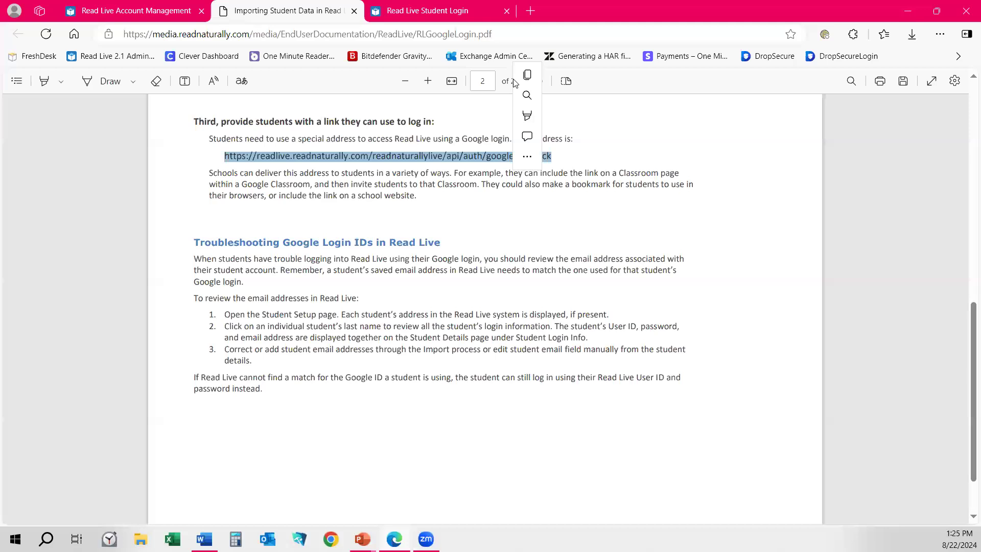
left_click(528, 75)
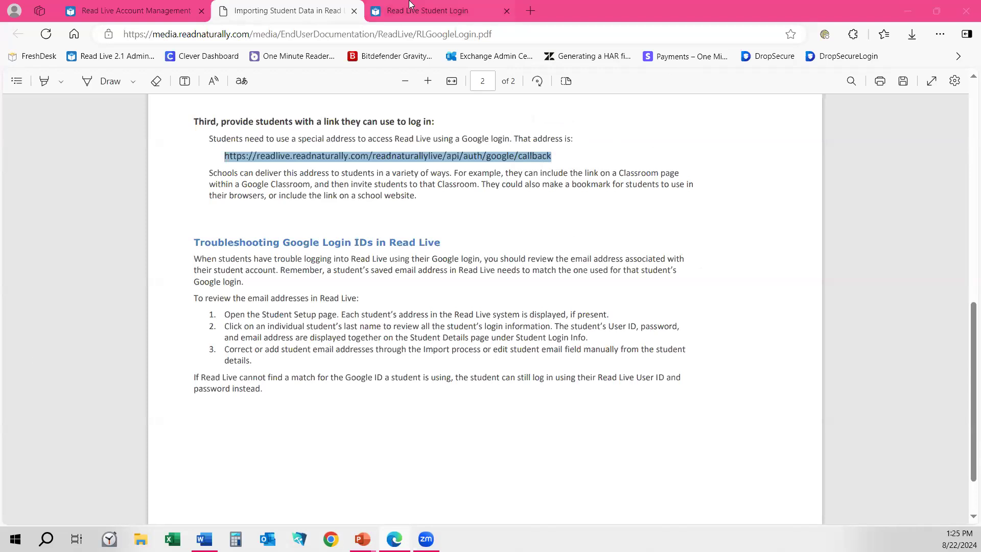
left_click(354, 11)
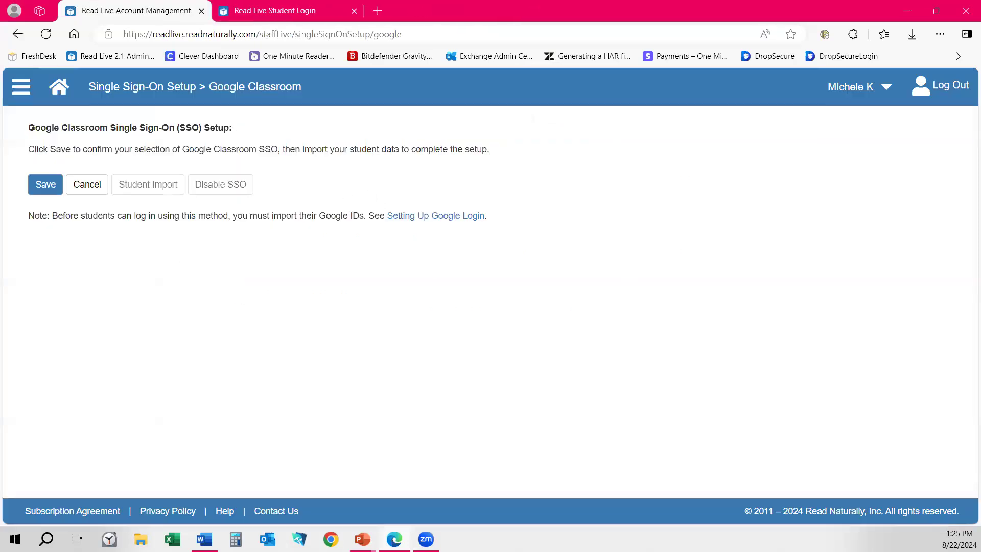
Navigate Home > Student Administration > Student Import and open the Importing Student Data guide.
left_click(17, 34)
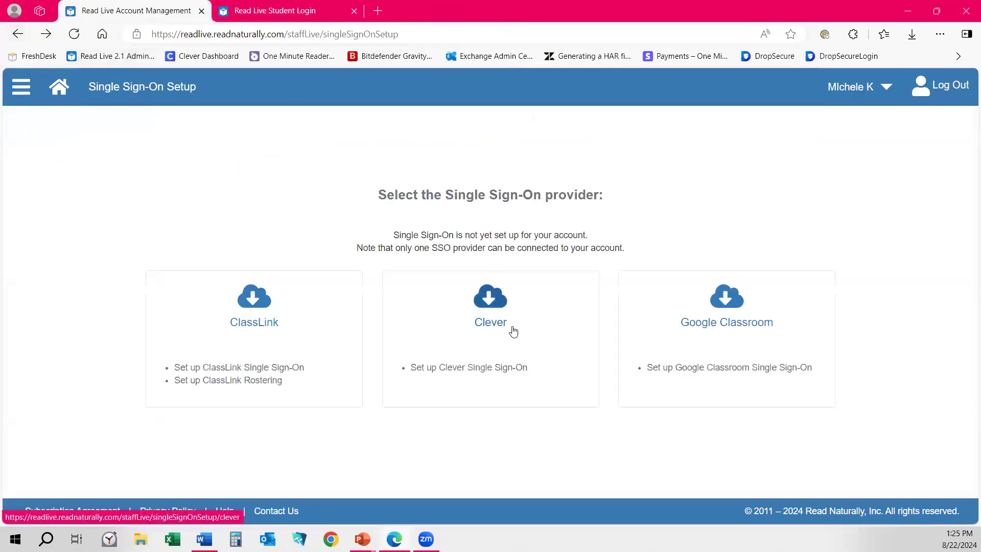
left_click(286, 307)
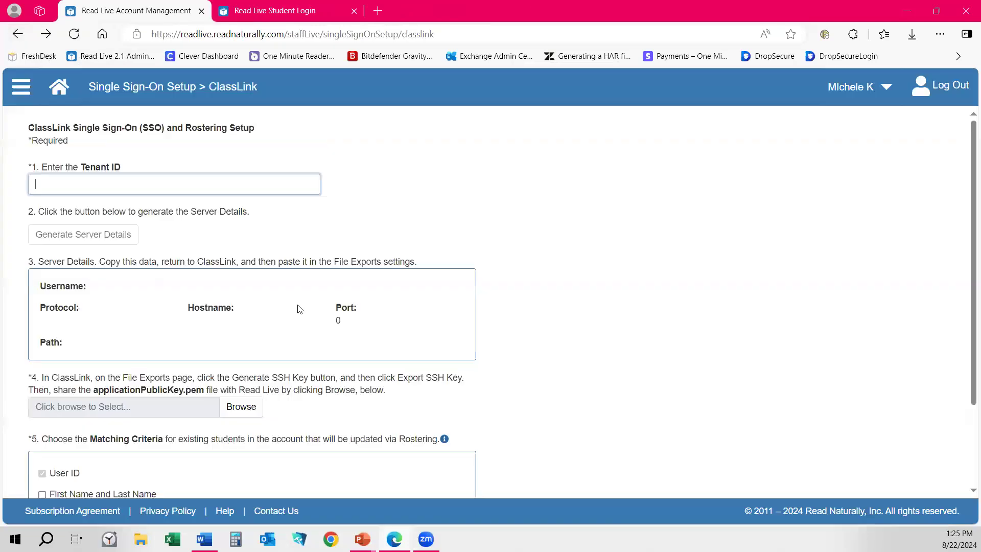
left_click(59, 87)
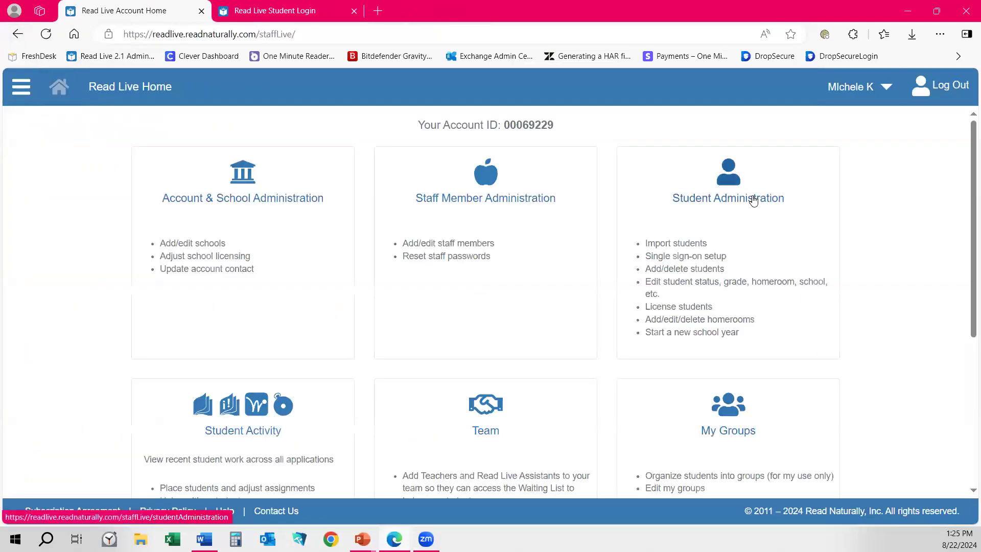
left_click(708, 189)
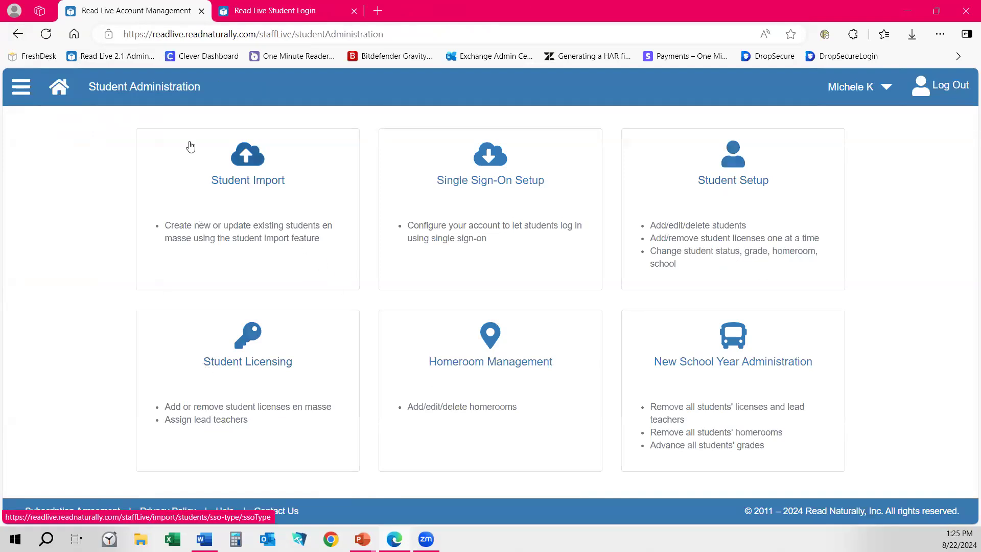
left_click(245, 180)
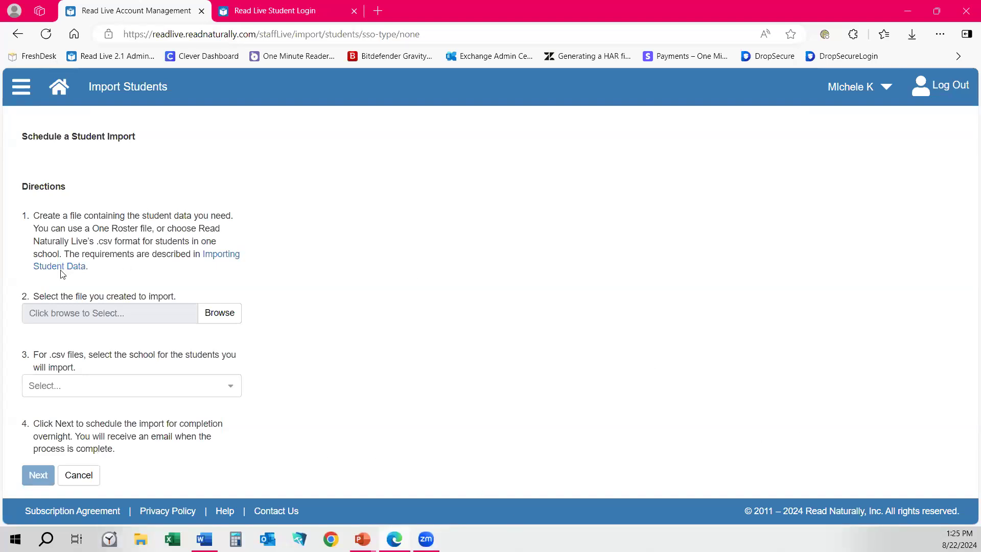
left_click(228, 256)
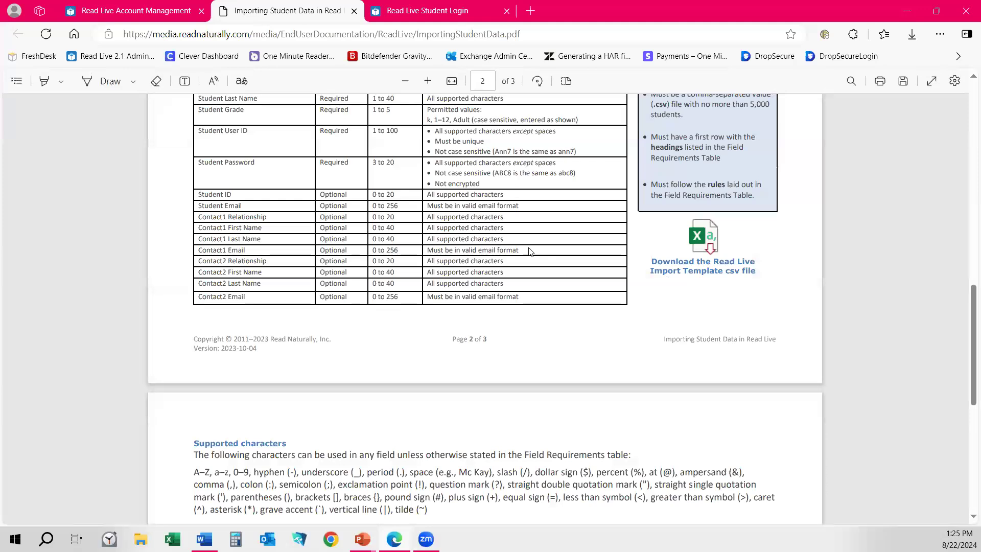
Download and open the Read Live Import Template csv, then return to the Import Students page.
scroll(521, 252, "up", 7)
scroll(519, 251, "down", 5)
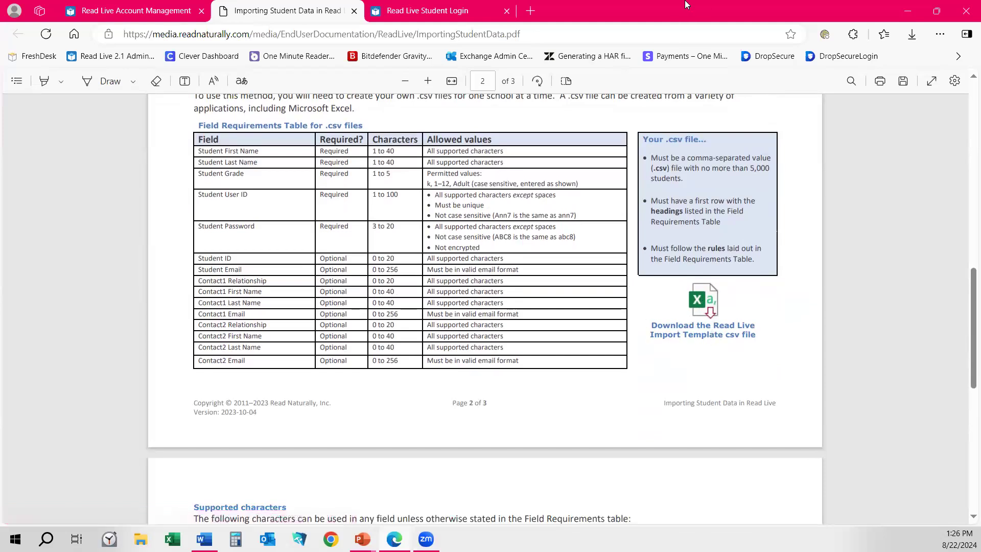
left_click(700, 333)
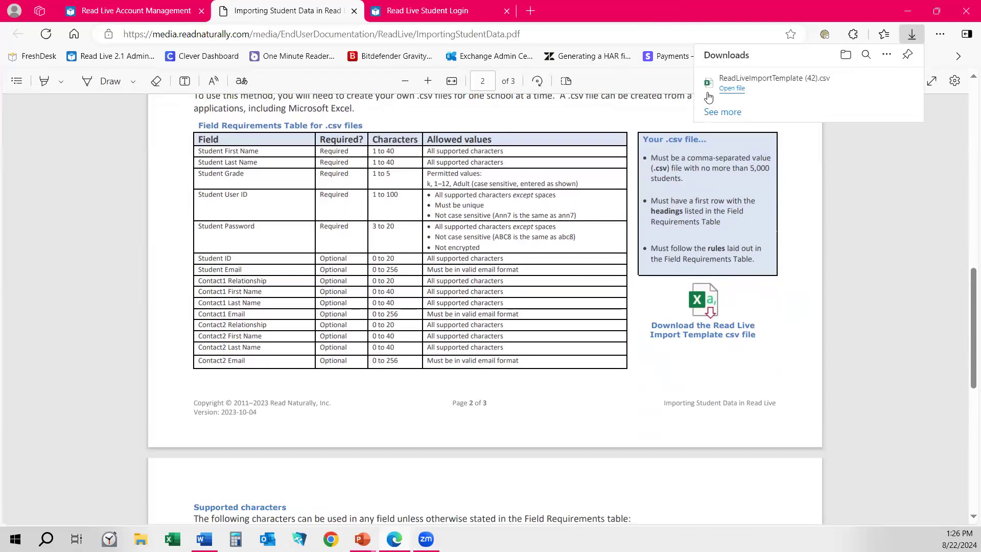
left_click(724, 89)
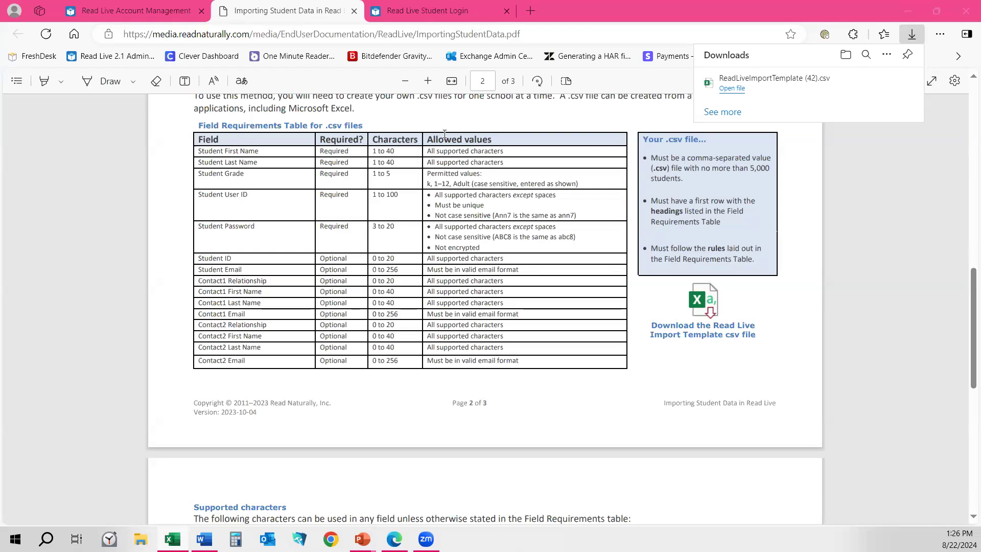
left_click(136, 11)
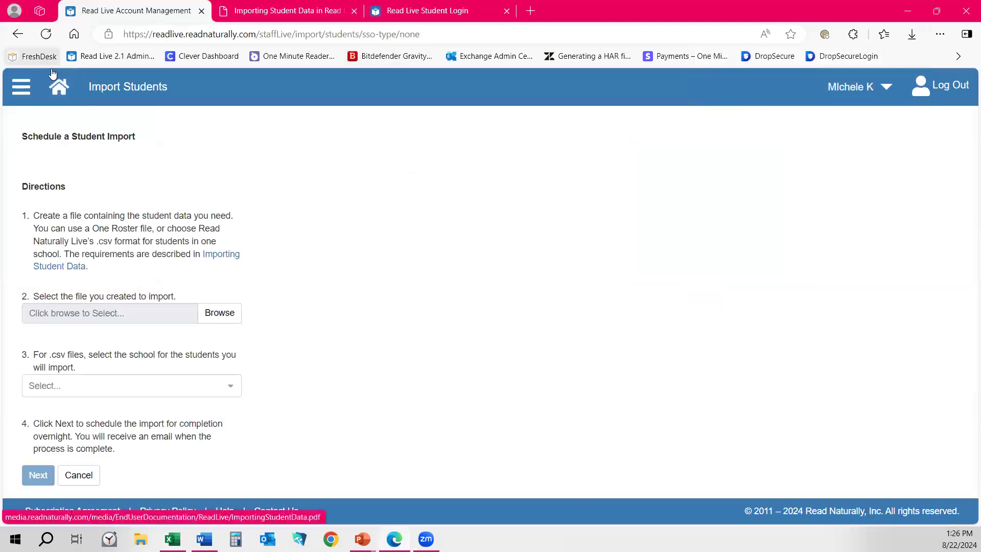
Start a new student with a first name under Student Setup, then log out without saving.
left_click(55, 79)
left_click(705, 227)
left_click(735, 183)
left_click(53, 126)
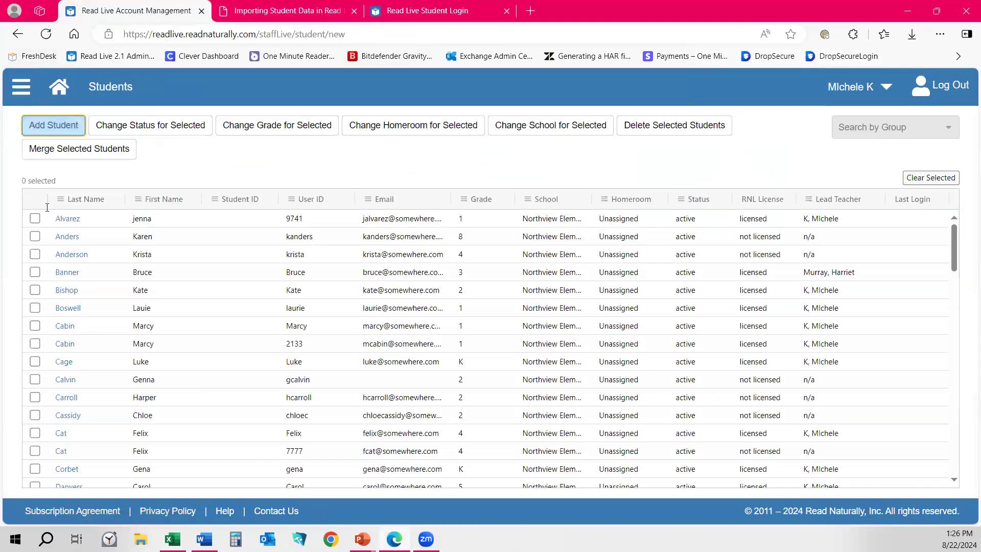
type("Michele")
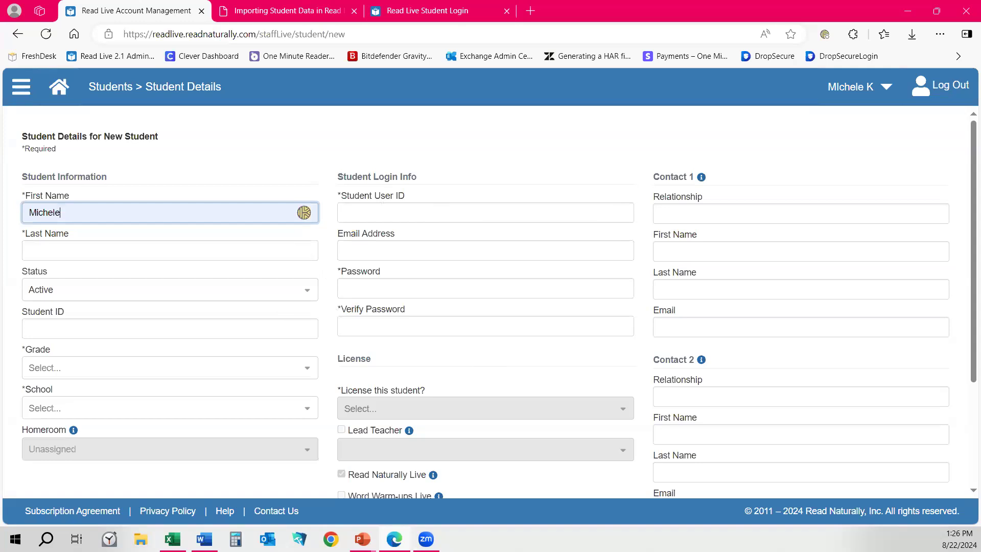
left_click(927, 100)
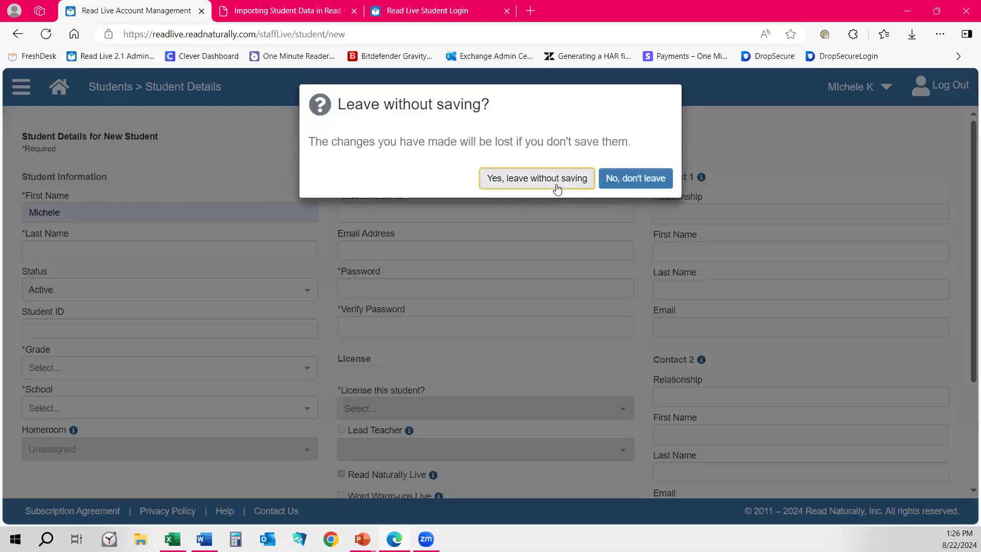
left_click(556, 185)
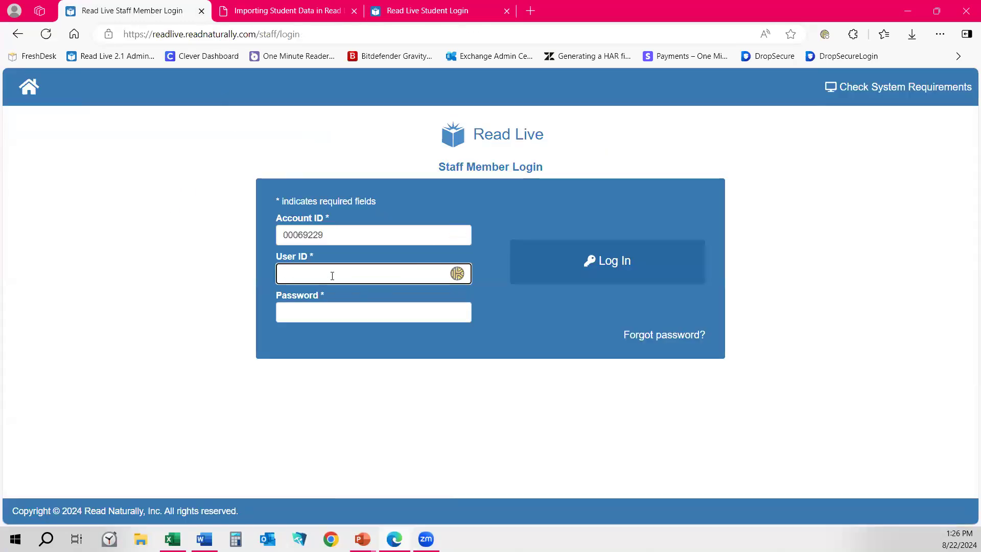
Sign in with the staff user ID and password, enter the MFA code, and reach Home.
left_click(331, 275)
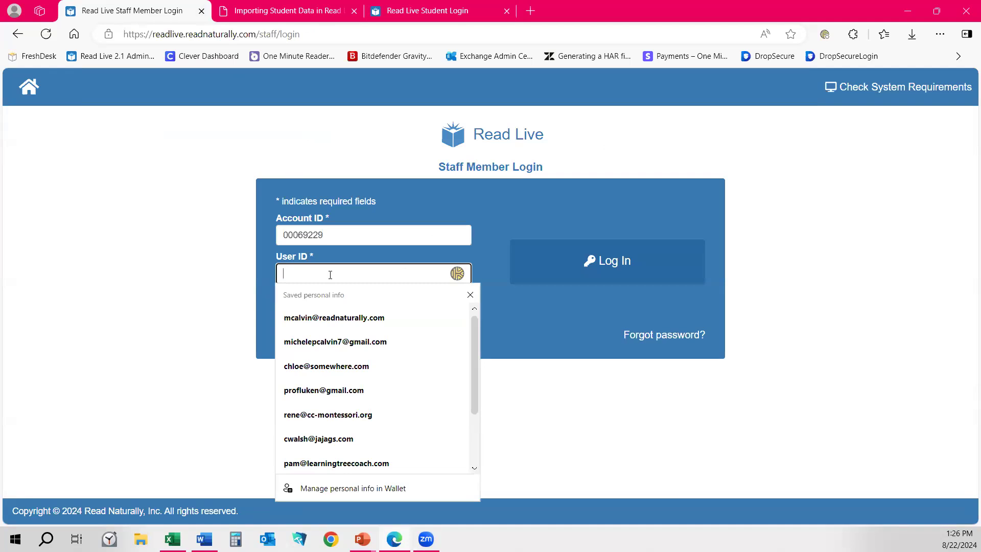
type("admin")
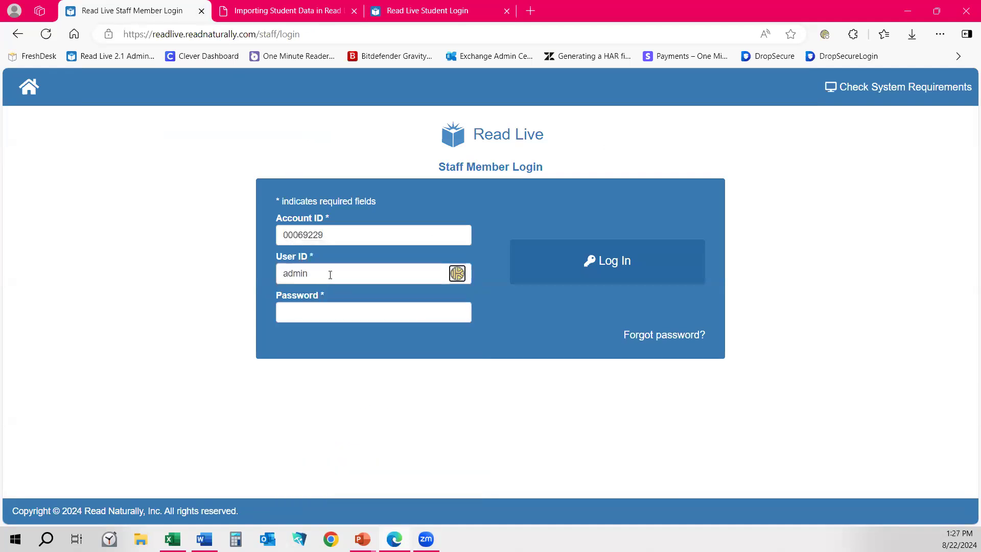
key("Tab")
key("Return")
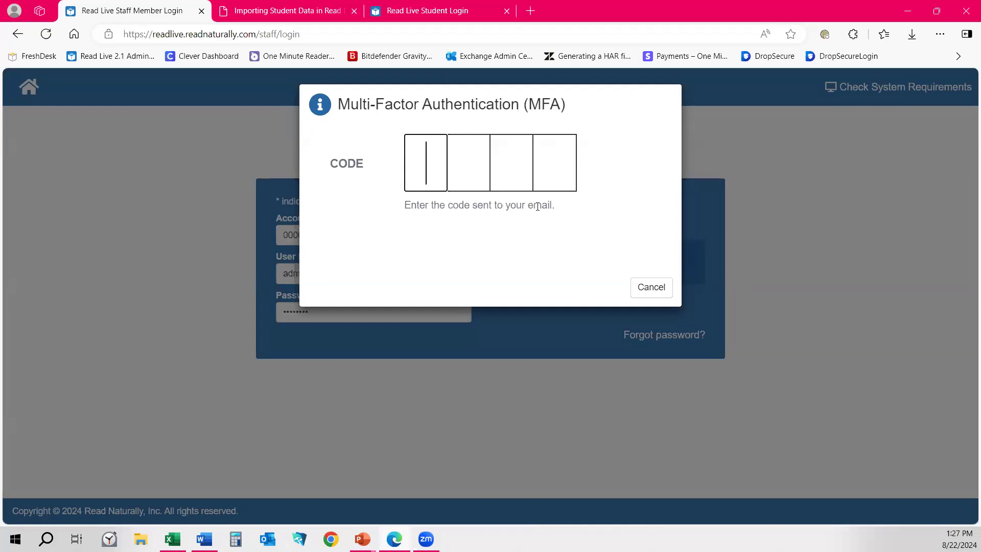
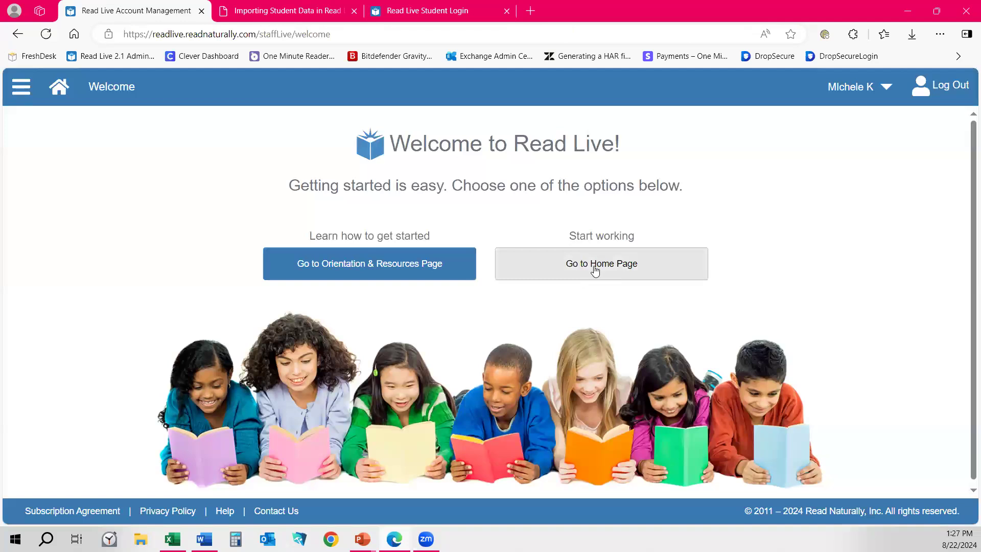
left_click(596, 271)
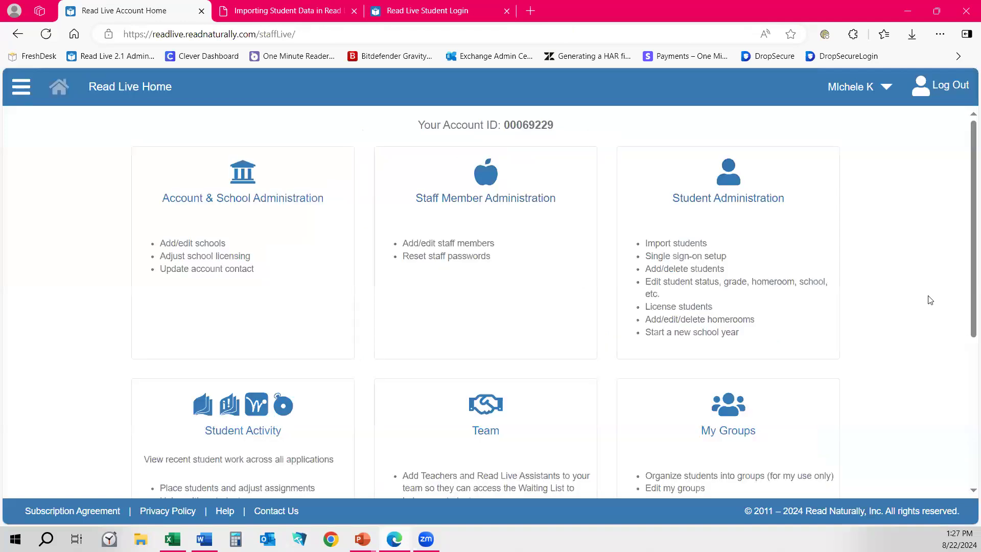
Load ImportWithError.csv in Student Import, choose Northview Elementary, and submit it for verification.
left_click(755, 204)
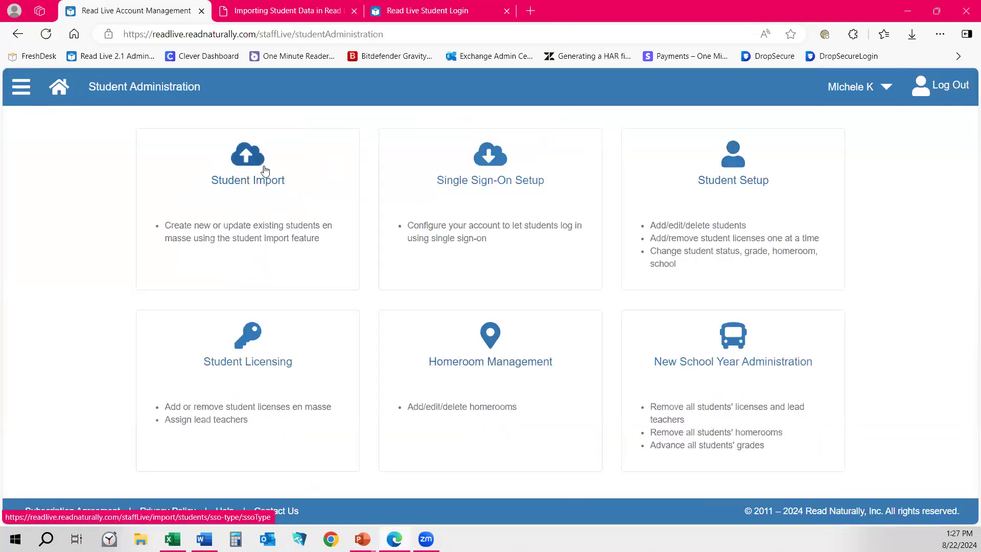
left_click(236, 184)
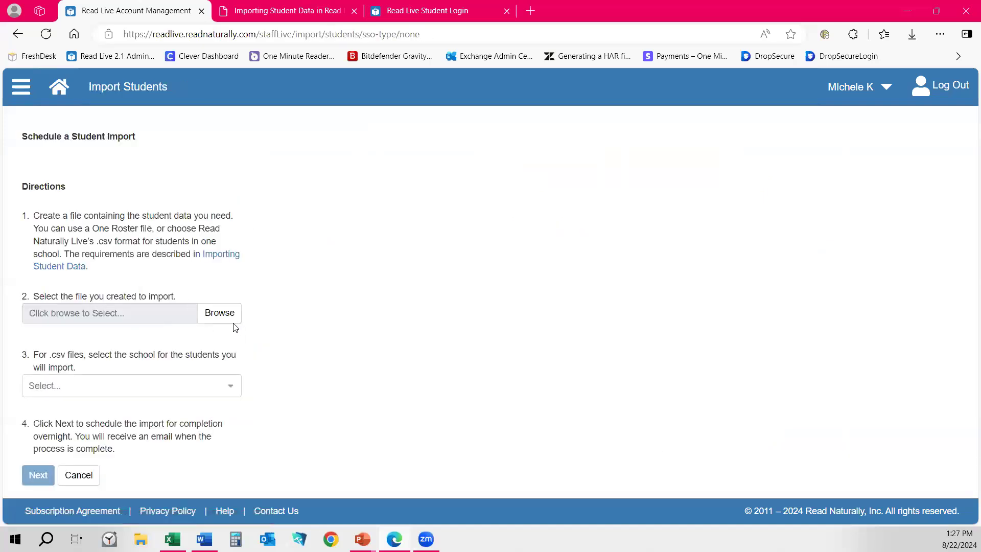
left_click(225, 315)
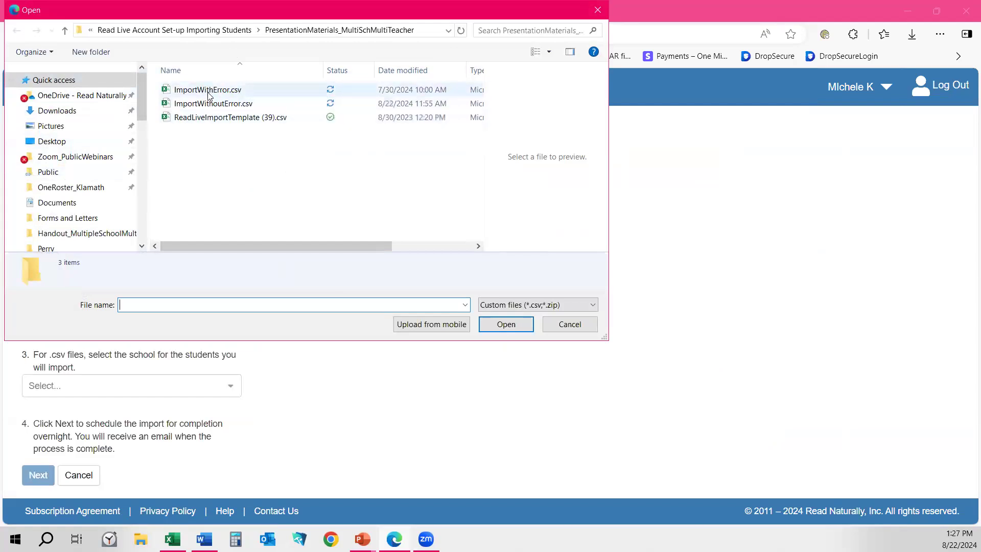
left_click(178, 93)
double_click(178, 92)
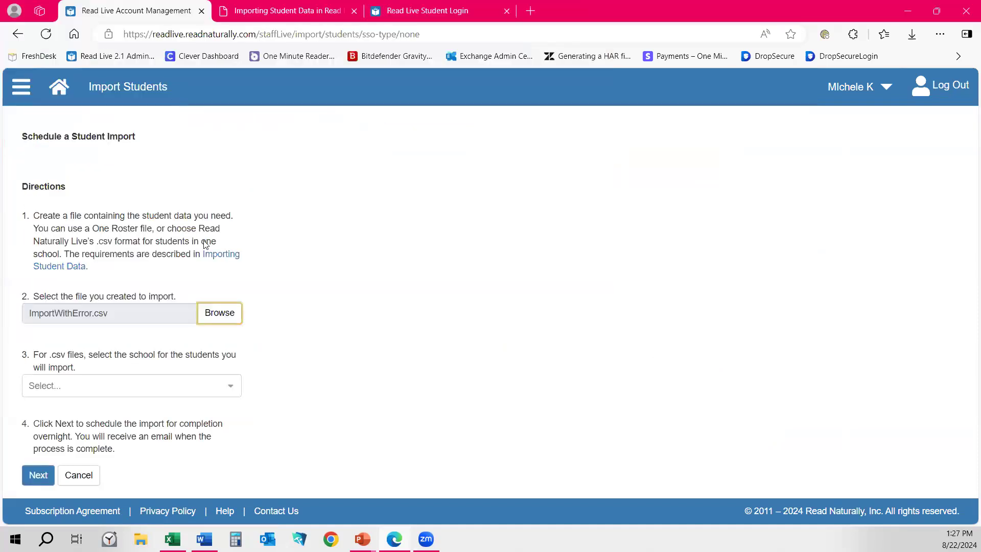
left_click(61, 393)
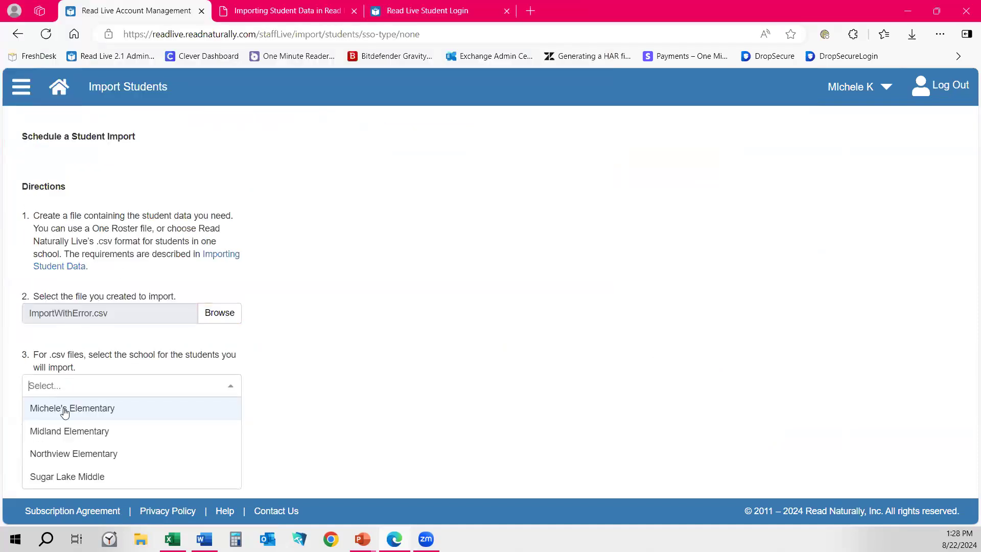
left_click(97, 457)
left_click(37, 475)
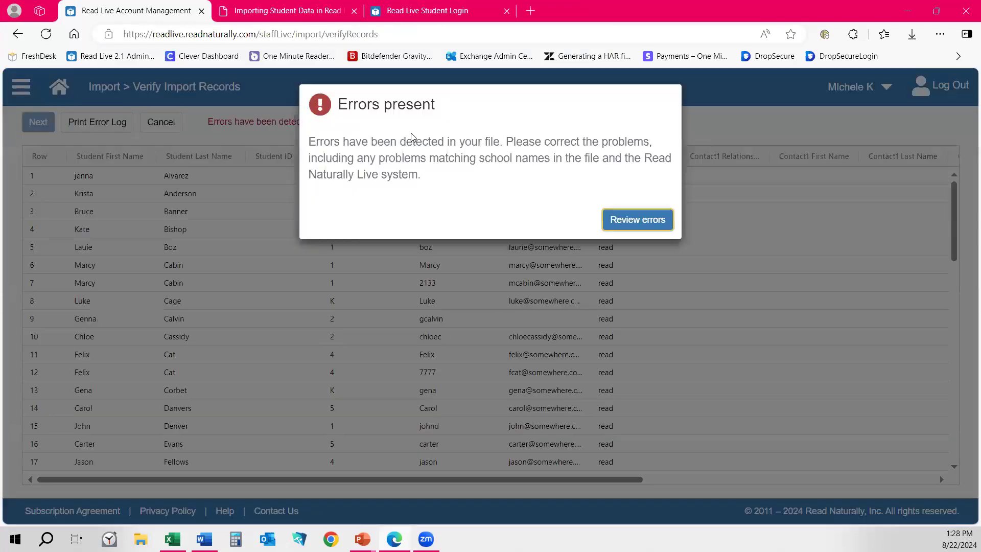
Review the flagged import records to find rows 40 and 49 missing a Student Password.
left_click(628, 225)
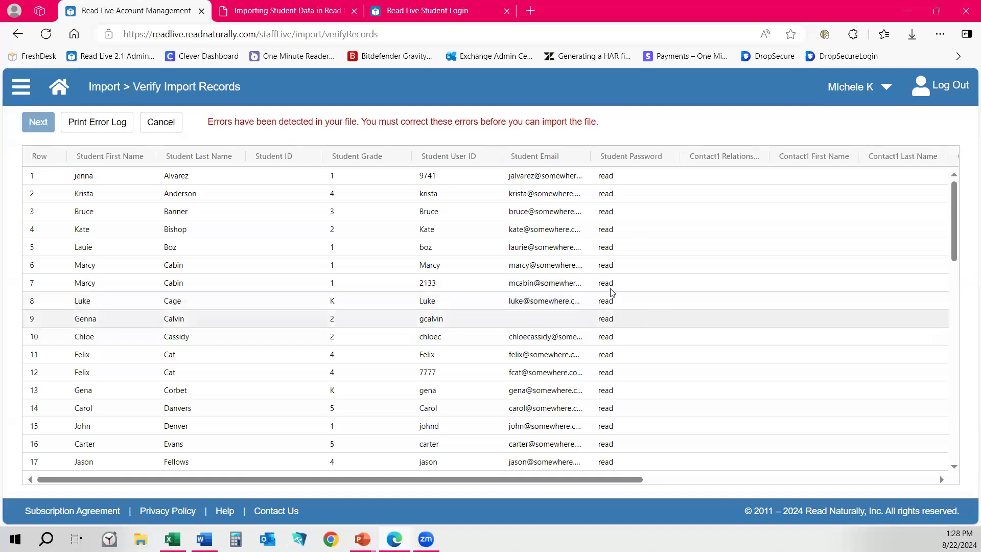
scroll(621, 225, "down", 15)
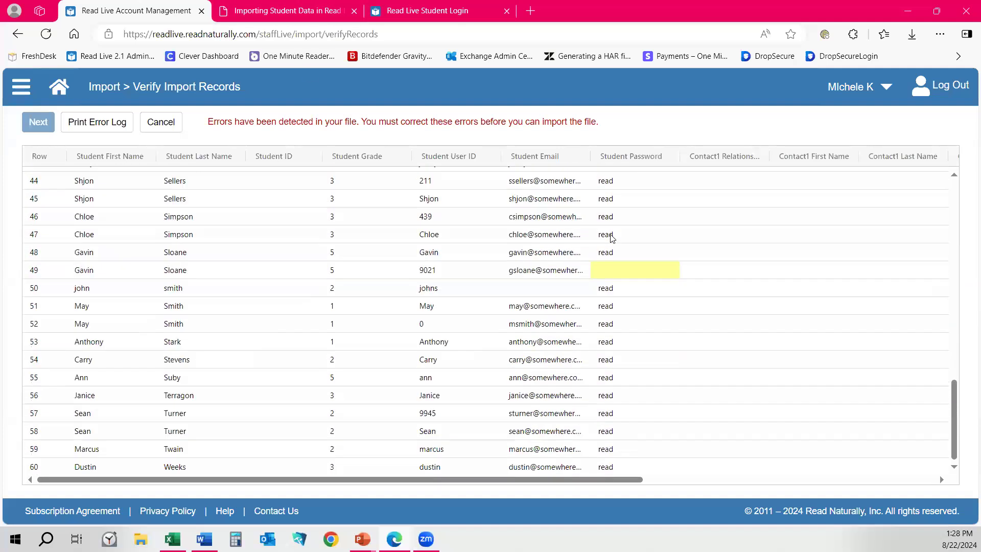
scroll(643, 239, "up", 2)
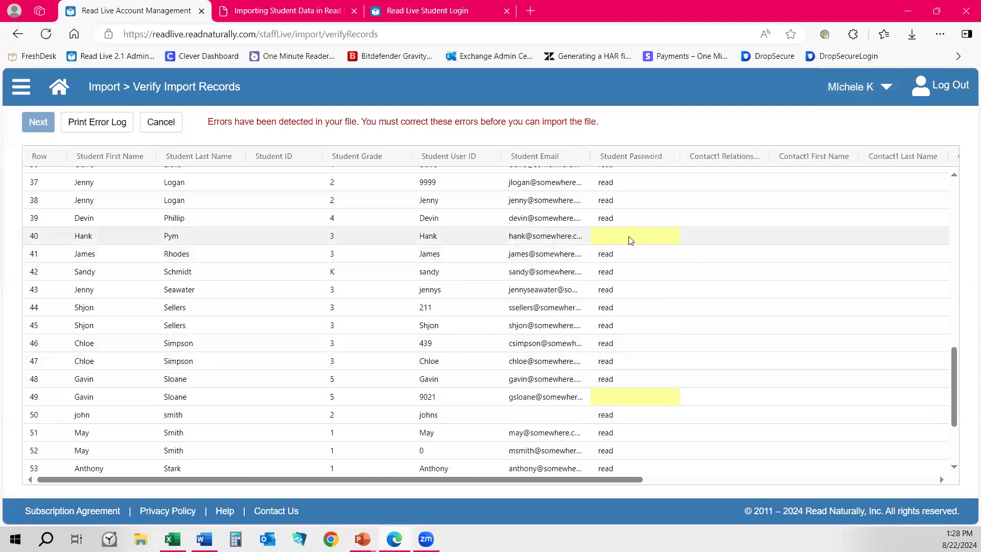
mouse_move(631, 240)
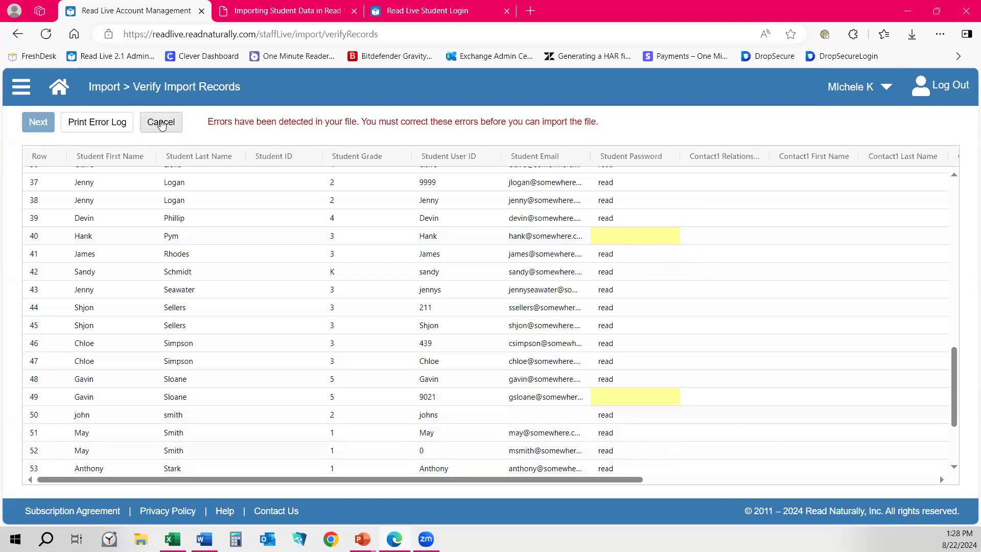
left_click(102, 123)
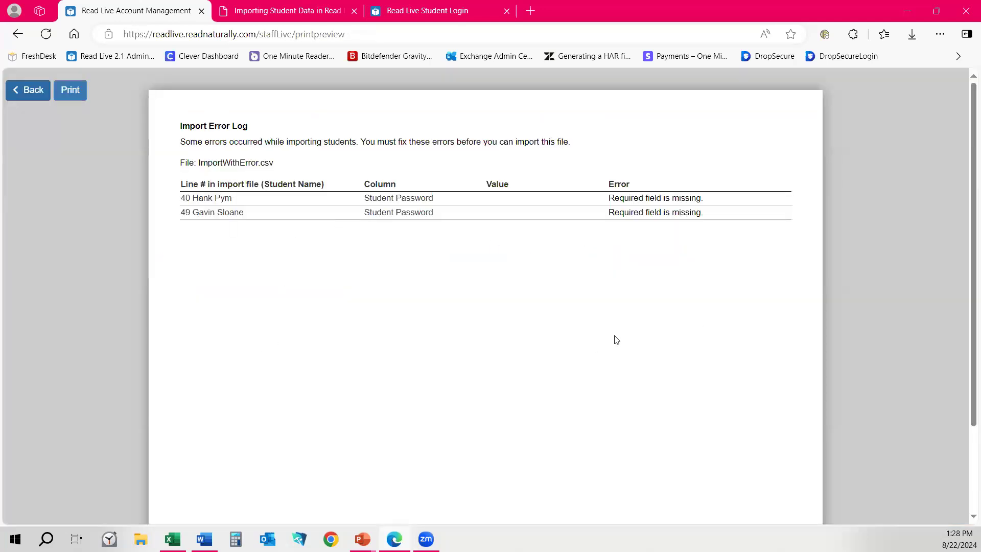
scroll(615, 339, "down", 2)
scroll(593, 343, "up", 2)
left_click(20, 89)
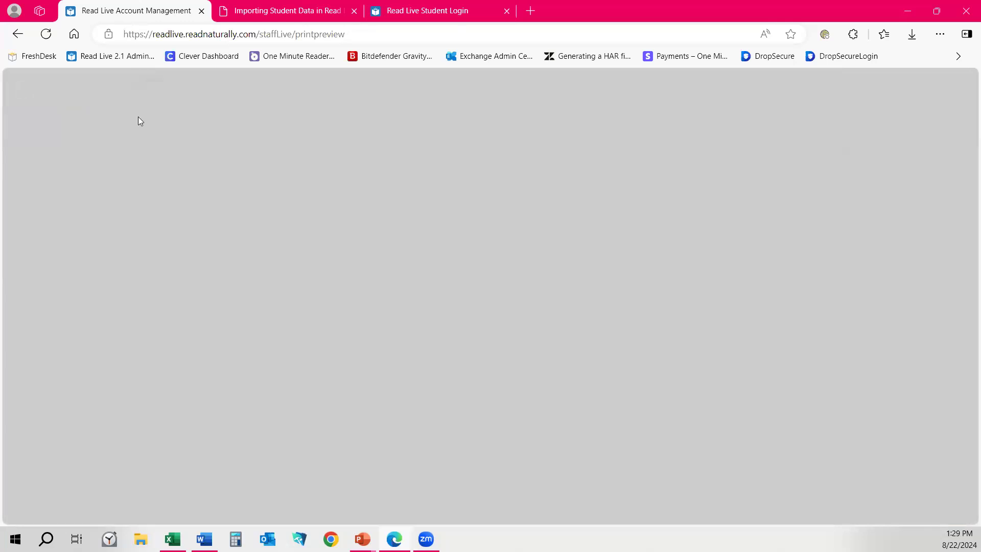
left_click(637, 219)
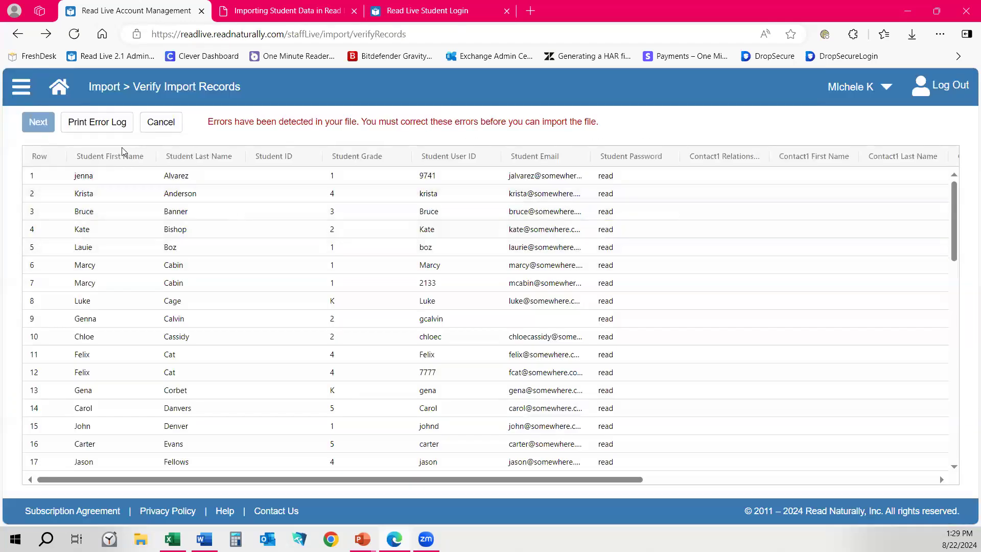
Cancel the import, then submit ImportWithoutError.csv for the chosen school for verification.
left_click(156, 128)
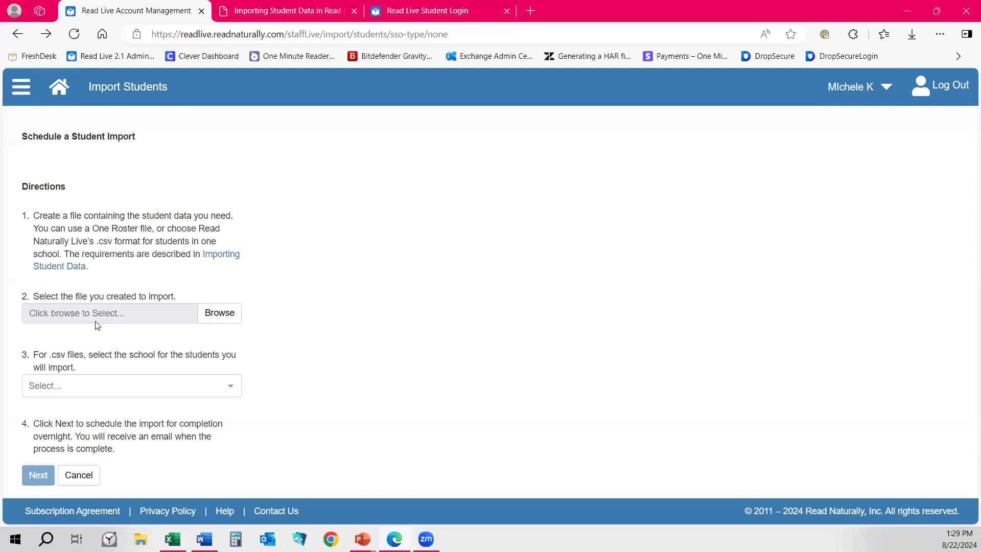
left_click(228, 319)
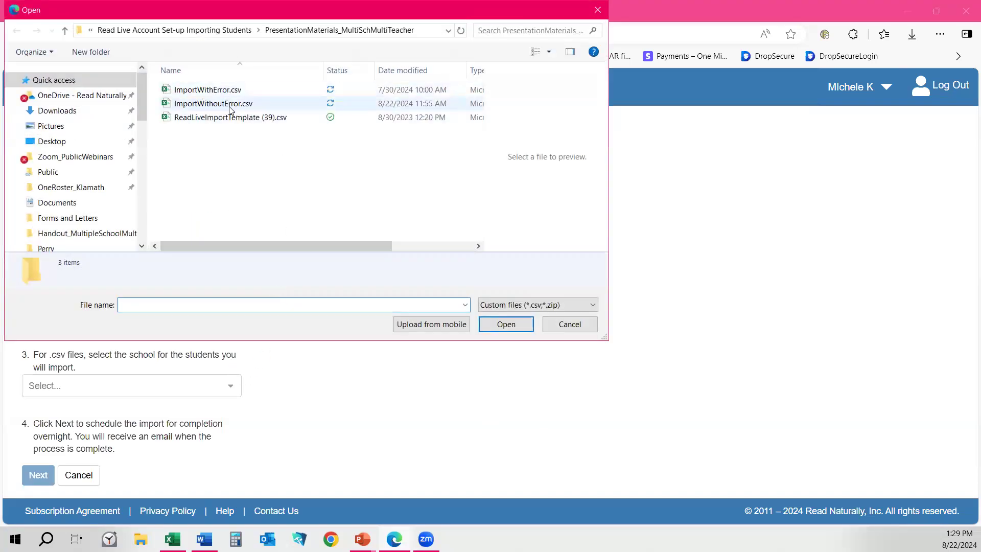
left_click(255, 103)
left_click(507, 323)
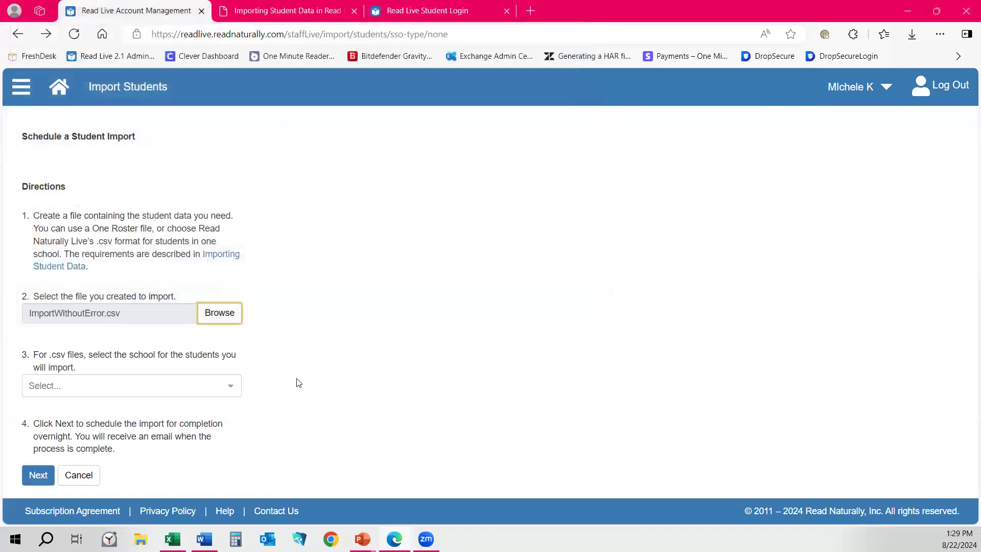
left_click(104, 387)
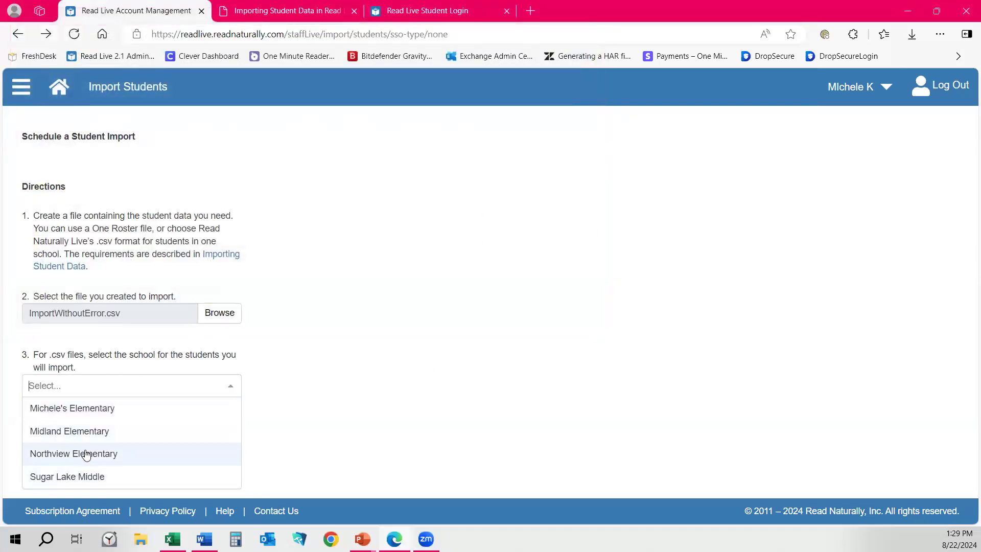
left_click(72, 409)
left_click(38, 475)
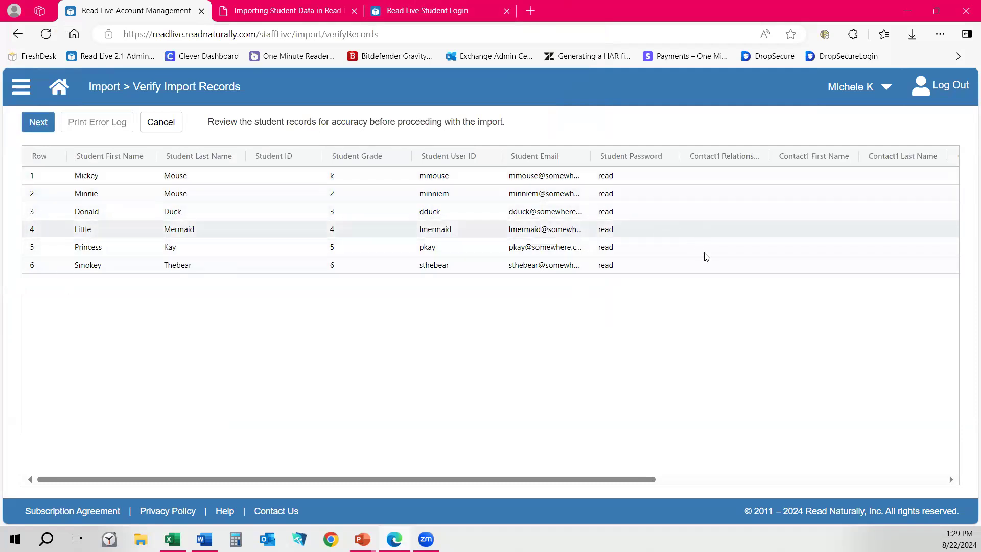
Schedule the six-record import to run overnight and acknowledge the confirmation.
left_click(39, 124)
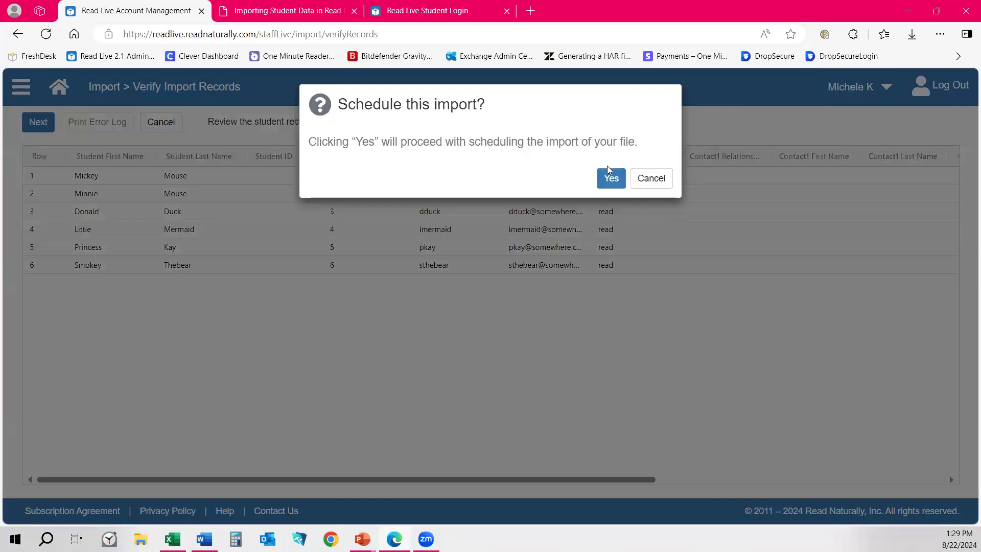
left_click(612, 178)
left_click(610, 178)
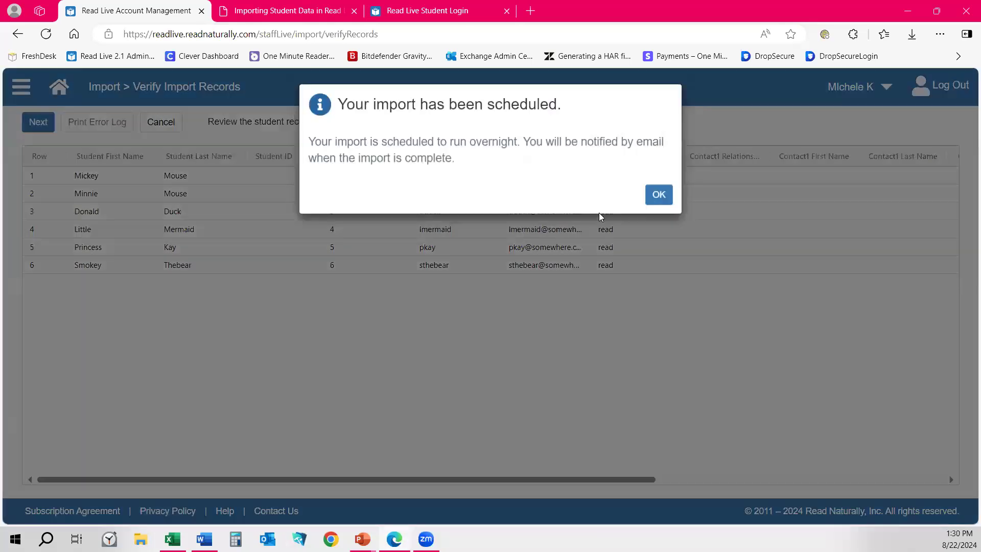
left_click(659, 198)
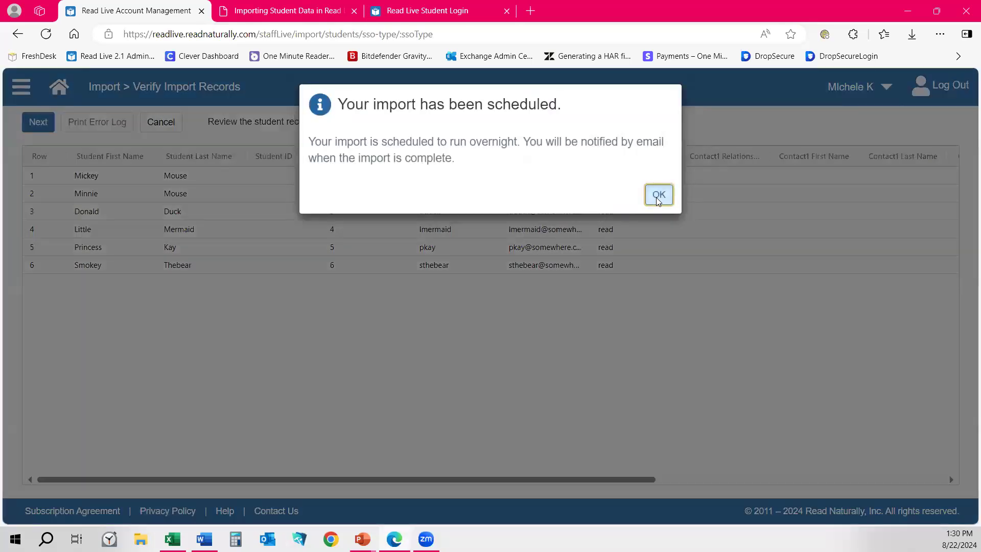
Open the Students list and dismiss the warning that edits must wait for the scheduled import.
left_click(58, 92)
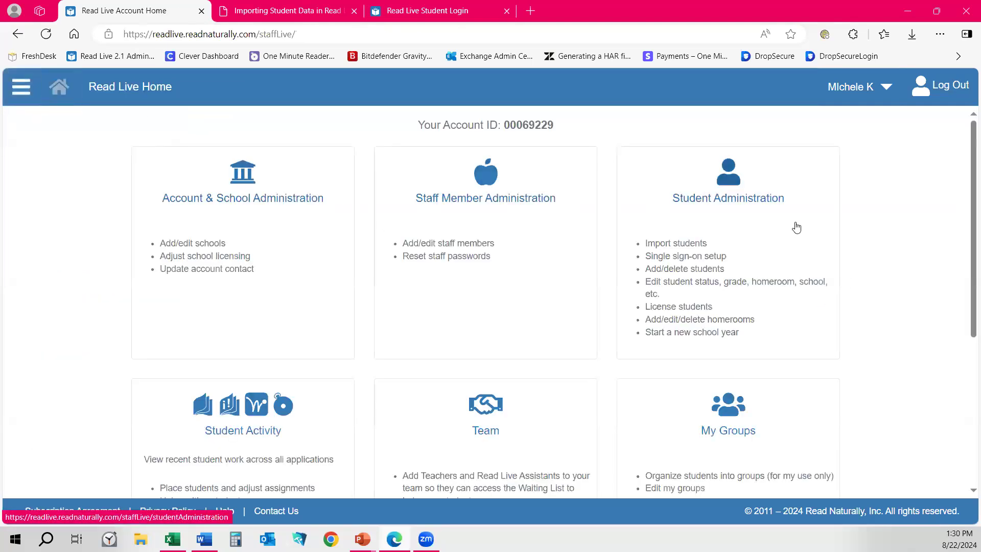
left_click(748, 193)
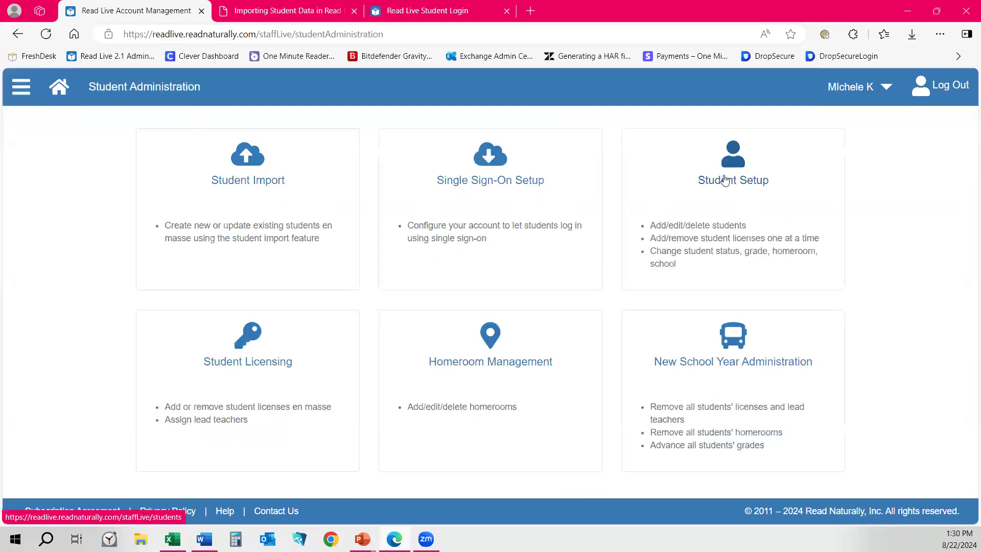
left_click(725, 180)
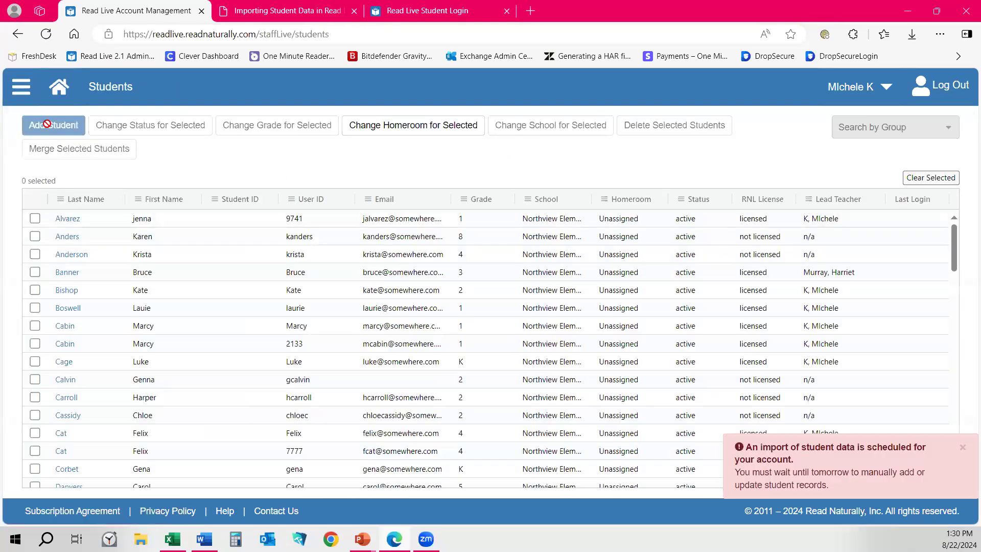
left_click(960, 448)
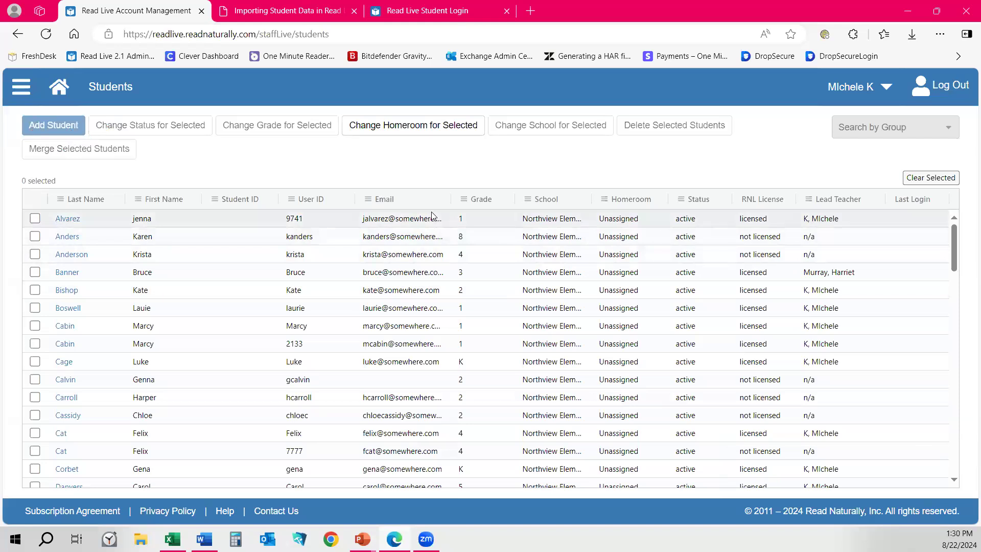
Reopen the Students list, sort it by RNL License status, then return Home.
left_click(60, 92)
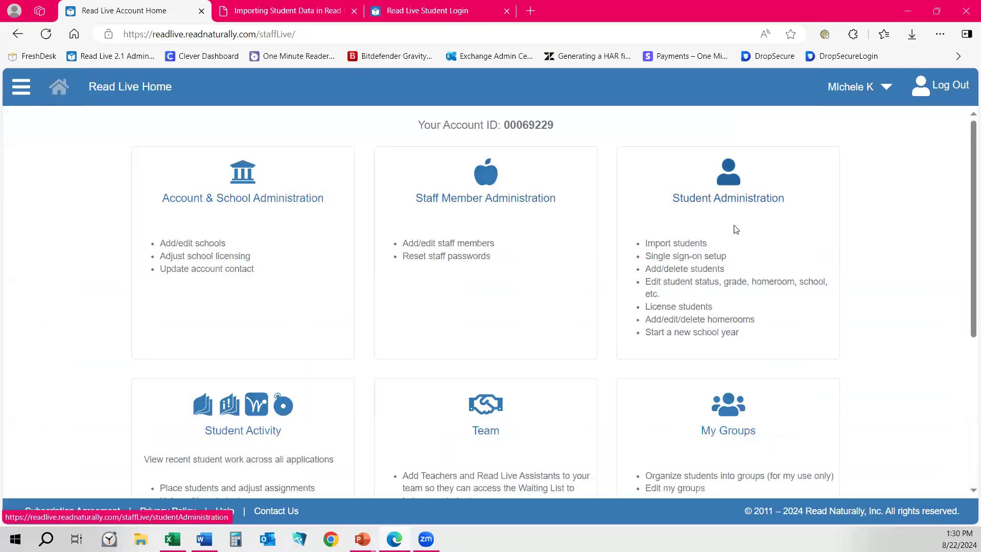
left_click(736, 229)
left_click(731, 179)
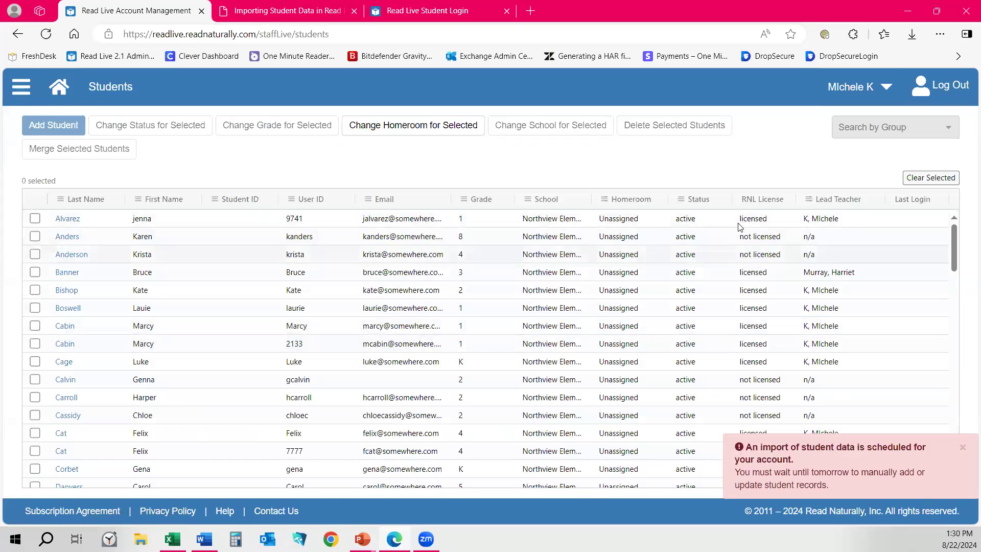
left_click(759, 202)
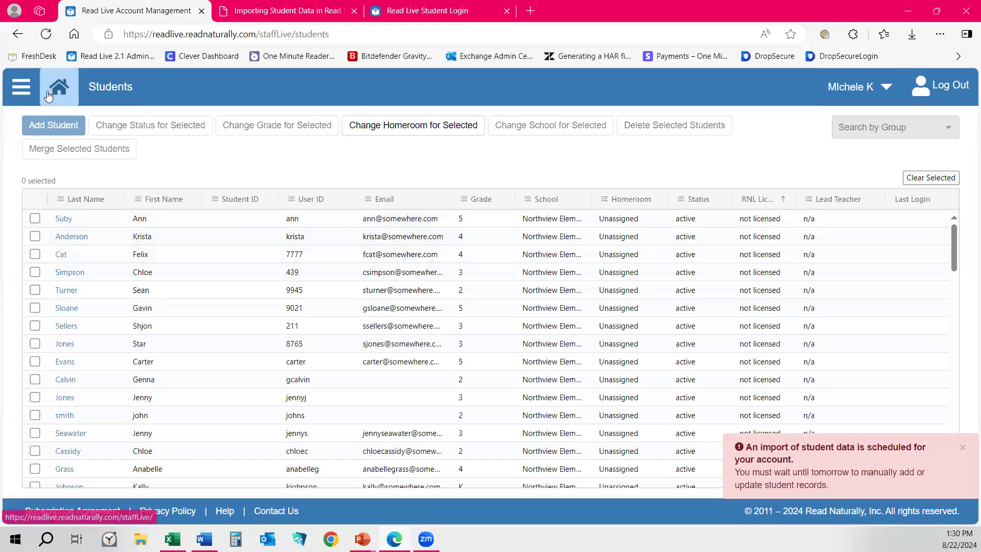
left_click(59, 87)
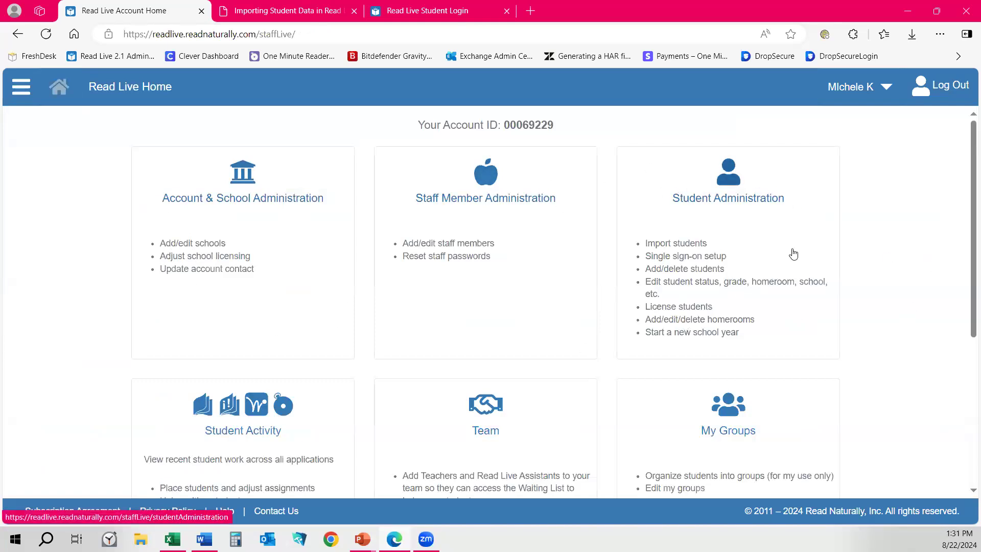
Open Student Licensing for Northview Elementary.
left_click(685, 233)
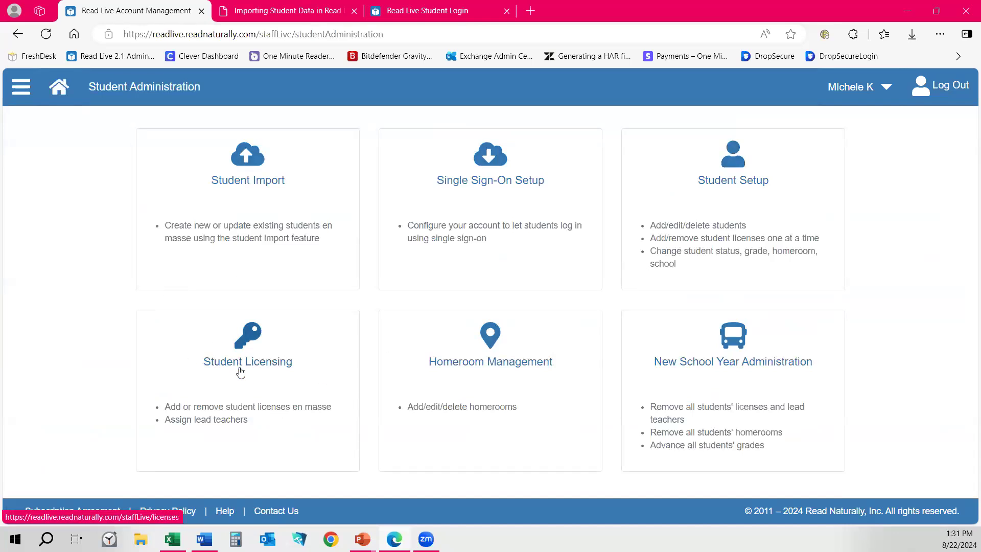
left_click(249, 351)
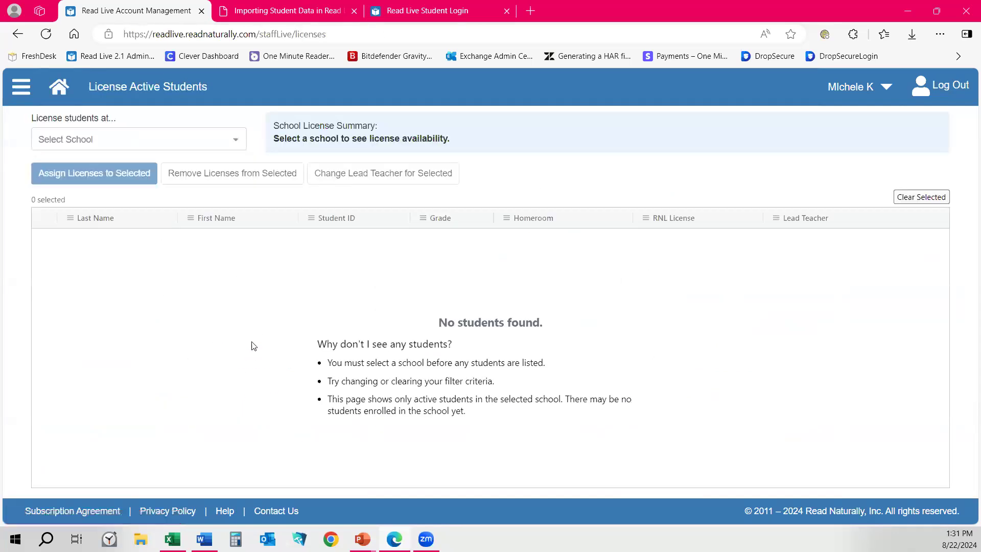
left_click(93, 141)
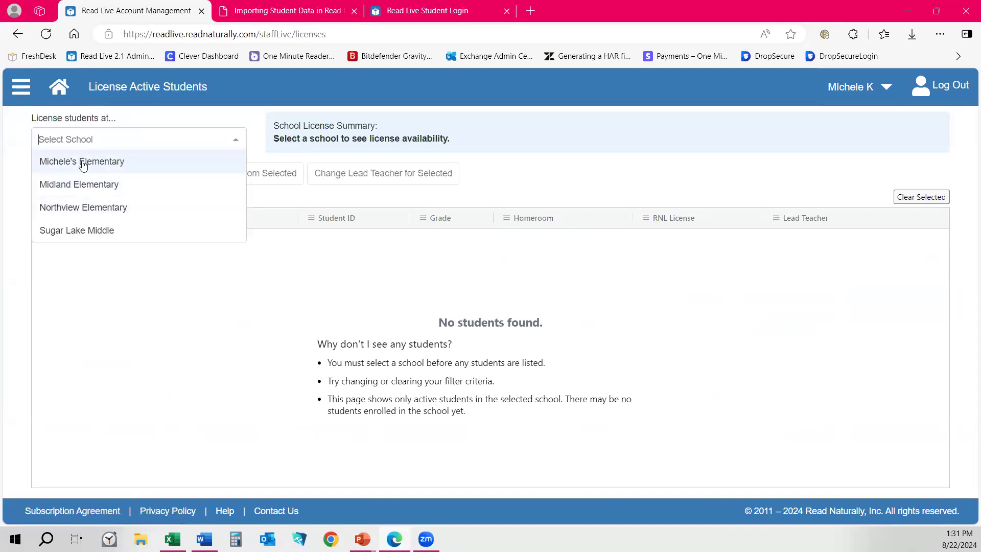
left_click(85, 207)
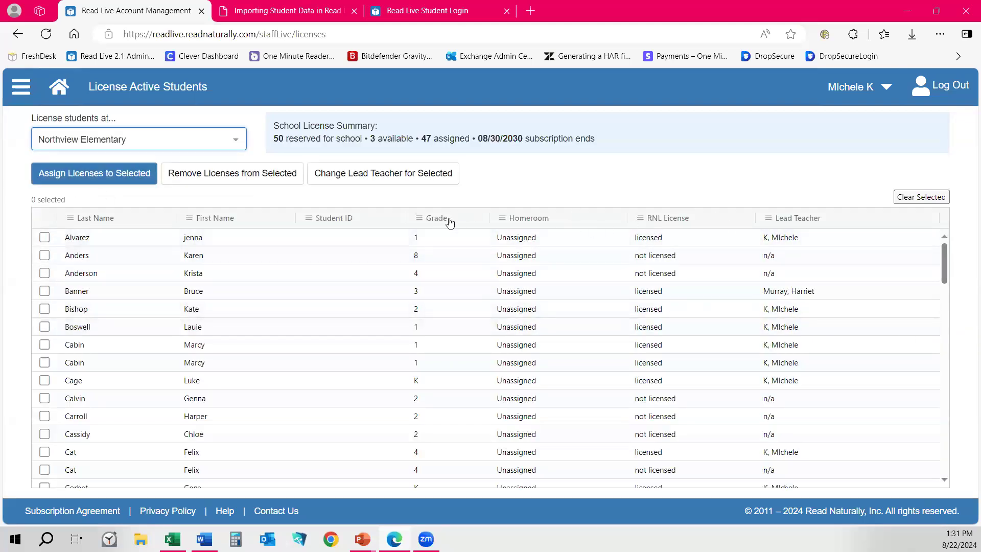
Filter the RNL License column to show only not-licensed students.
left_click(641, 220)
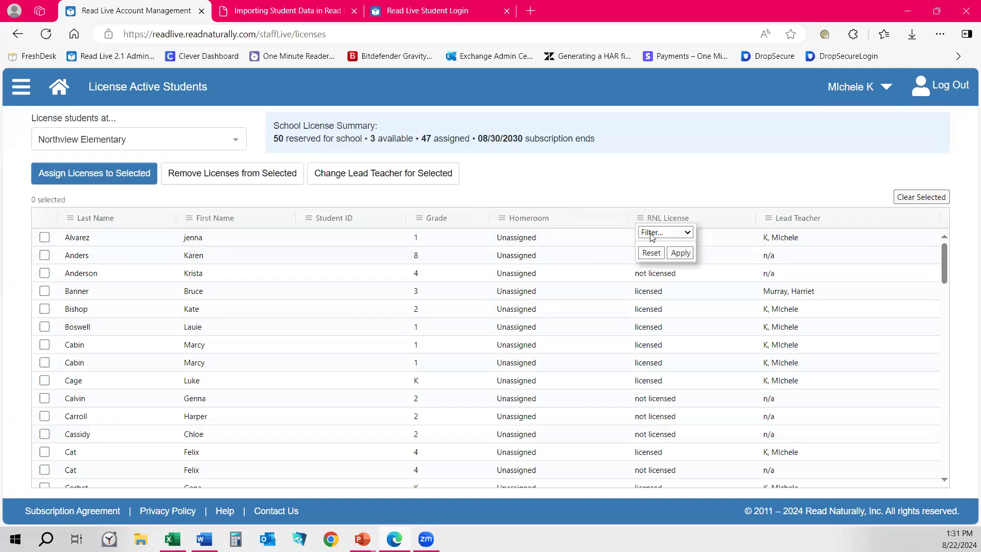
left_click(657, 234)
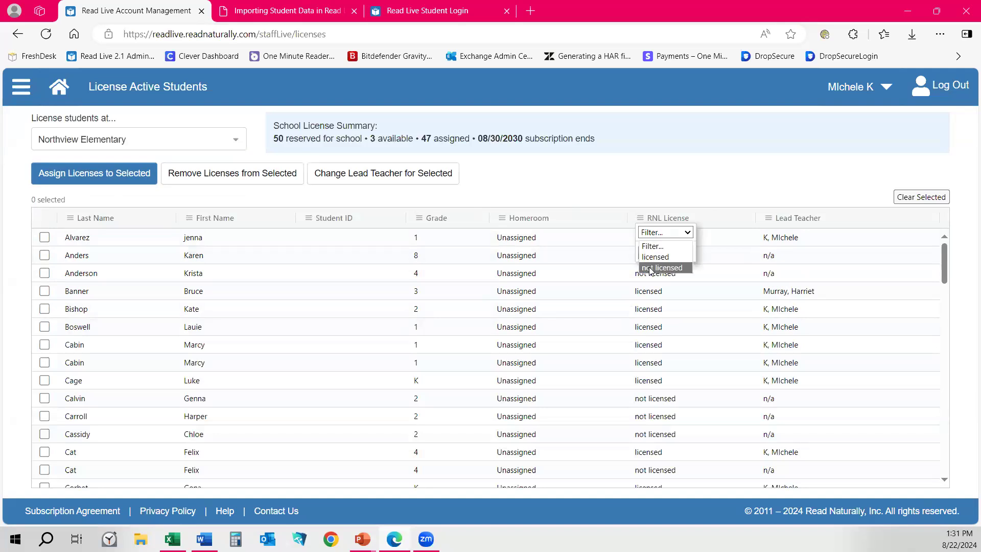
left_click(651, 269)
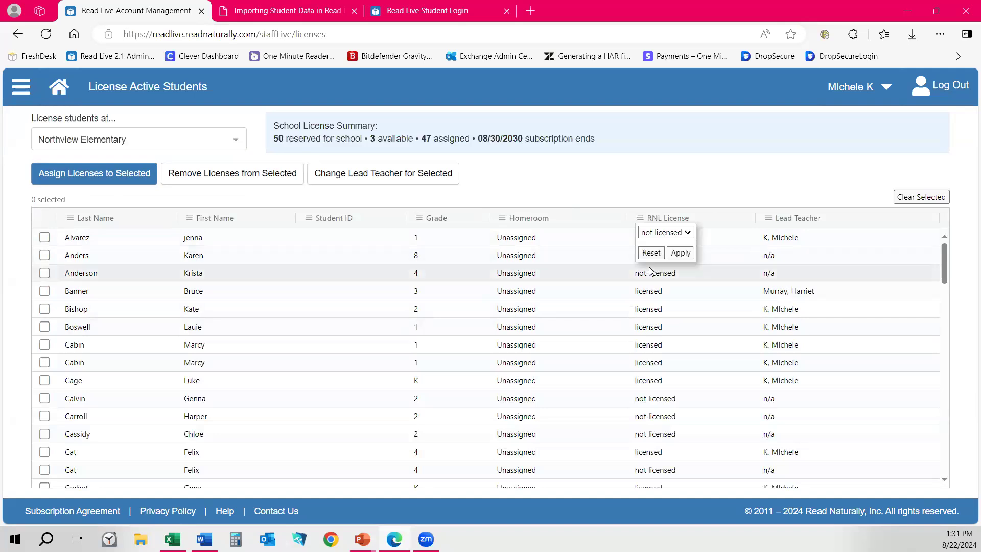
left_click(682, 254)
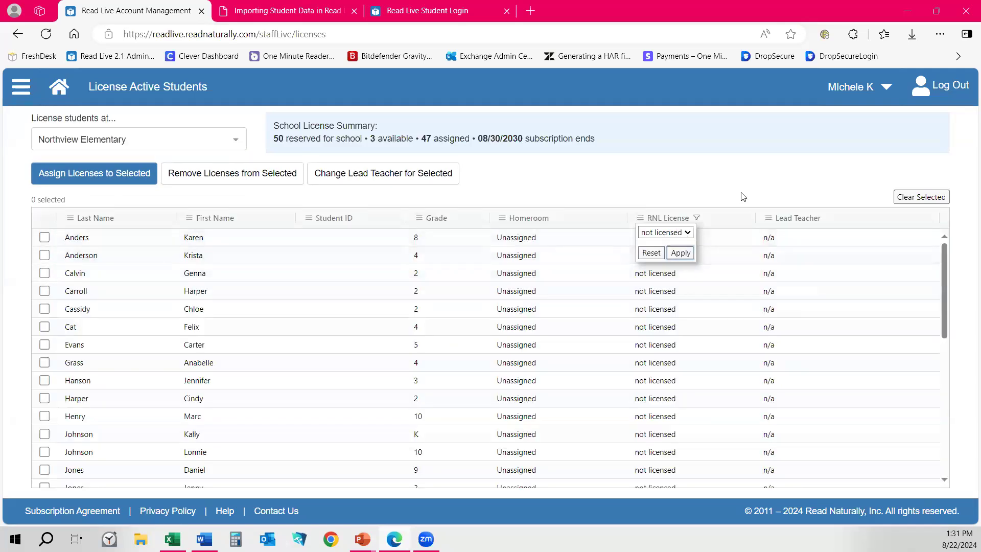
scroll(774, 294, "down", 3)
scroll(767, 312, "down", 5)
scroll(767, 311, "up", 8)
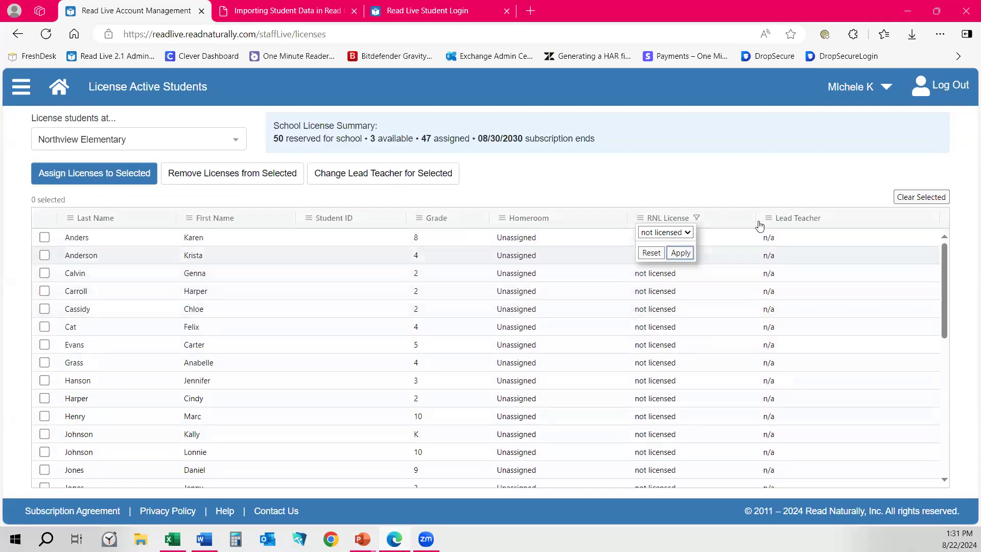
left_click(703, 170)
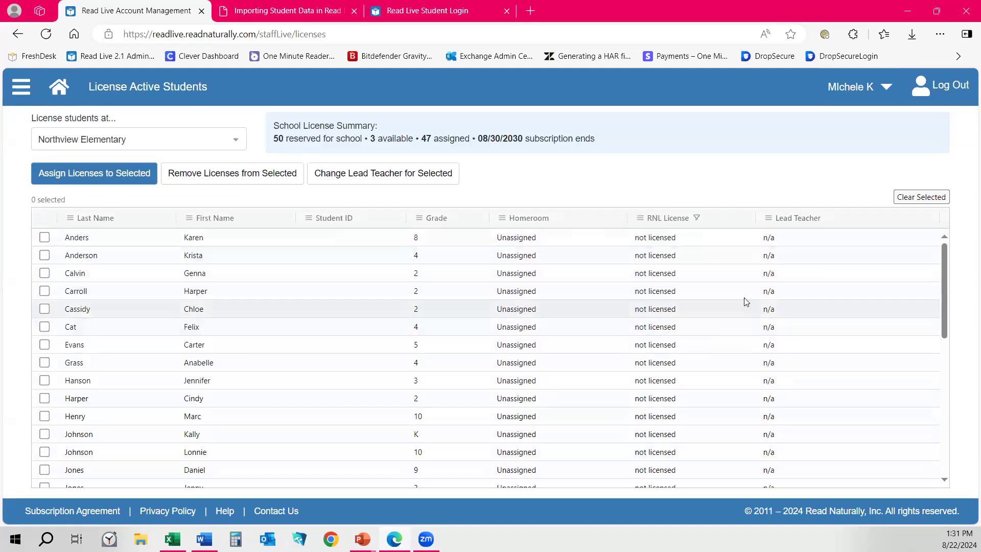
Select five not-licensed students (grades 8, 4, K, 2, 9) and try assigning them licenses.
left_click(44, 237)
left_click(45, 363)
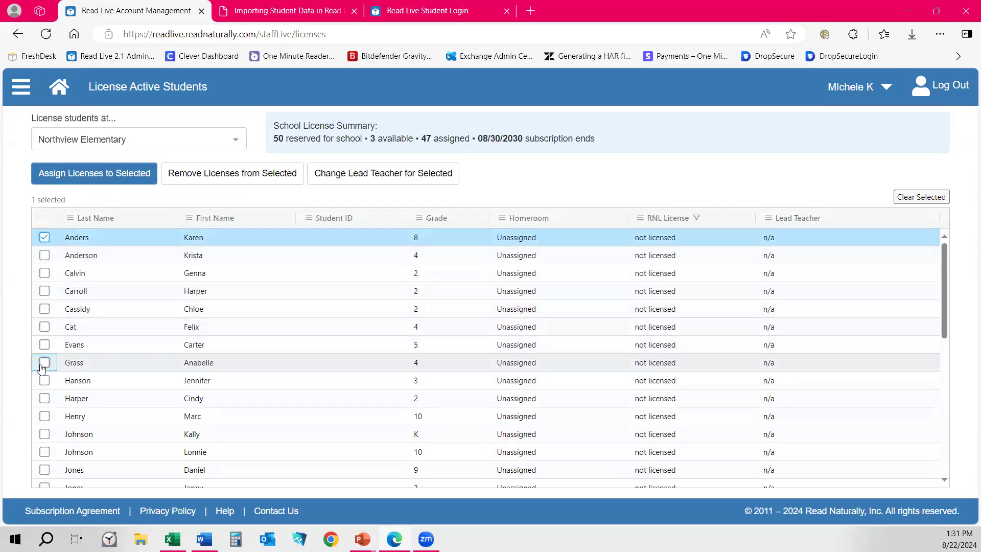
left_click(45, 436)
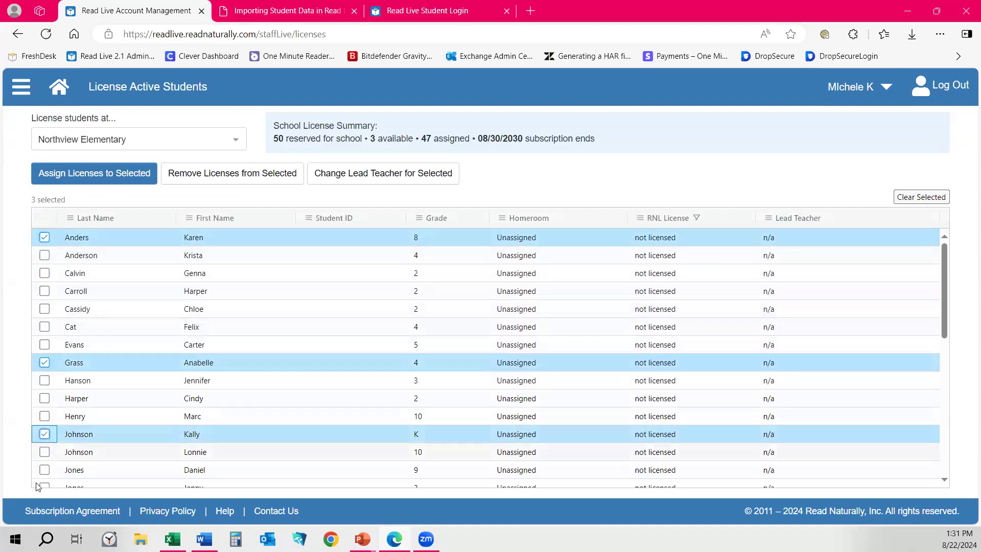
left_click(44, 292)
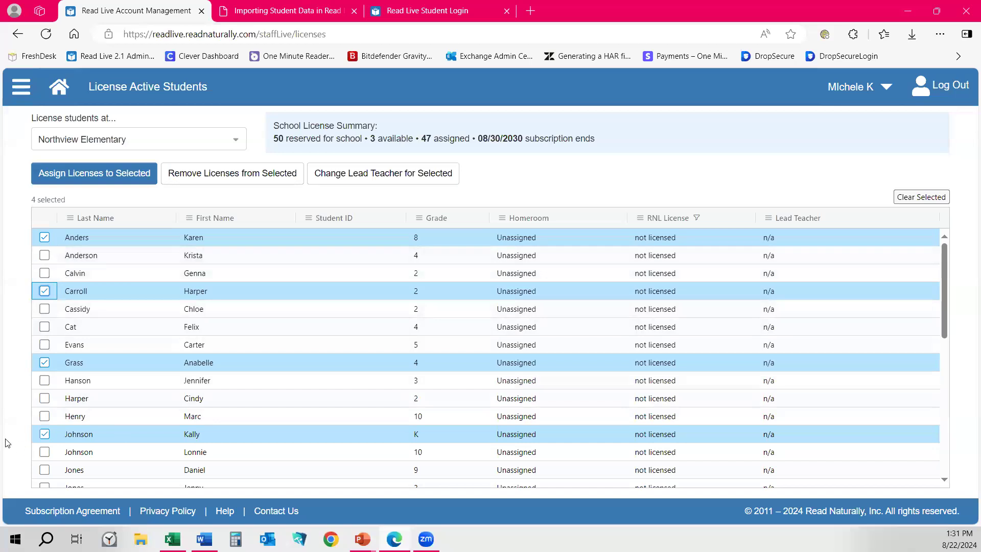
left_click(45, 470)
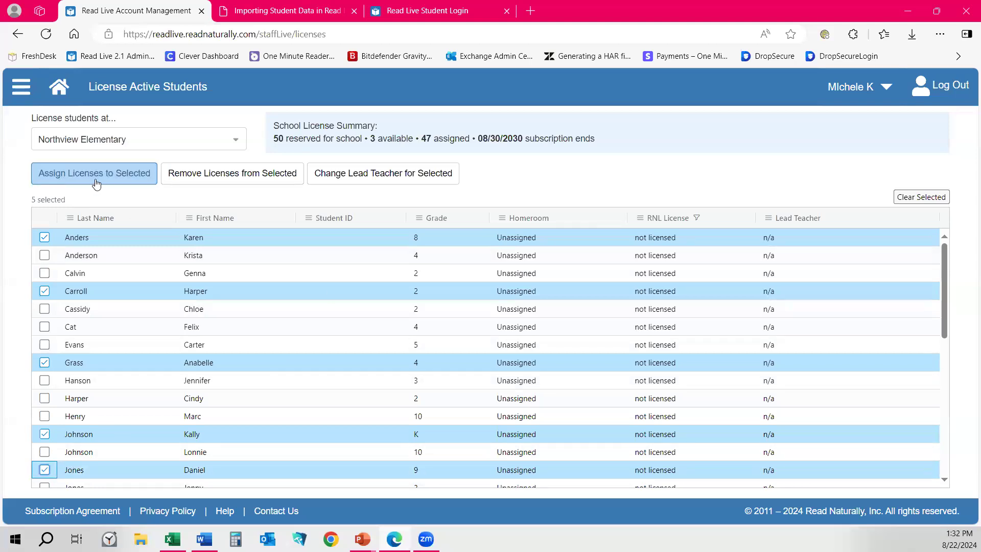
left_click(123, 180)
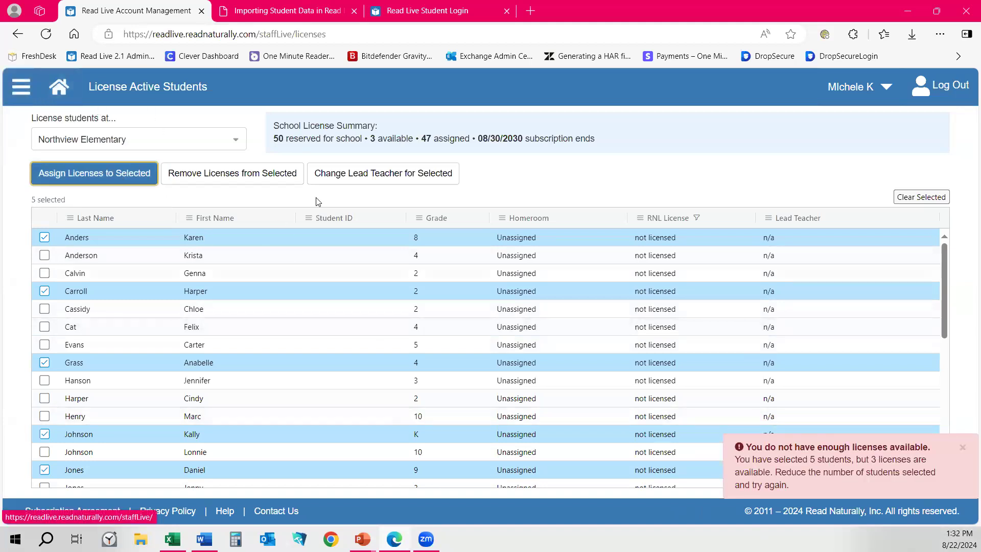
License only the kindergarten and grade 9 students, assigning them a lead teacher.
left_click(44, 240)
left_click(44, 290)
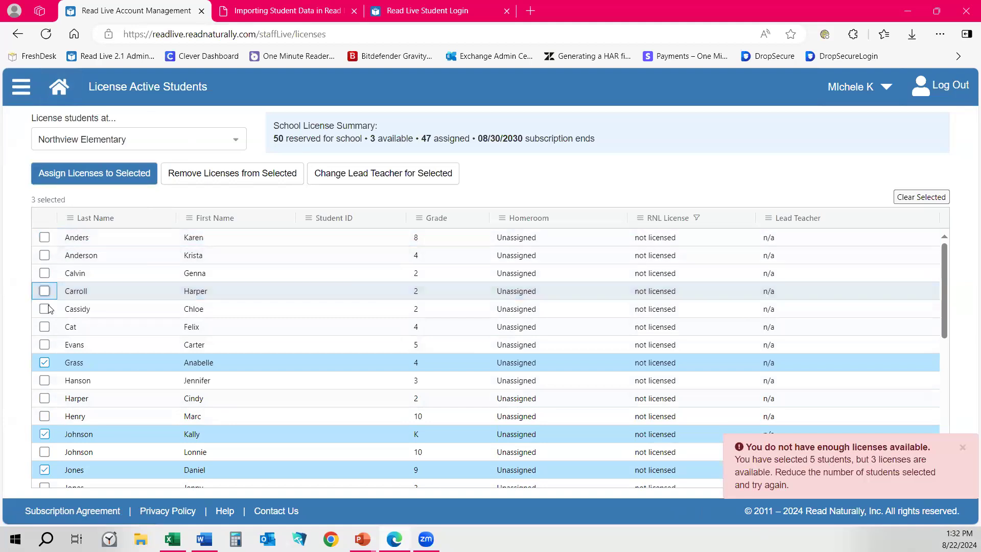
left_click(44, 363)
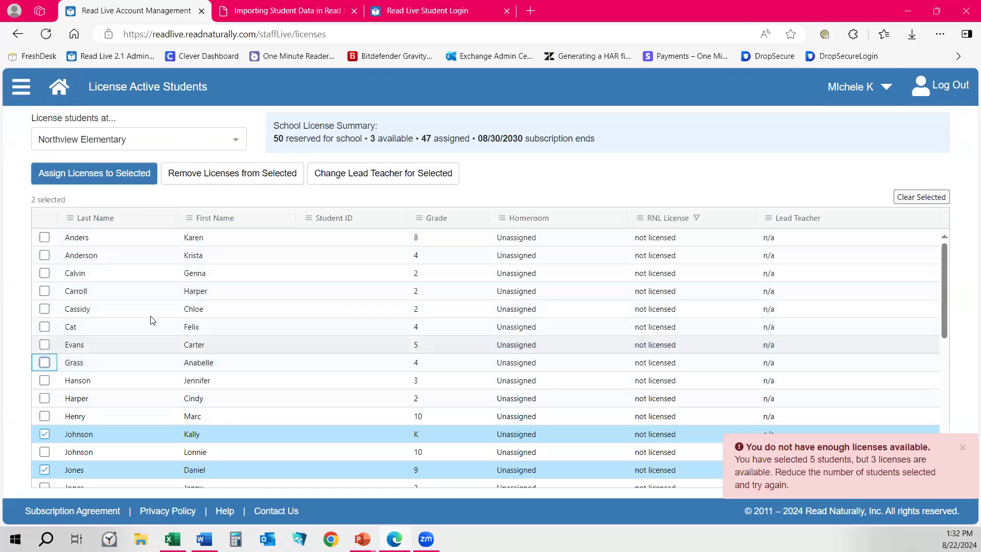
left_click(138, 181)
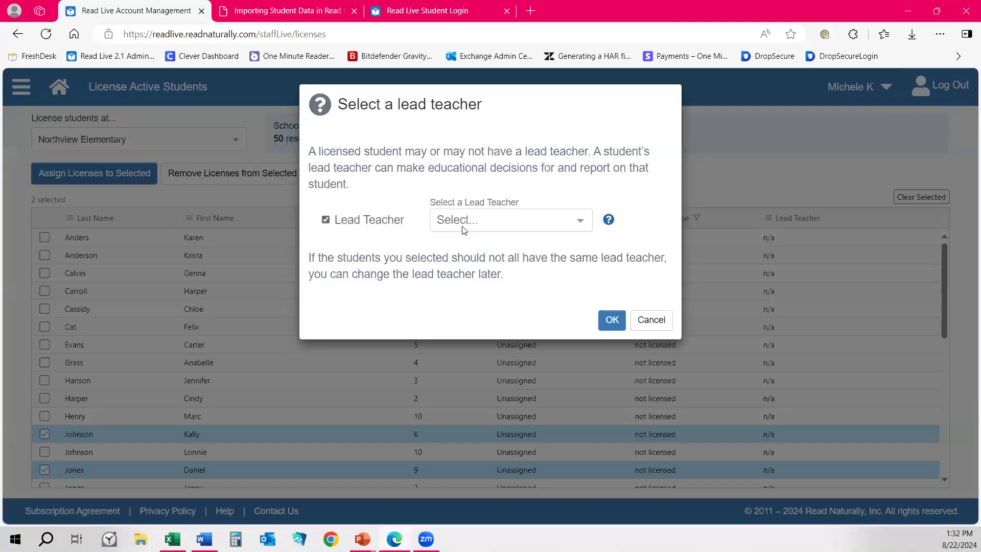
left_click(464, 224)
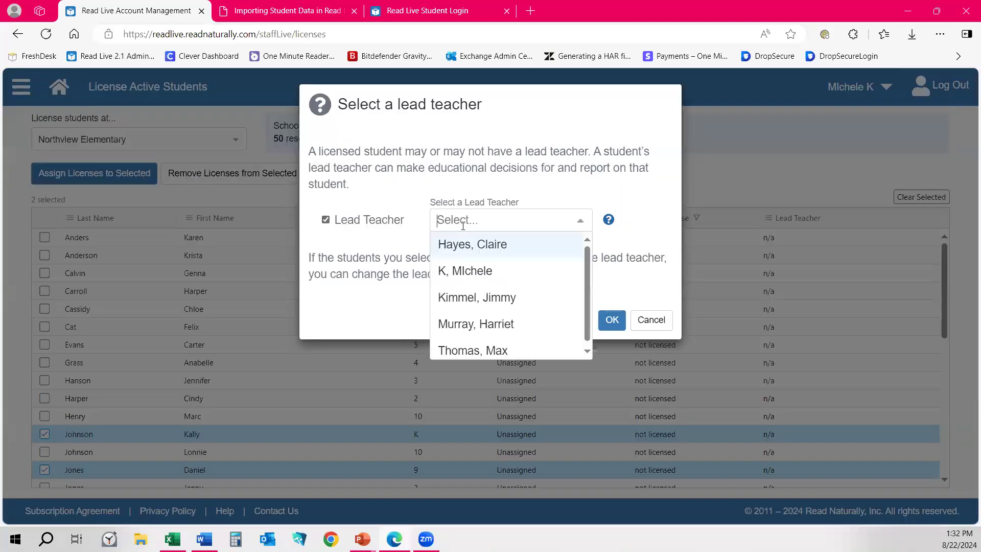
left_click(473, 298)
left_click(611, 320)
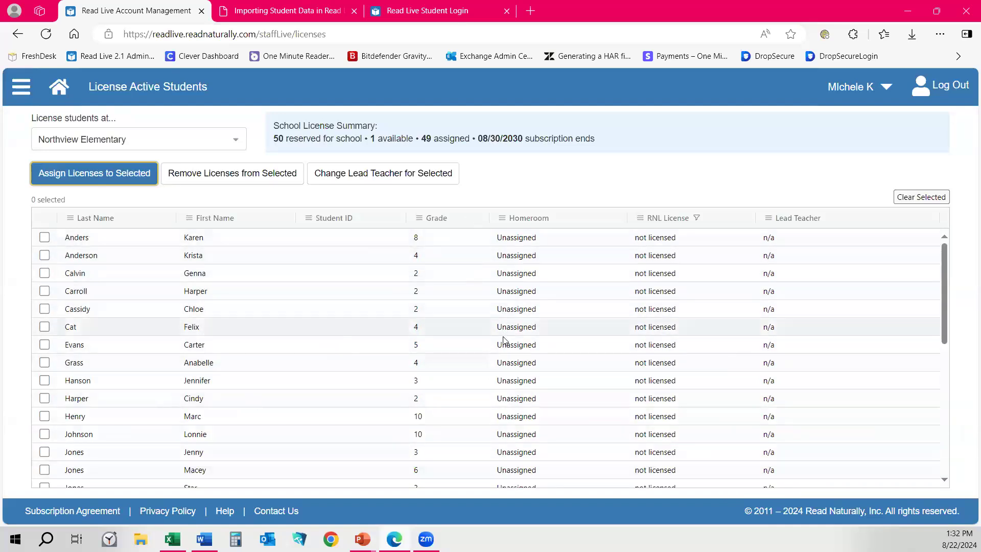
Attempt licensing the grade 2 and grade 4 students, dismiss the not-enough-licenses warning, and go Home.
scroll(596, 344, "down", 3)
scroll(596, 345, "down", 6)
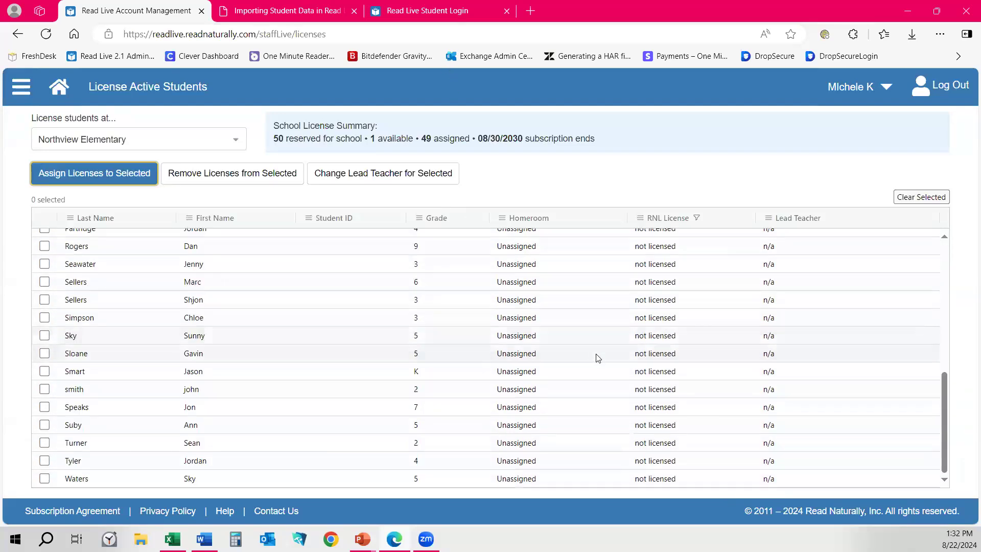
scroll(596, 357, "up", 4)
scroll(670, 244, "up", 6)
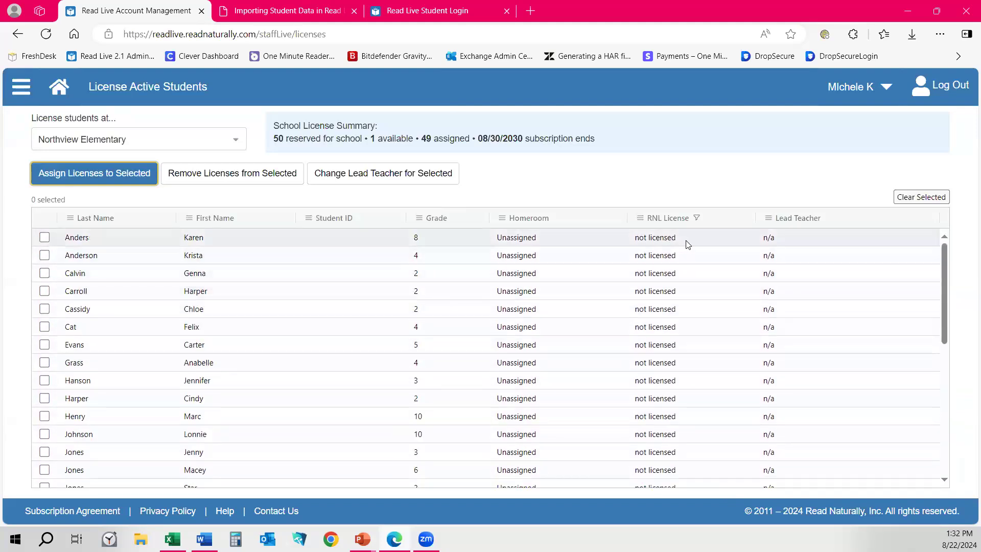
left_click(44, 310)
left_click(45, 363)
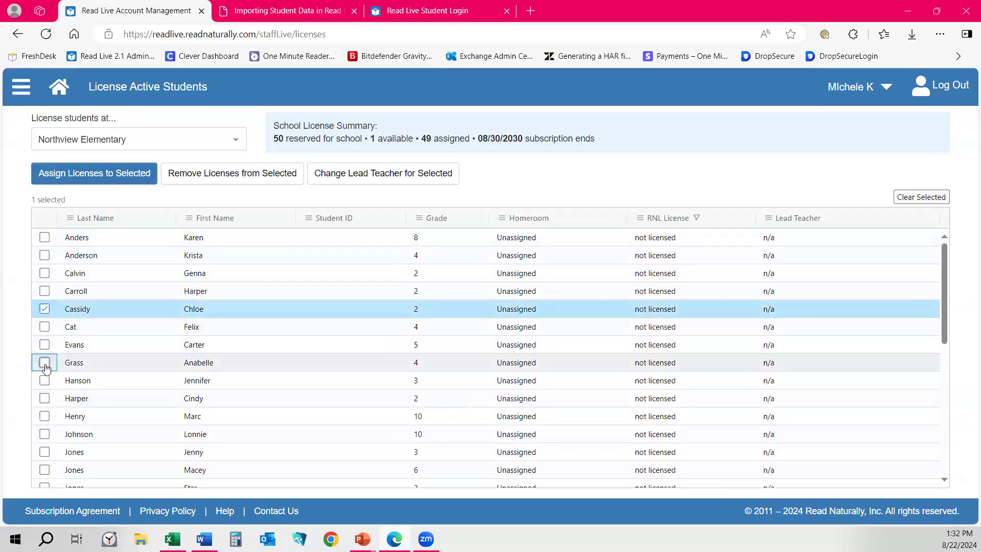
left_click(140, 147)
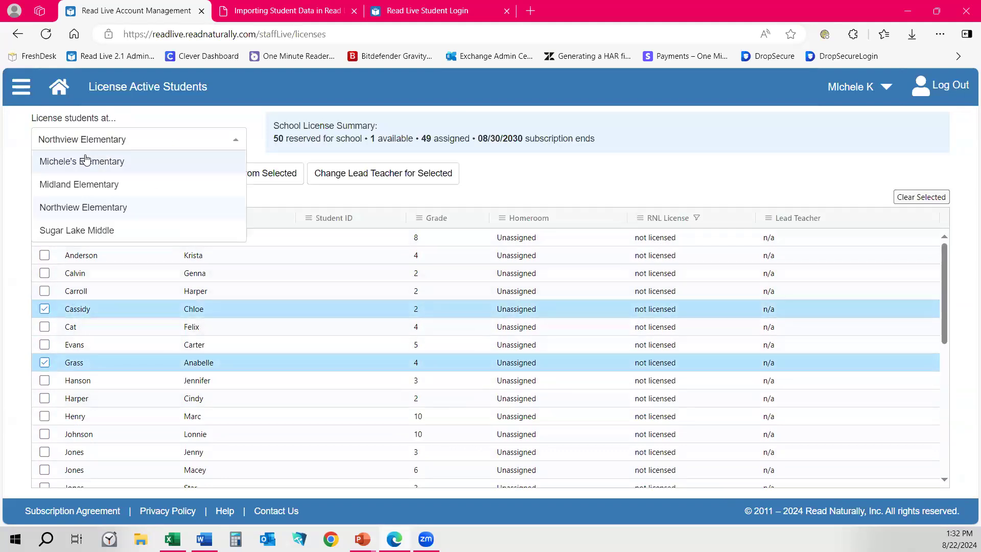
left_click(256, 107)
left_click(148, 183)
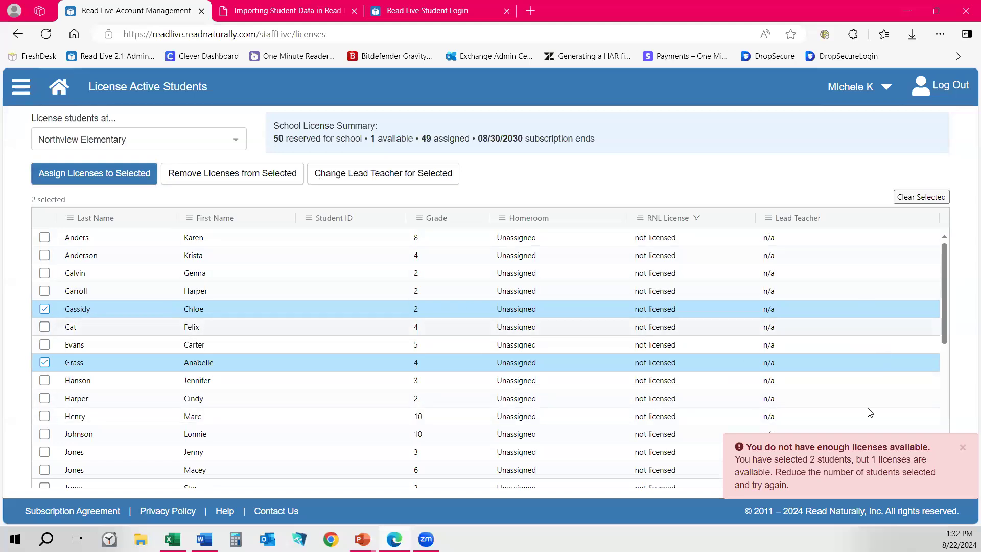
left_click(963, 449)
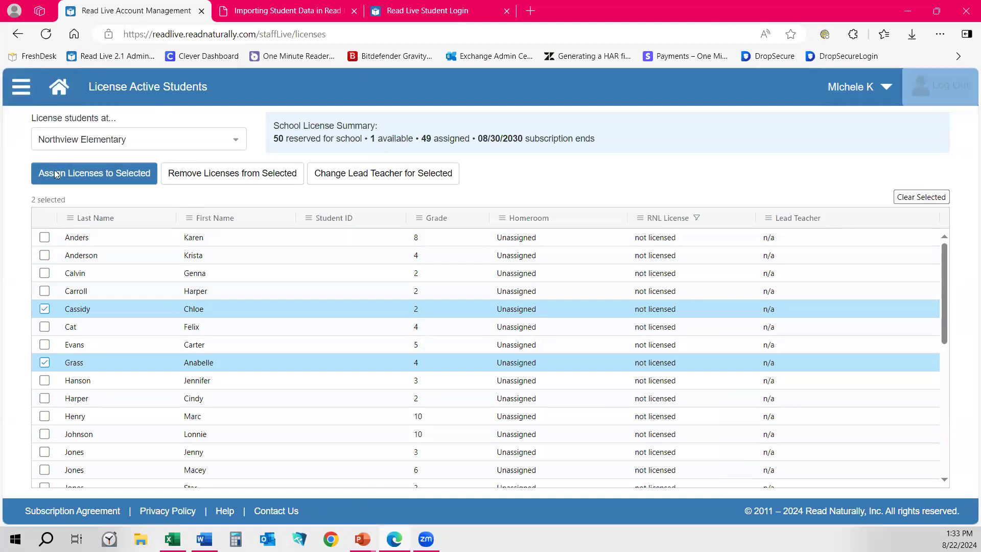
left_click(61, 91)
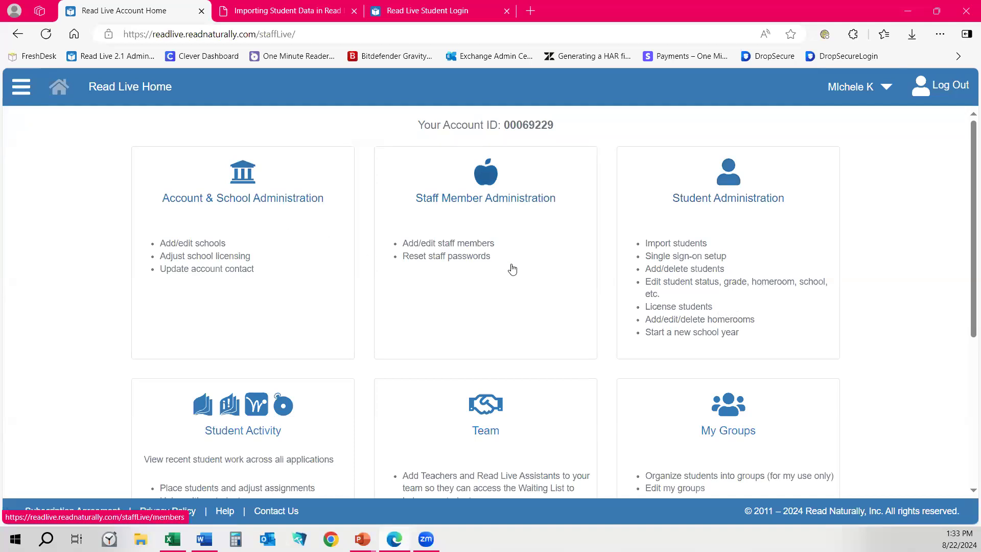
Open the Students list and sort it by Last Login in reverse order.
left_click(708, 225)
left_click(723, 155)
left_click(911, 203)
left_click(913, 200)
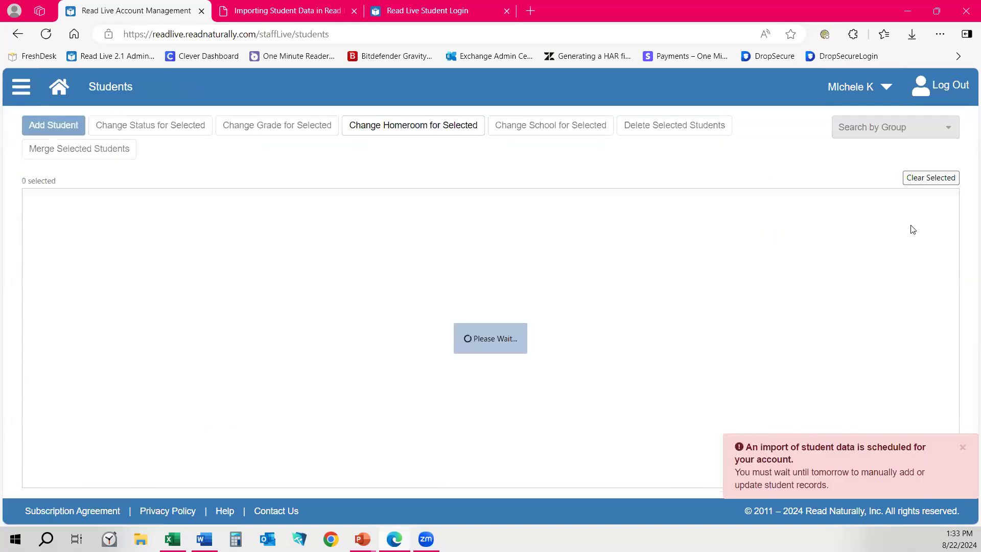
scroll(894, 311, "down", 5)
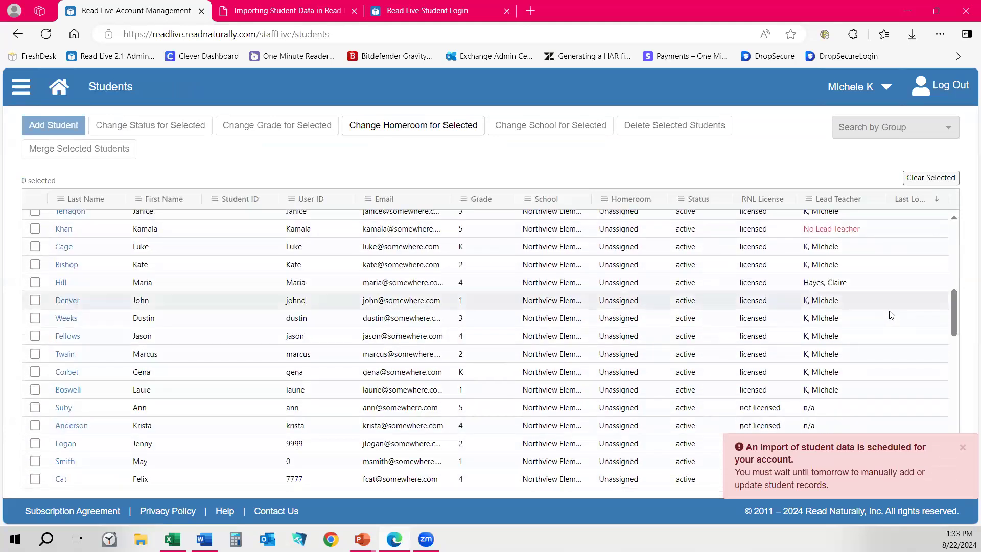
scroll(892, 315, "up", 10)
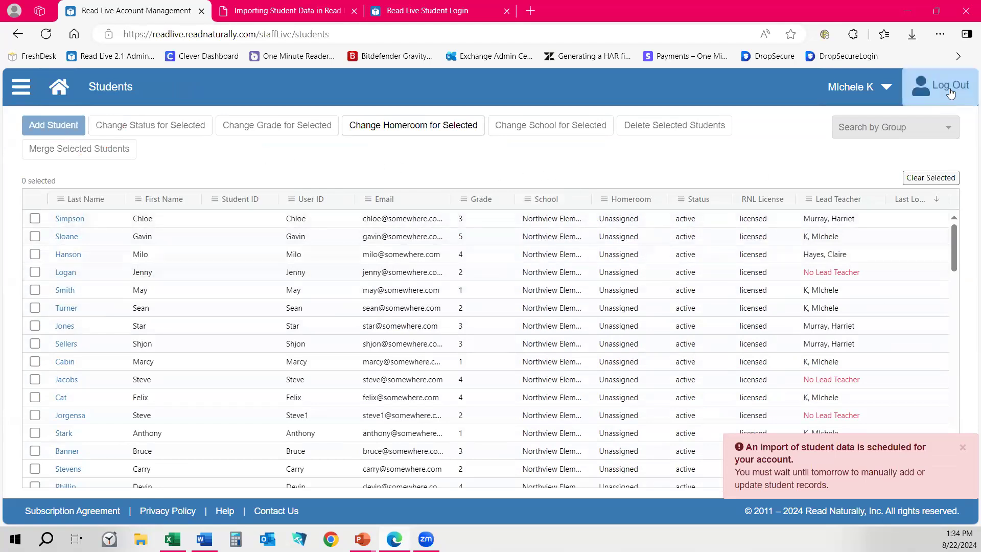
Load readnaturally.com in place of the Importing Student Data PDF tab.
left_click(288, 11)
left_click(284, 39)
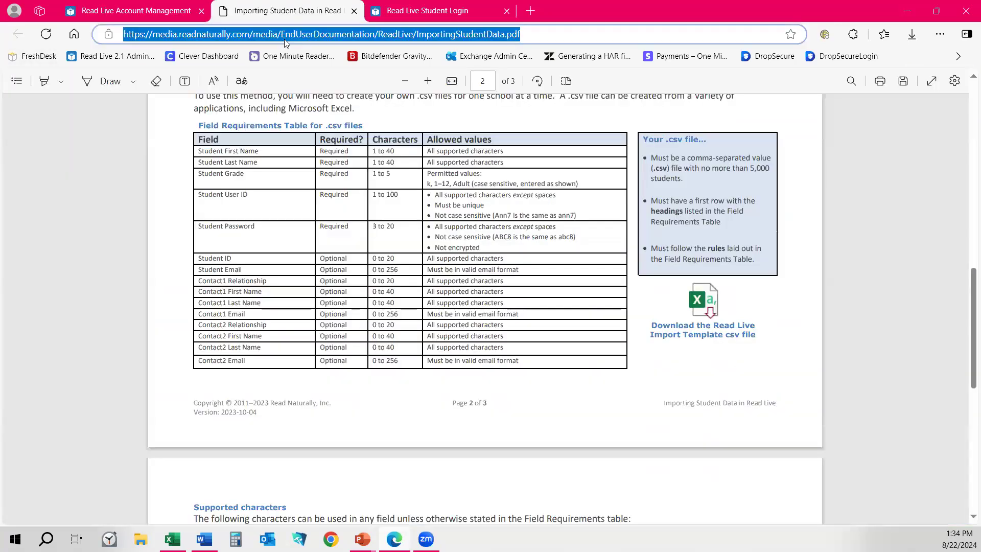
type("readlive")
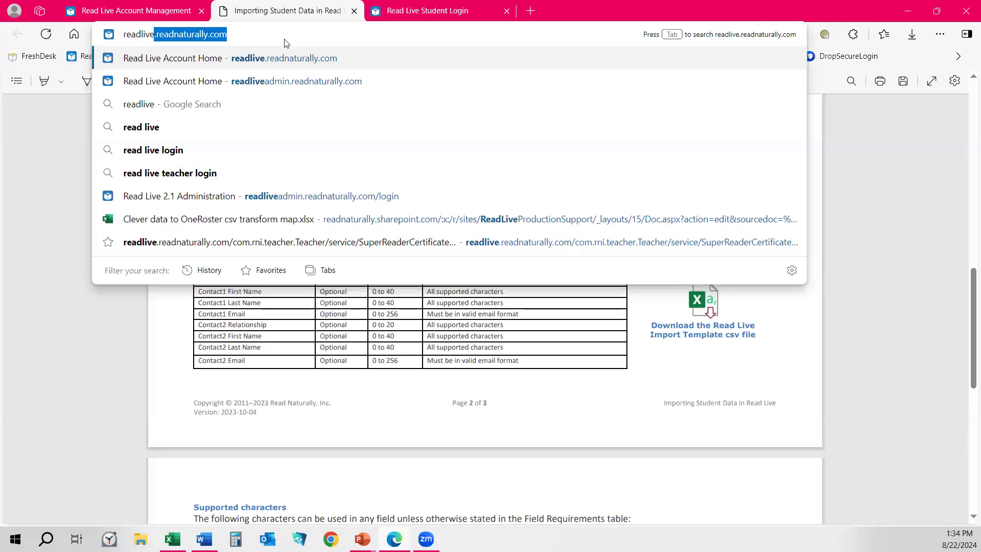
key("BackSpace")
key("BackSpace")
key("BackSpace")
key("BackSpace")
key("BackSpace")
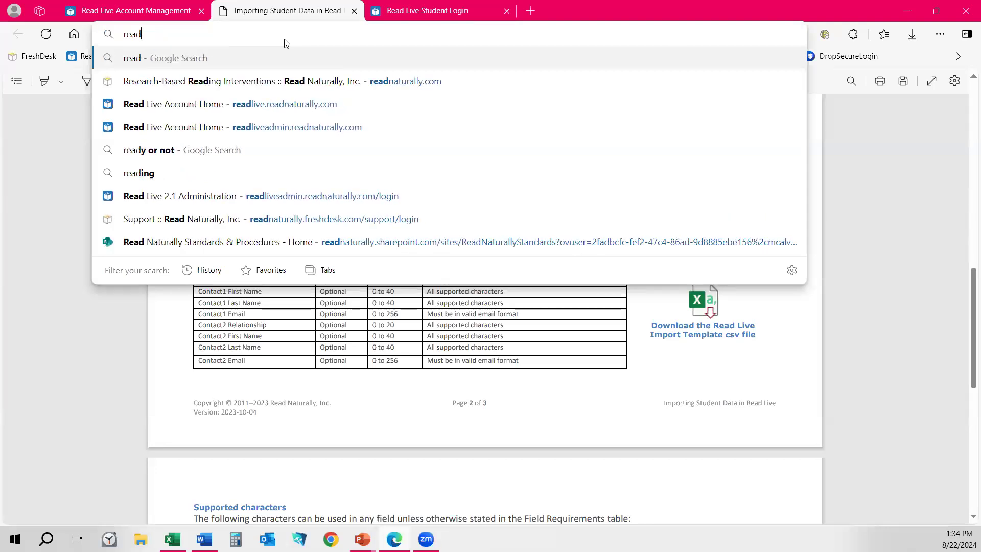
type("naturall")
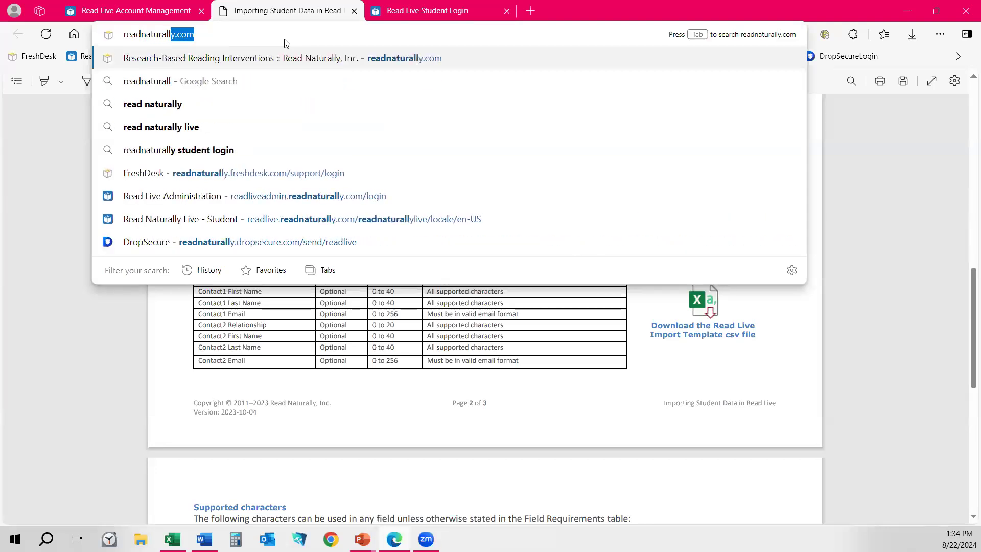
key("Return")
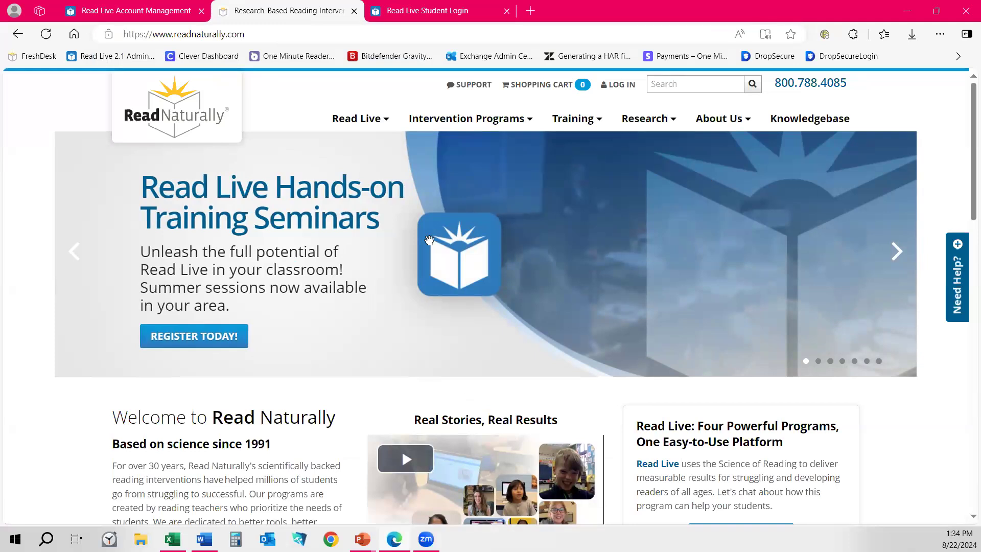
Open Read Live Help from the Read Live menu and browse its how-to videos and job aids.
mouse_move(377, 122)
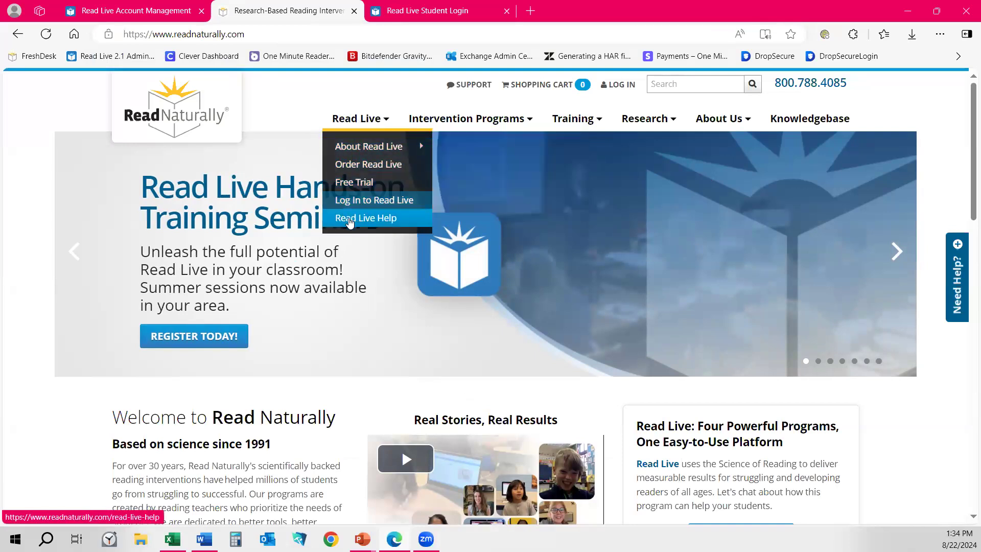
left_click(350, 220)
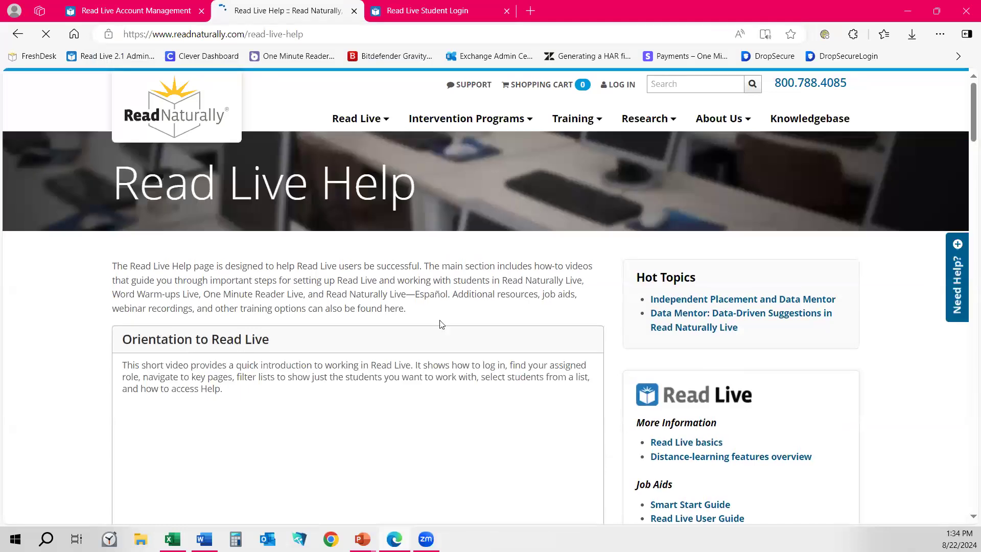
scroll(857, 296, "down", 2)
scroll(857, 296, "down", 2)
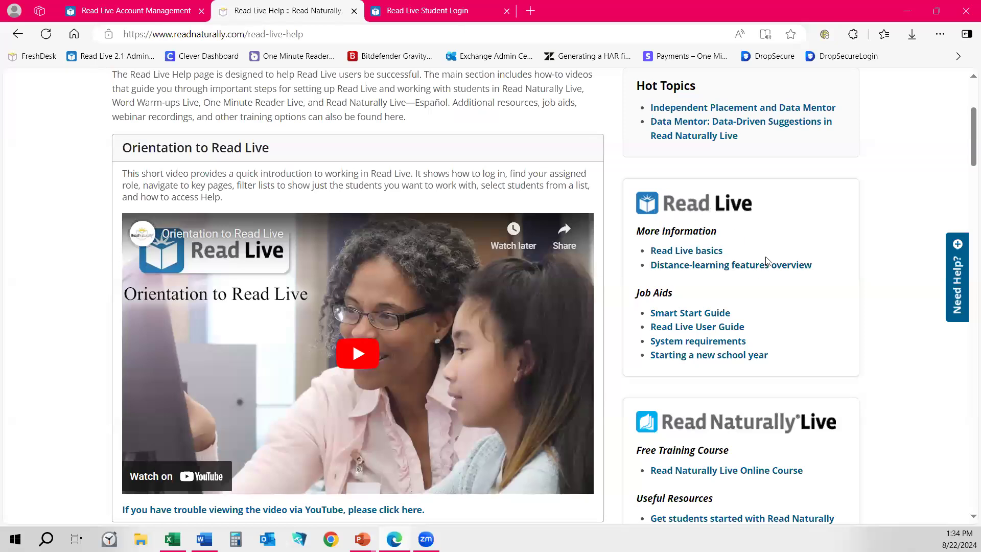
scroll(769, 263, "down", 3)
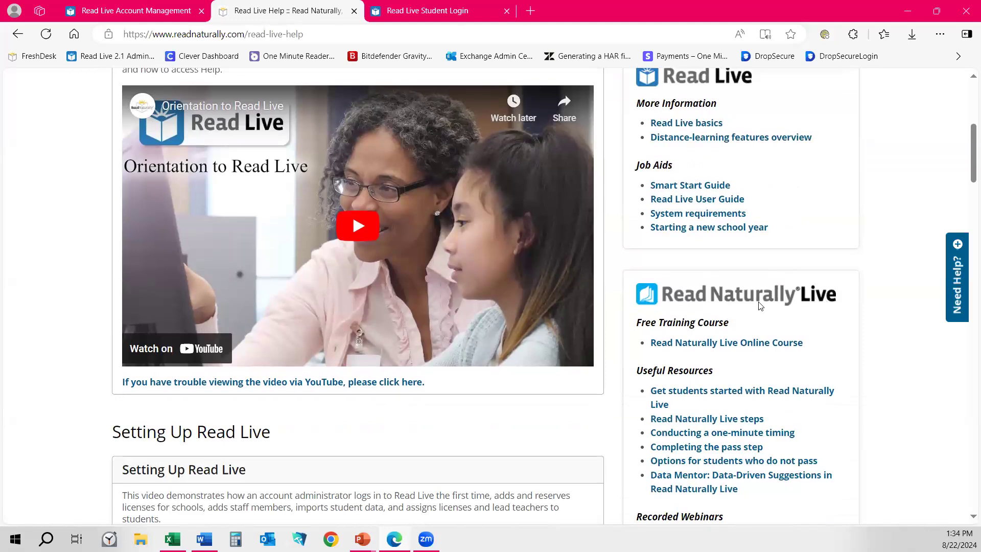
scroll(760, 305, "down", 12)
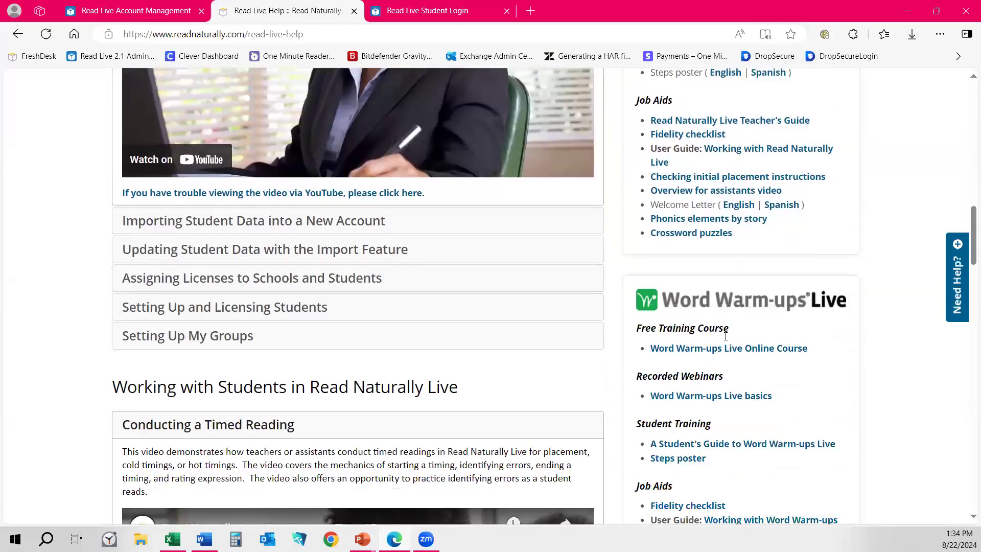
scroll(772, 302, "down", 9)
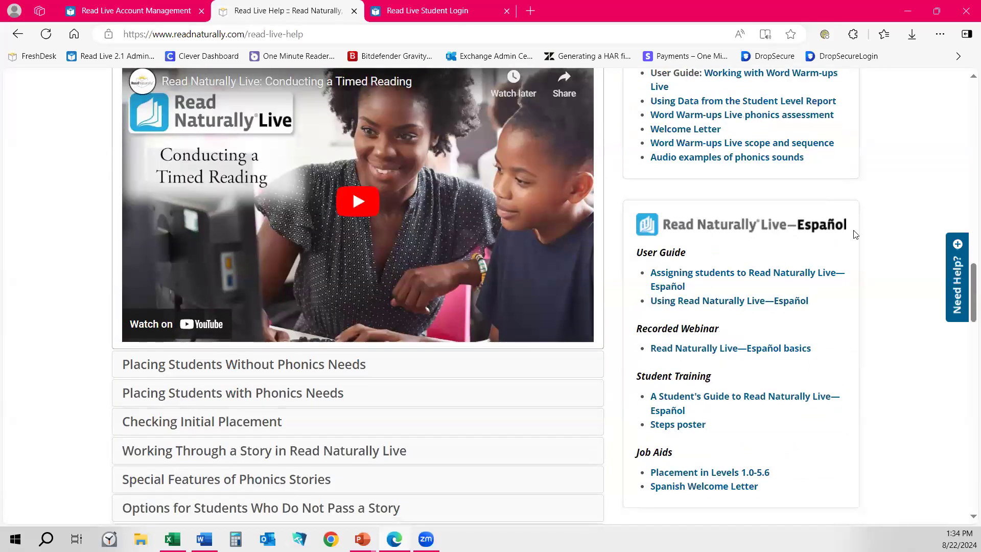
Scroll to the bottom of the Read Live Help resources and return to the top.
scroll(759, 306, "down", 8)
scroll(764, 332, "down", 1)
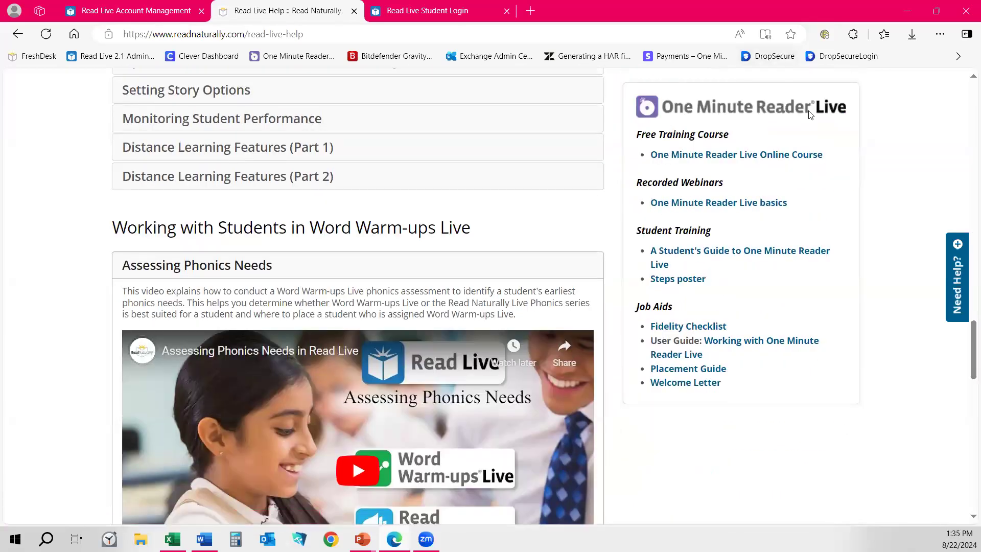
scroll(734, 344, "up", 15)
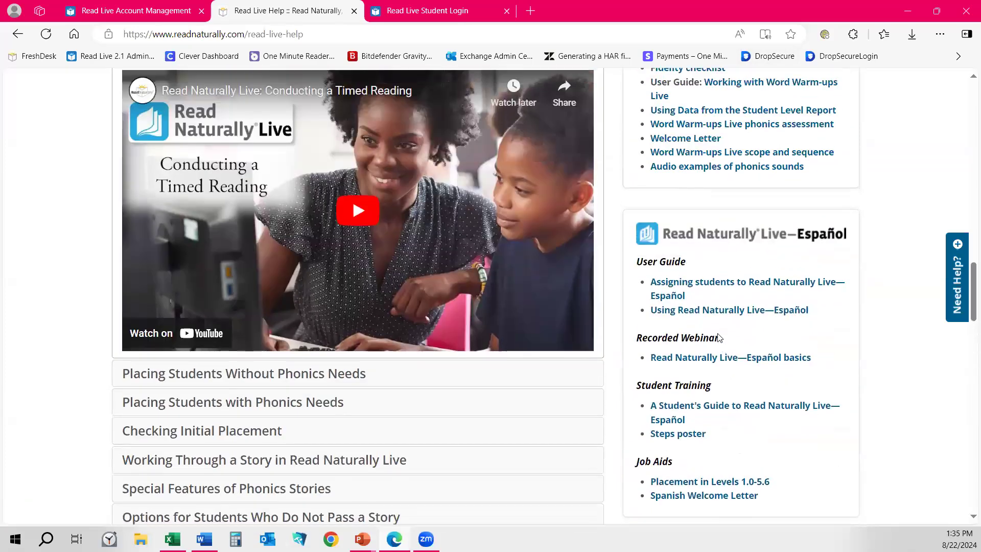
scroll(220, 360, "up", 11)
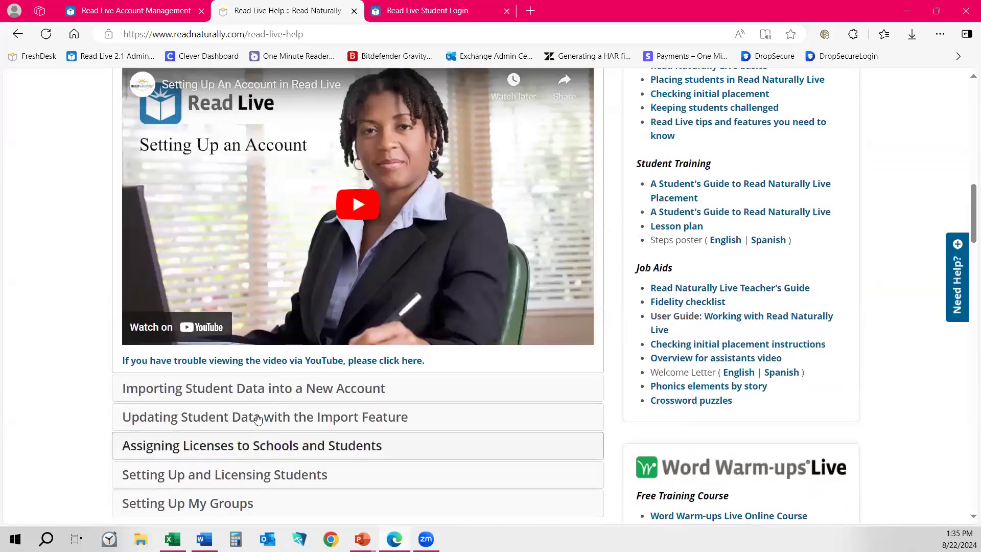
scroll(257, 419, "up", 9)
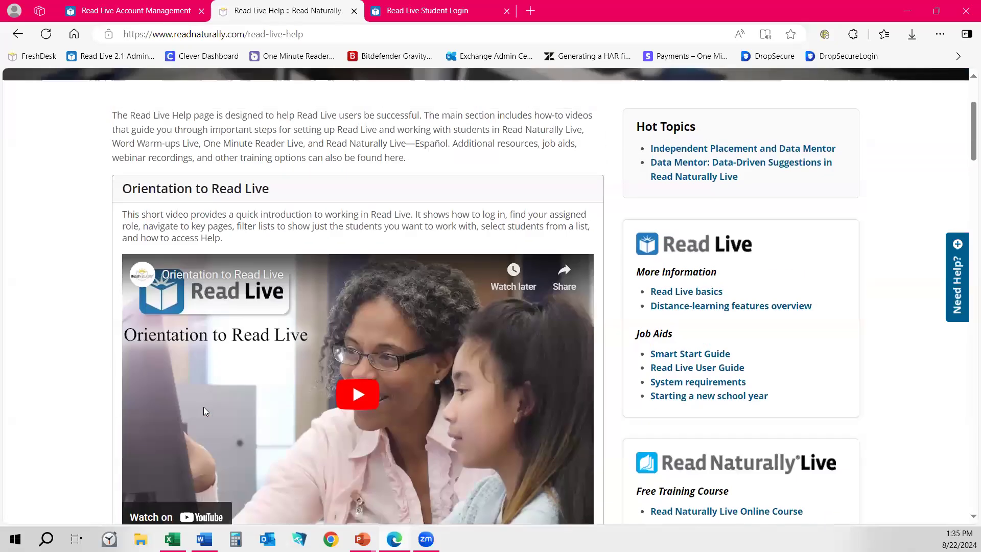
scroll(203, 407, "up", 1)
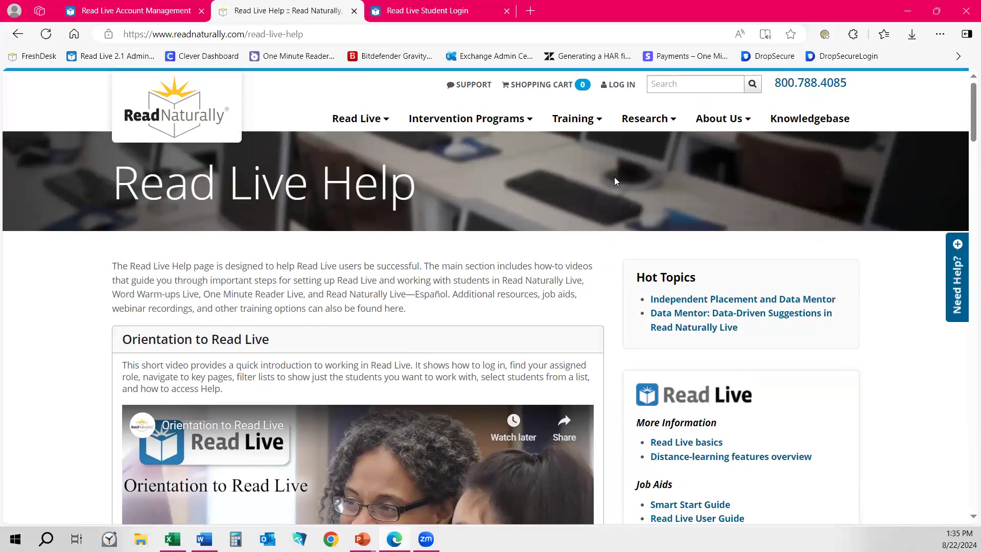
Open Training from the top navigation and review its seminars, online courses and webinars.
mouse_move(578, 121)
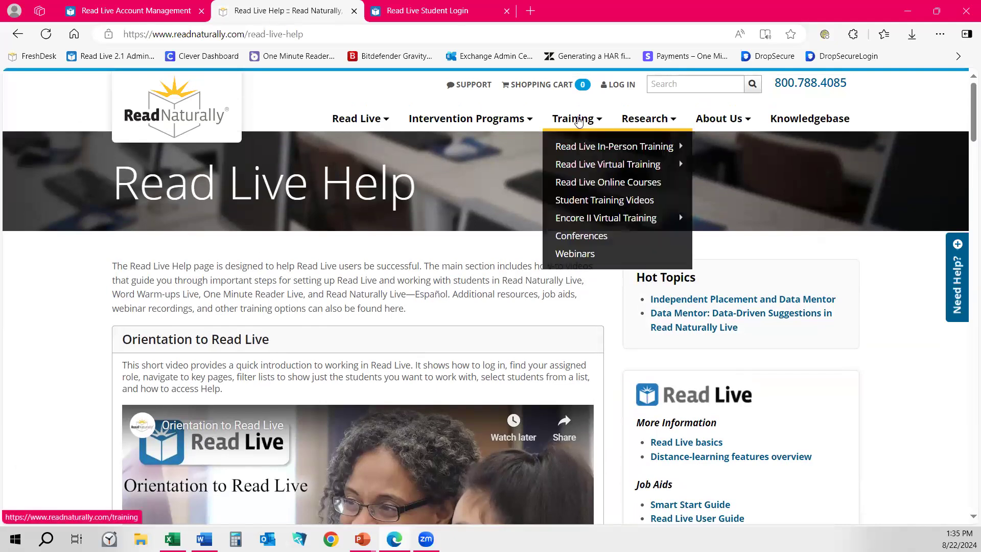
left_click(578, 119)
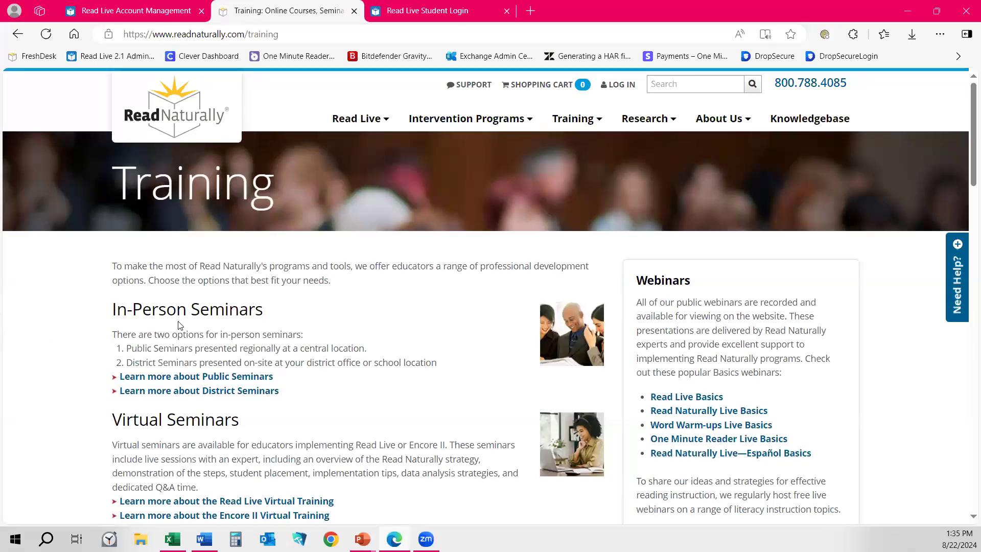
scroll(307, 394, "down", 3)
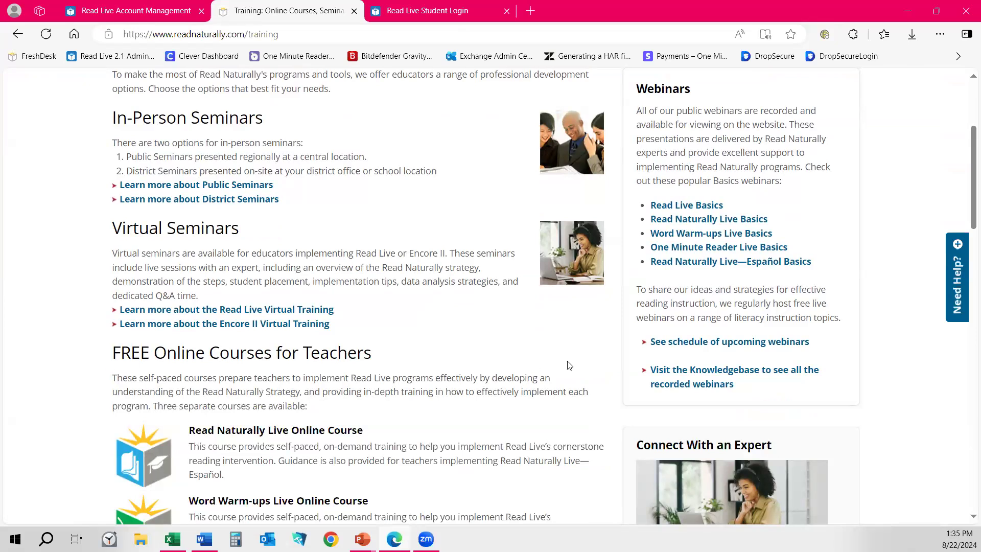
scroll(409, 455, "down", 1)
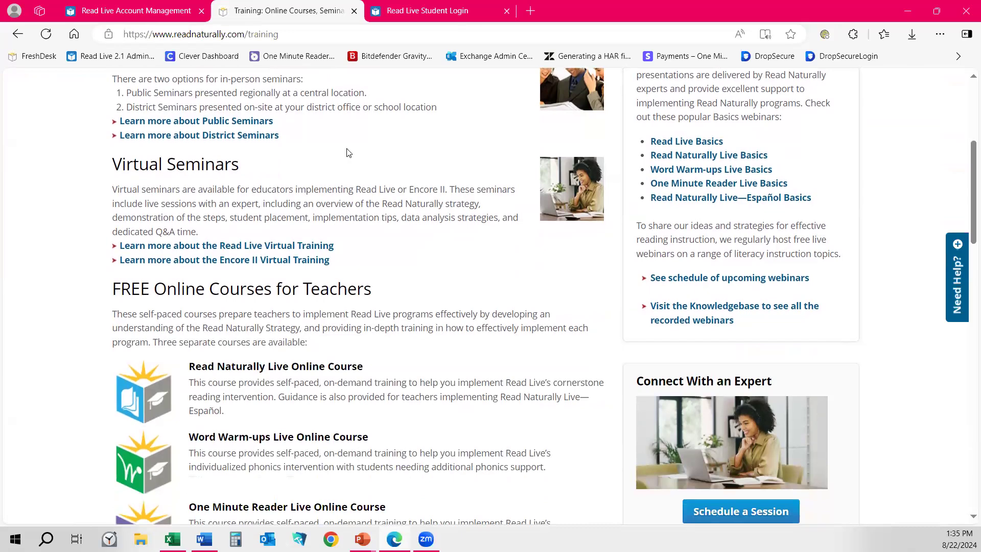
scroll(365, 269, "down", 3)
scroll(370, 264, "down", 3)
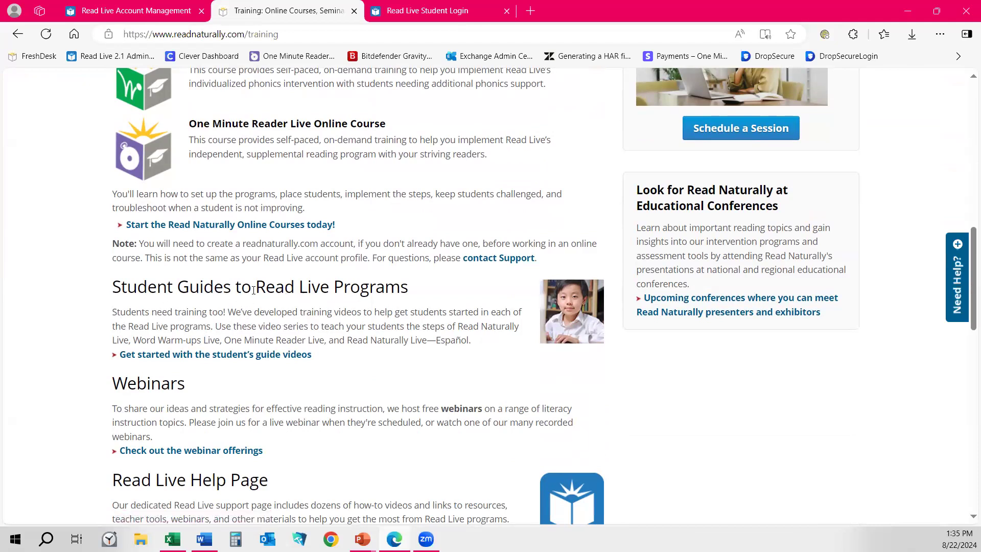
scroll(281, 302, "down", 15)
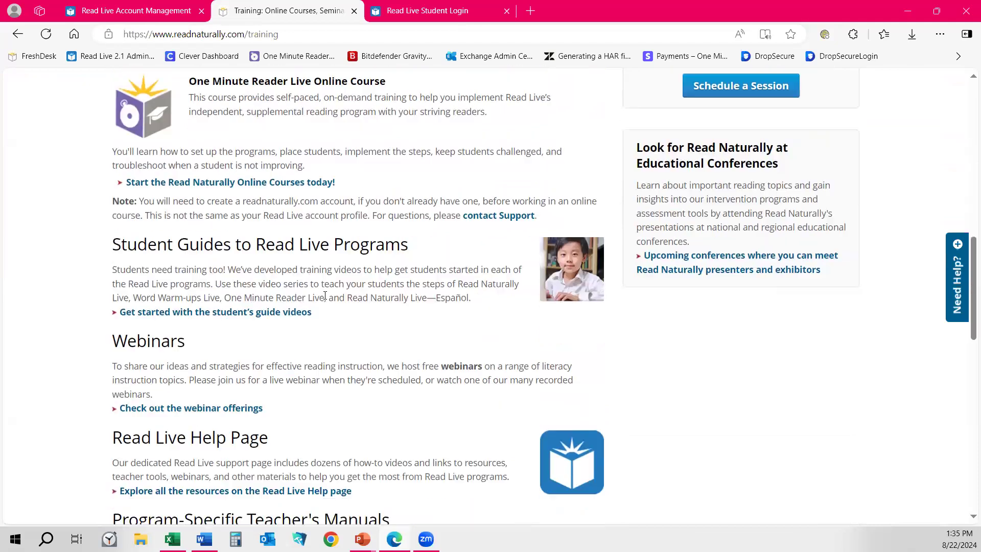
scroll(321, 293, "down", 1)
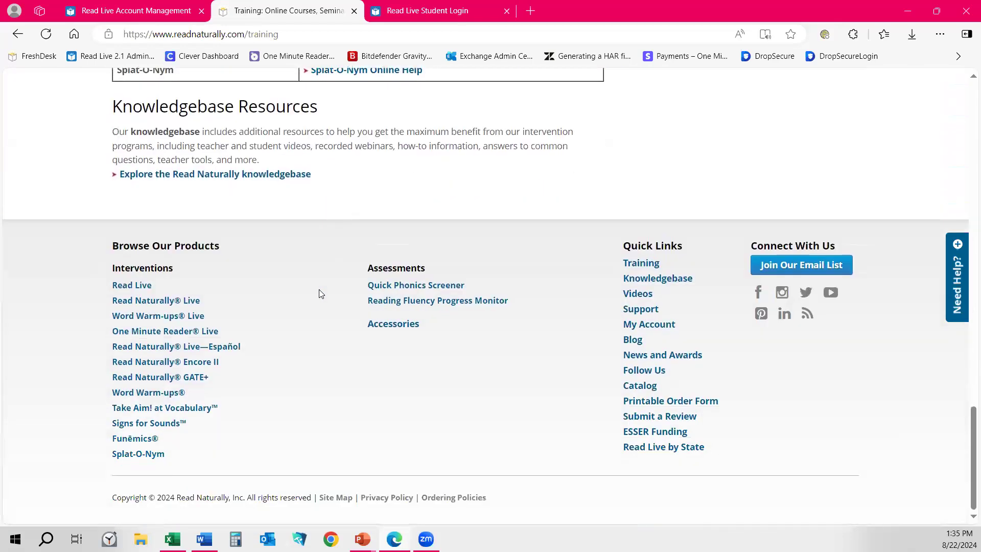
scroll(321, 294, "up", 15)
scroll(321, 293, "up", 10)
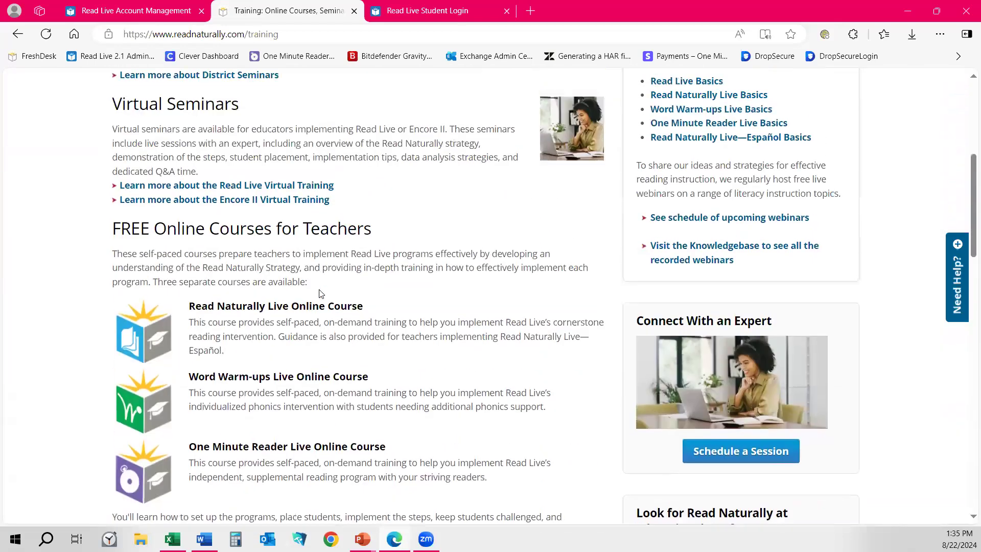